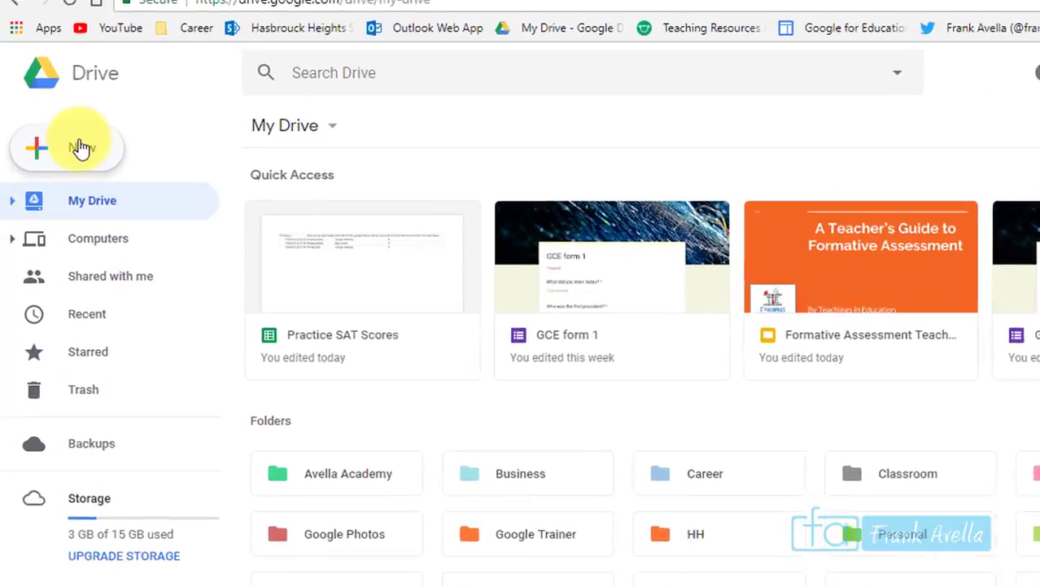
Create a new blank Google Sheets spreadsheet from Drive and rename it "Google Sheet 1"
{"action": "left_click", "coordinate": [66, 156]}
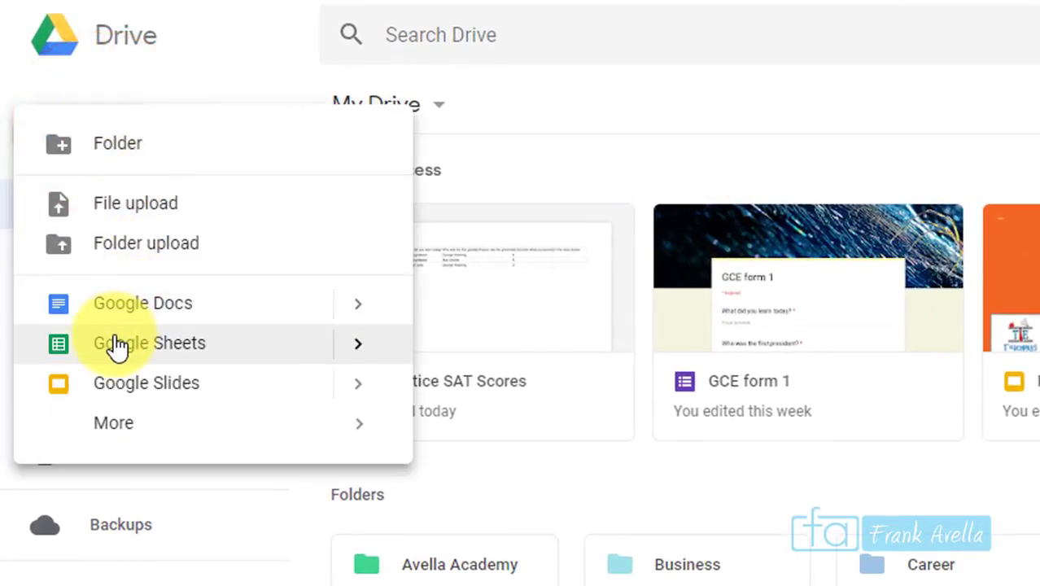
{"action": "left_click", "coordinate": [154, 343]}
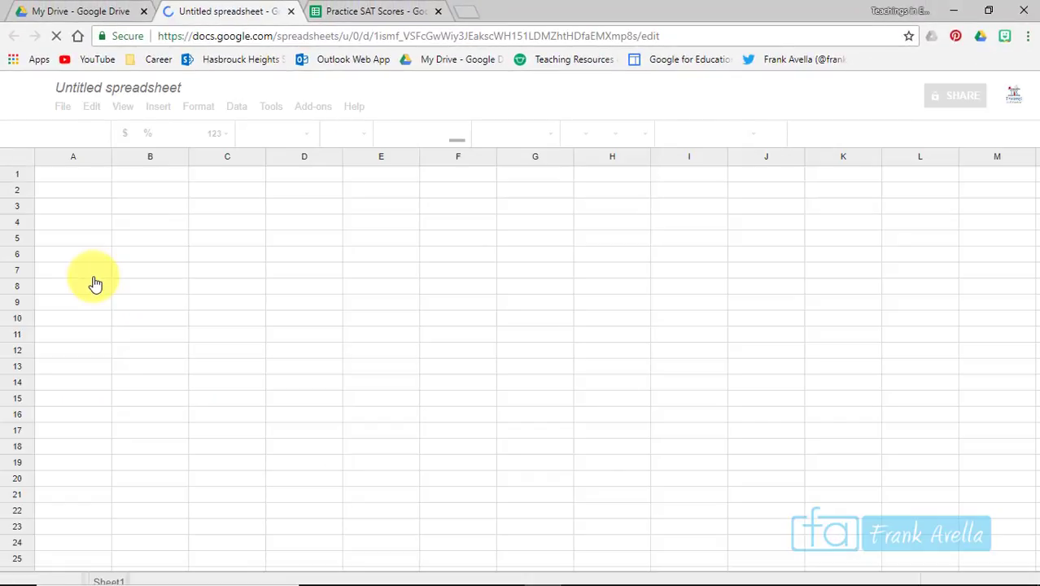
{"action": "left_click", "coordinate": [141, 83]}
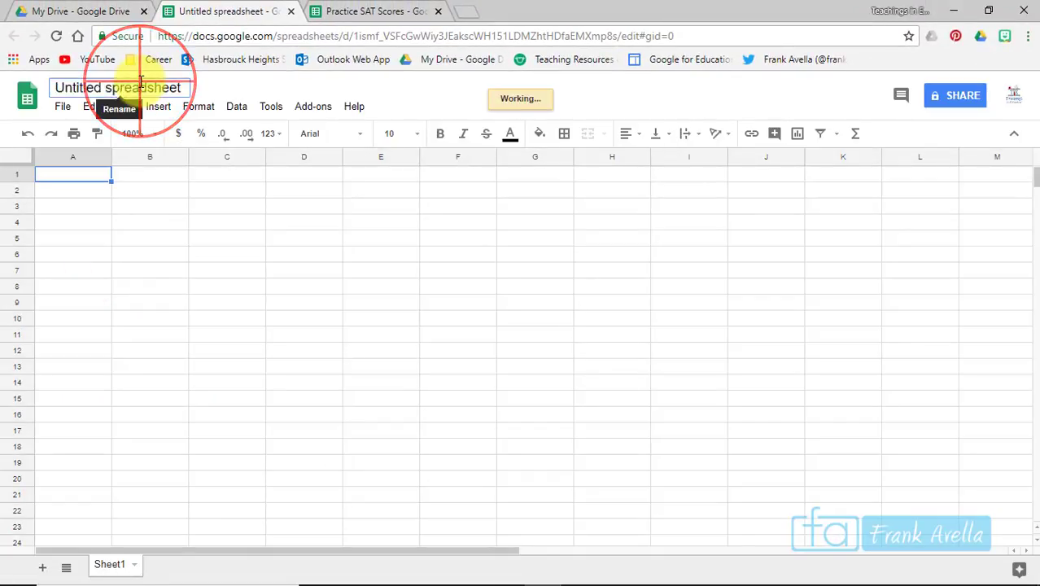
{"action": "type", "text": "Google Sheet 1"}
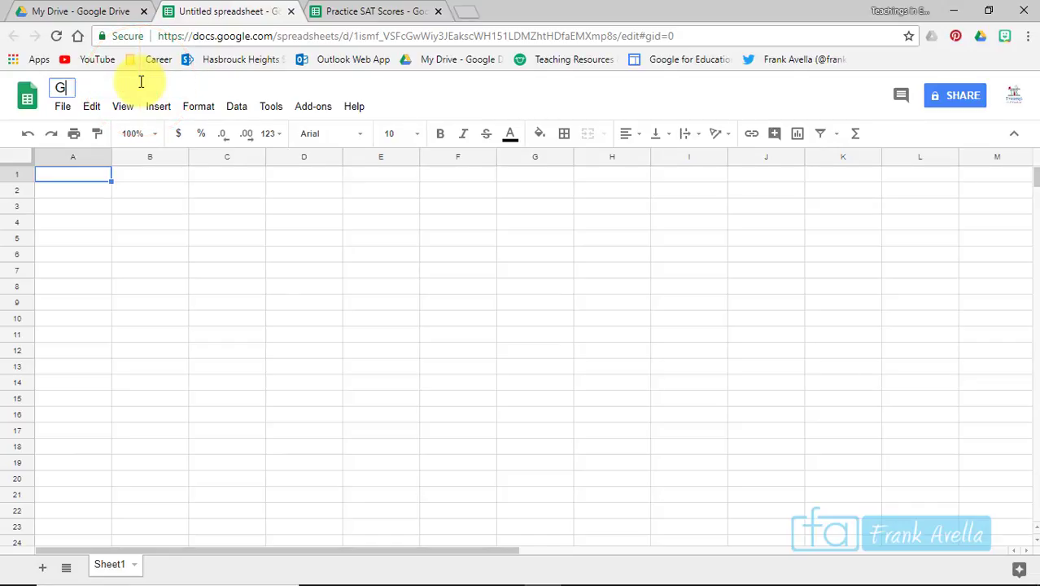
{"action": "left_click", "coordinate": [303, 286]}
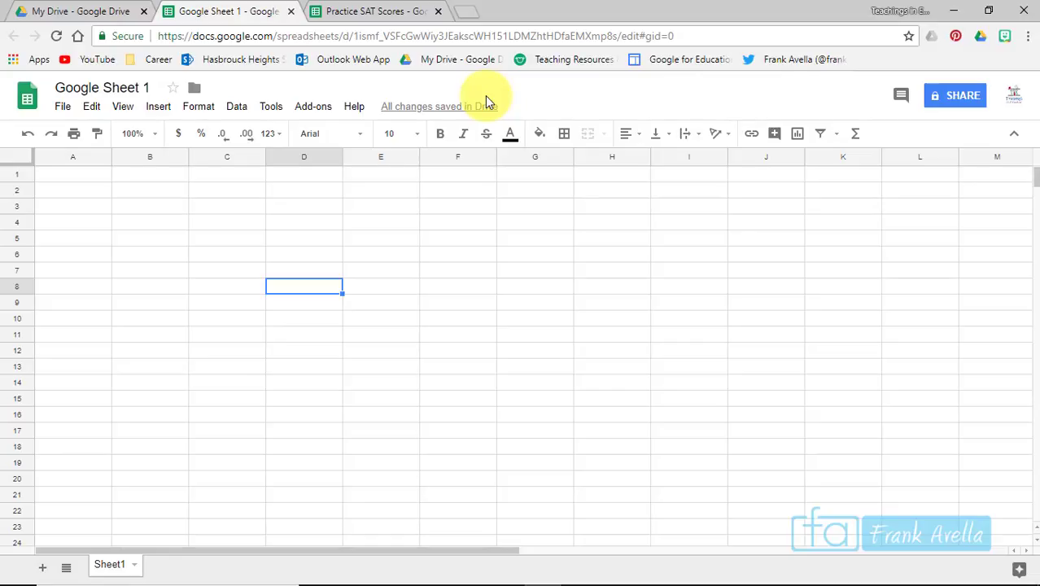
In the Practice SAT Scores spreadsheet, insert a chart of the student names and math scores (A2:B14) and move it clear of the data
{"action": "left_click", "coordinate": [376, 12]}
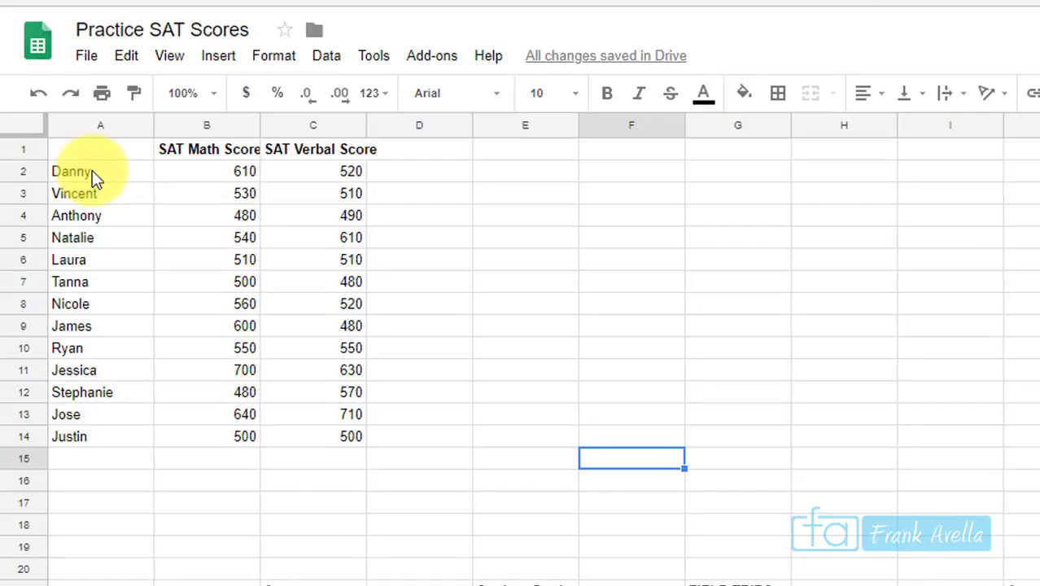
{"action": "left_click", "coordinate": [92, 173]}
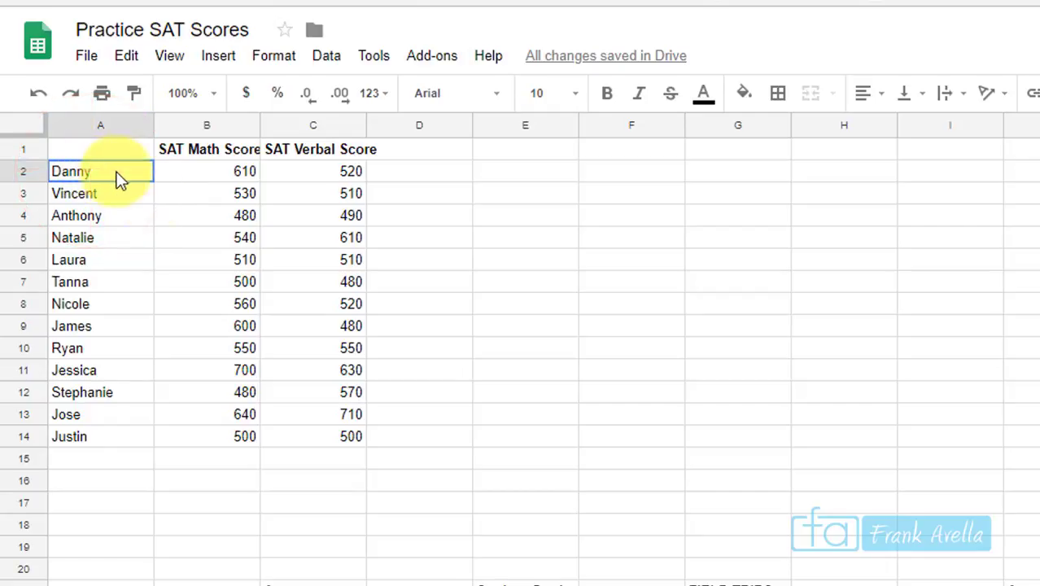
{"action": "left_click_drag", "start_coordinate": [116, 174], "coordinate": [233, 443]}
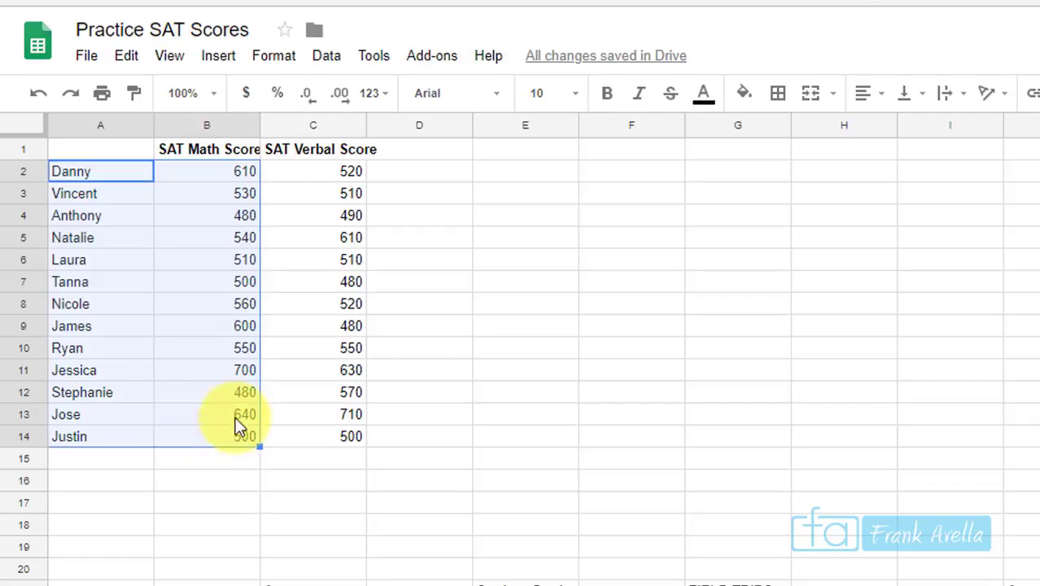
{"action": "left_click", "coordinate": [213, 55]}
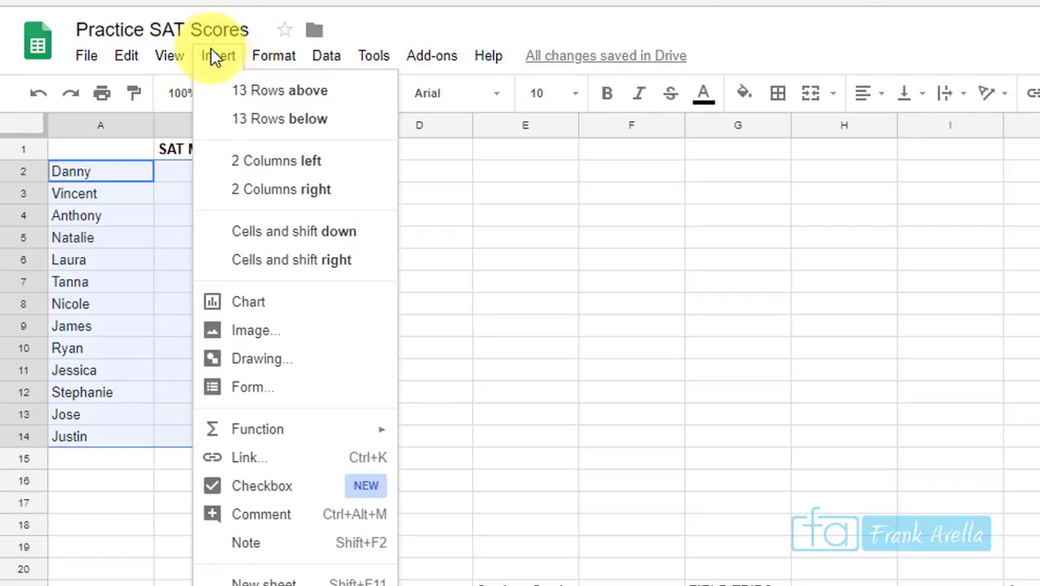
{"action": "left_click", "coordinate": [268, 307]}
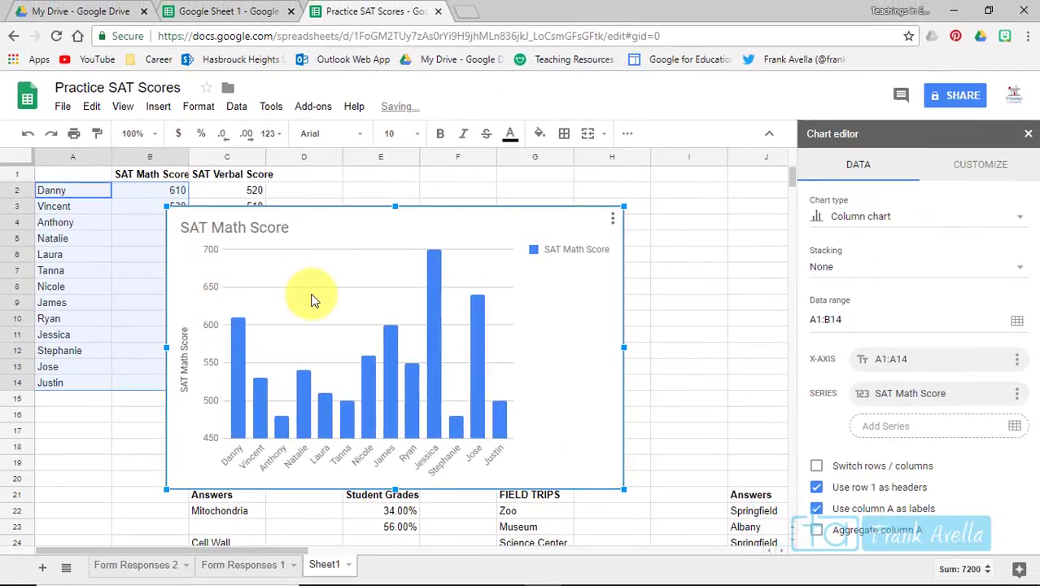
{"action": "left_click_drag", "start_coordinate": [314, 299], "coordinate": [428, 311]}
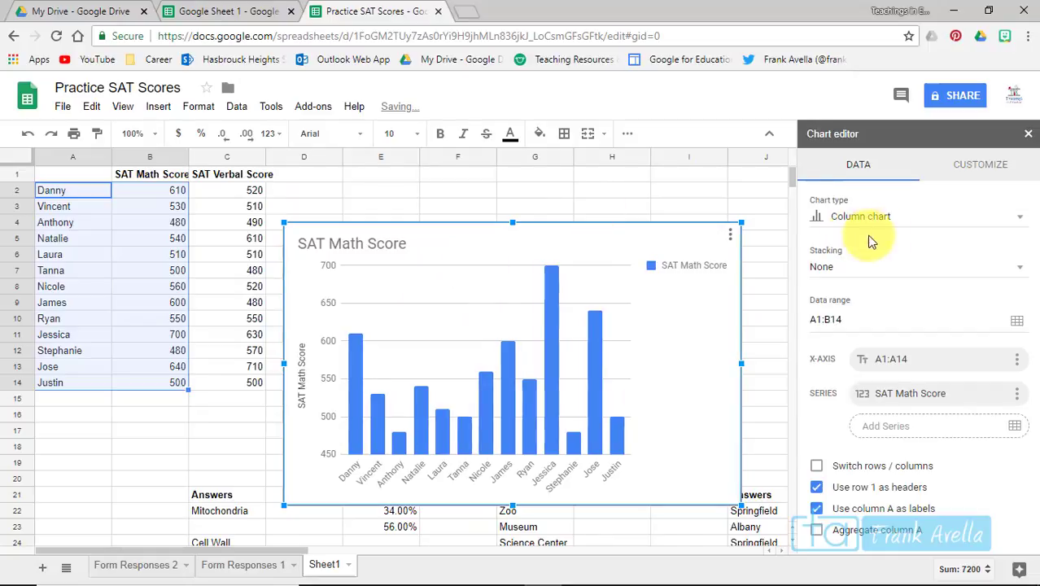
Look through the chart types and customization options for the math score chart, and close the chart editor
{"action": "left_click", "coordinate": [1015, 218]}
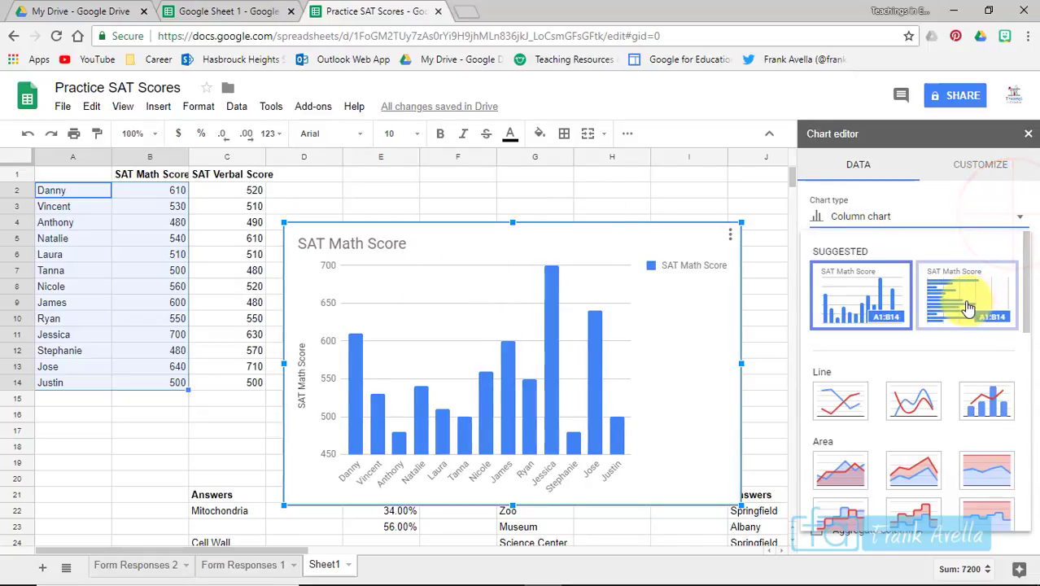
{"action": "left_click", "coordinate": [981, 164]}
{"action": "left_click", "coordinate": [1024, 133]}
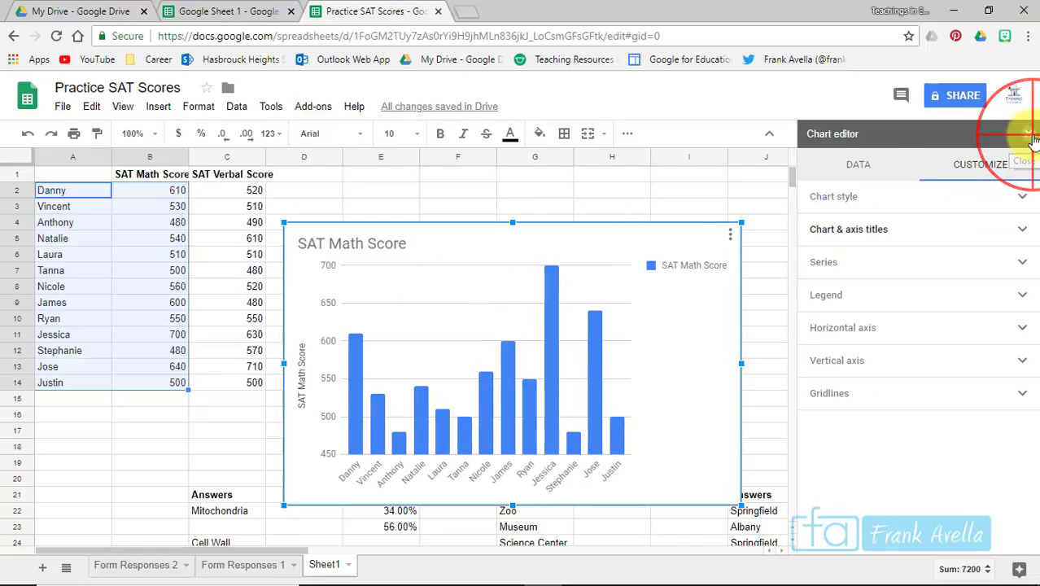
Move the SAT Math Score chart further right so it starts around column F
{"action": "left_click", "coordinate": [604, 346]}
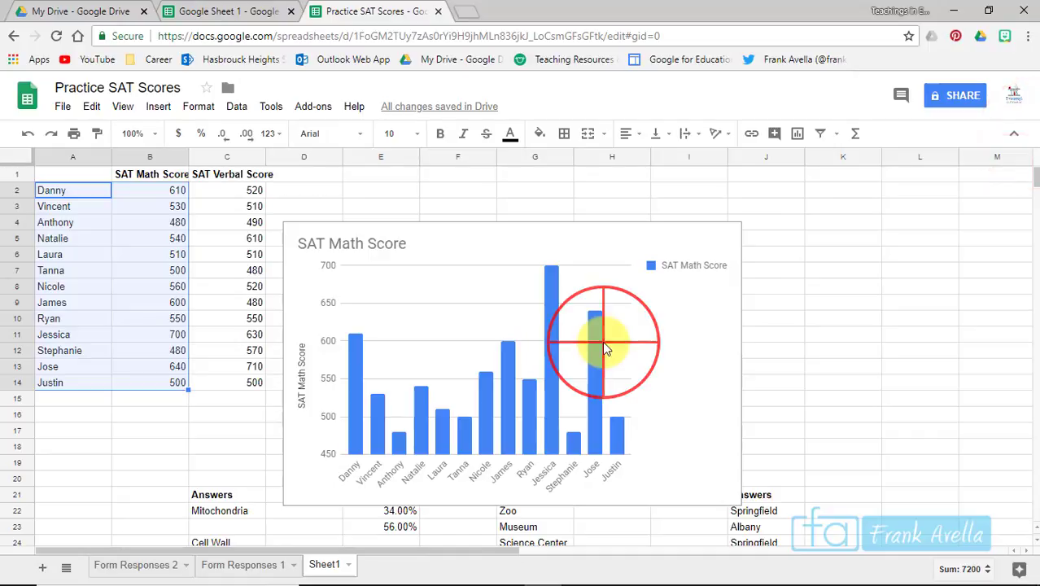
{"action": "left_click", "coordinate": [615, 289]}
{"action": "left_click_drag", "start_coordinate": [673, 279], "coordinate": [761, 256]}
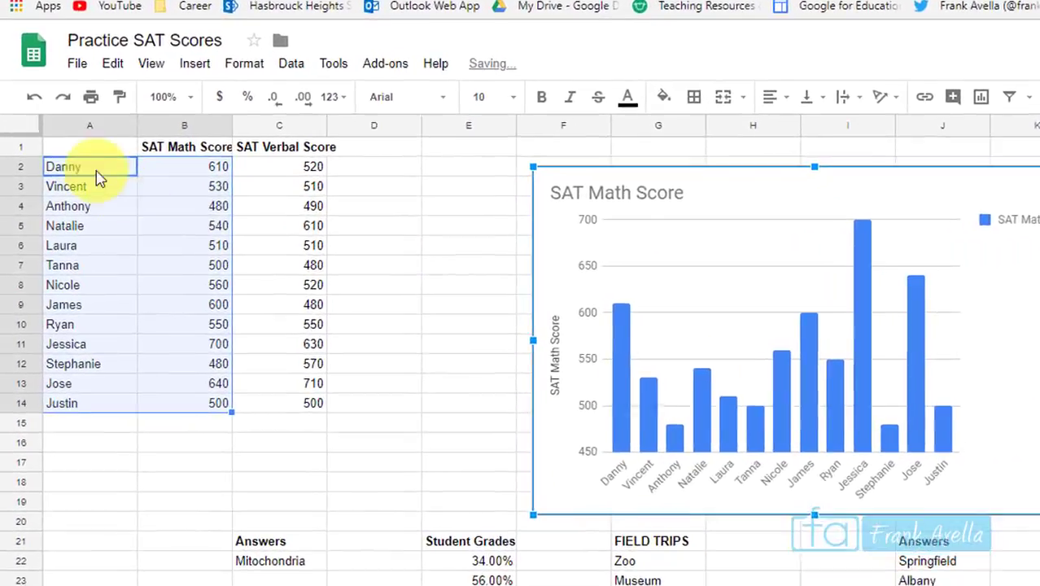
Enter the header "Student" in cell A1 above the names
{"action": "left_click", "coordinate": [59, 173]}
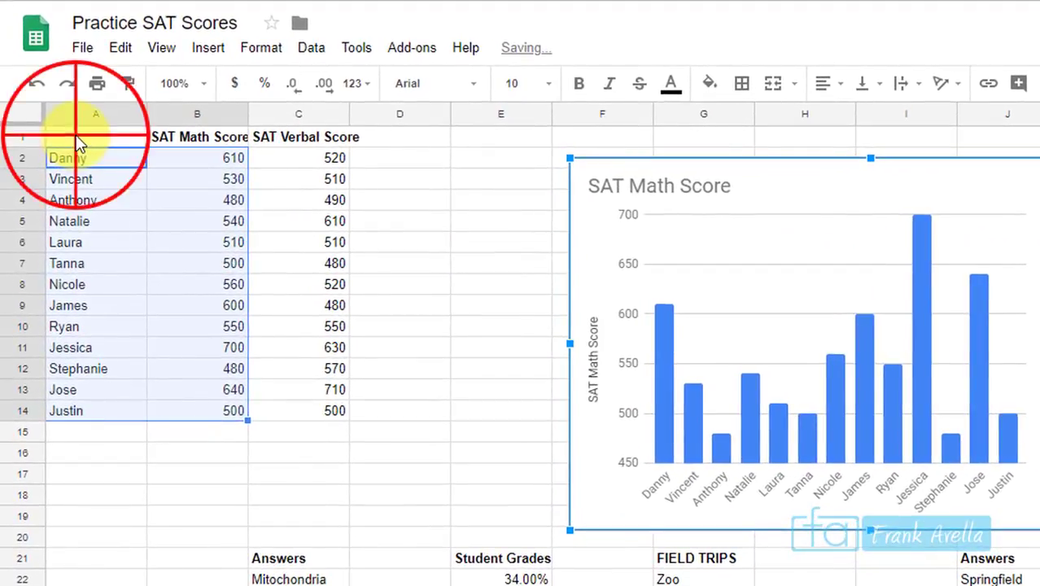
{"action": "type", "text": "Student"}
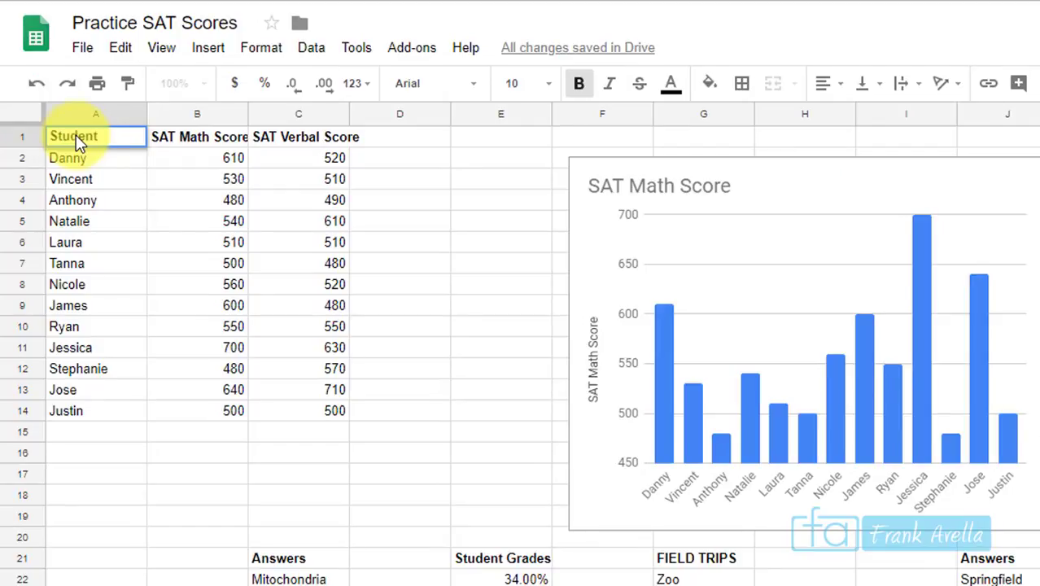
{"action": "left_click", "coordinate": [191, 326]}
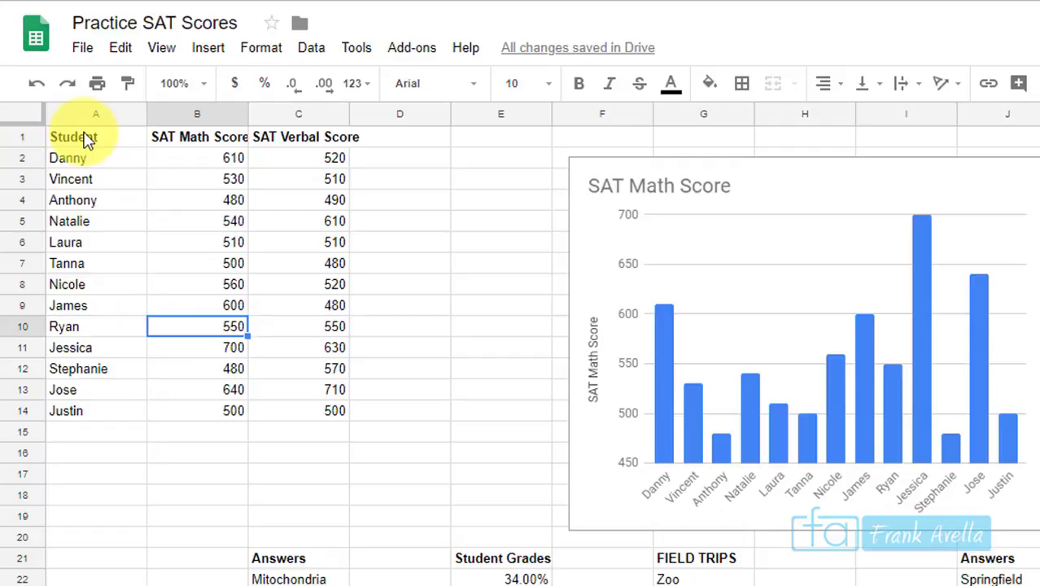
Insert a chart comparing each student's SAT math and verbal scores from A1:C14 and place it beside the data table
{"action": "mouse_move", "coordinate": [88, 139]}
{"action": "left_mouse_down"}
{"action": "mouse_move", "coordinate": [204, 198]}
{"action": "mouse_move", "coordinate": [302, 291]}
{"action": "mouse_move", "coordinate": [320, 419]}
{"action": "left_mouse_up"}
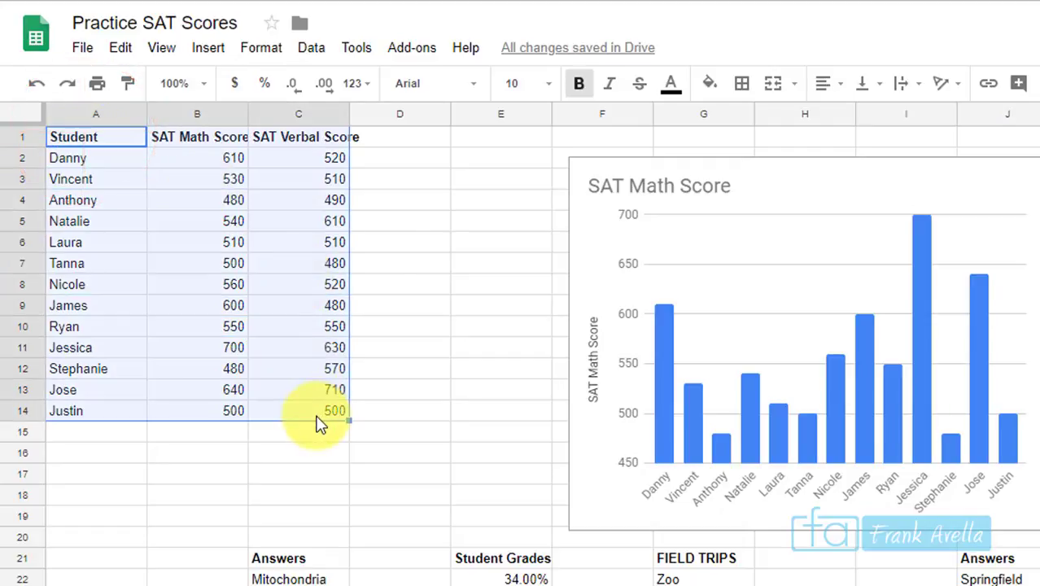
{"action": "left_click", "coordinate": [209, 49]}
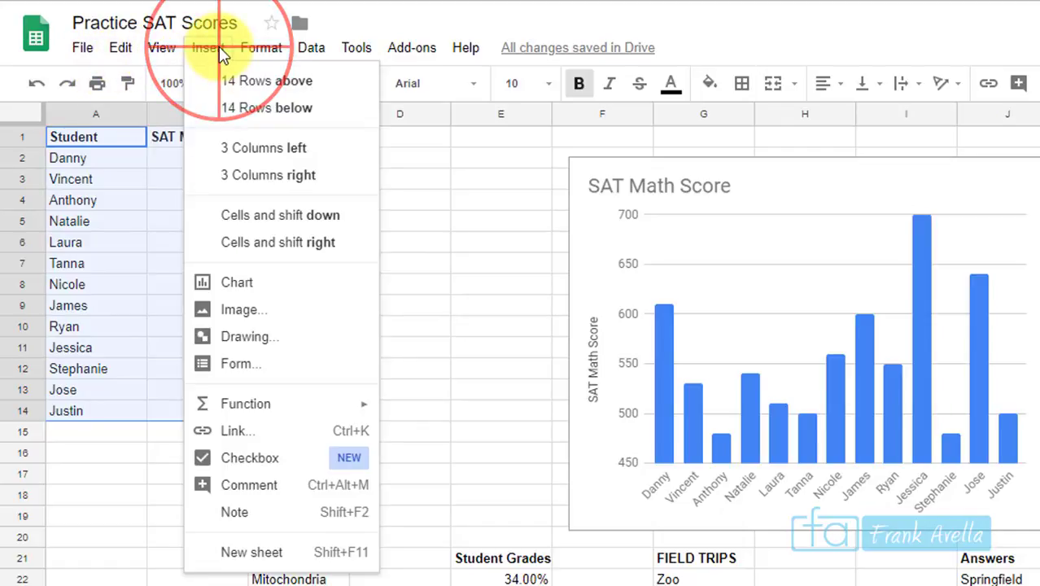
{"action": "left_click", "coordinate": [233, 285]}
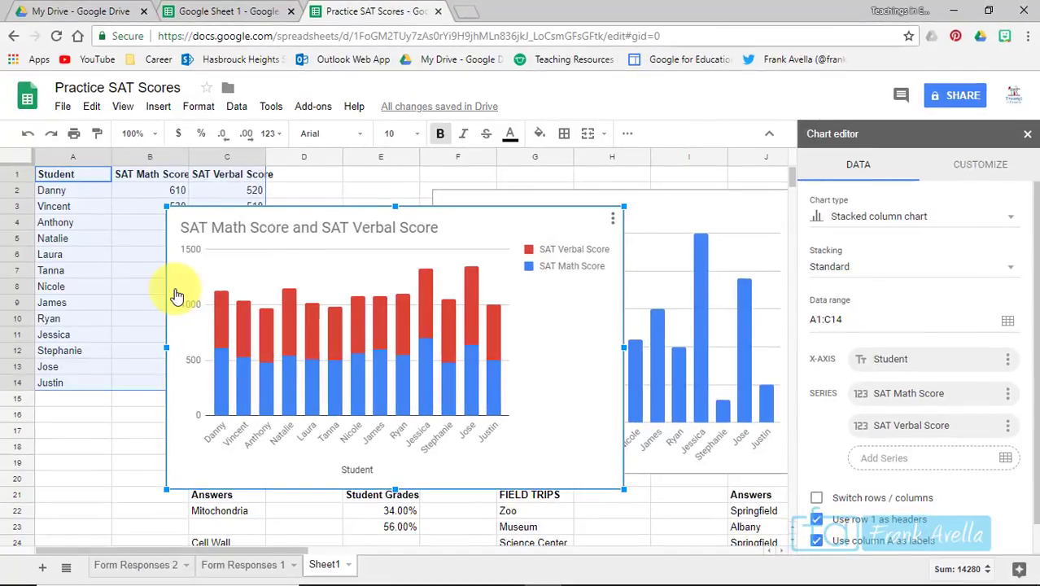
{"action": "left_click_drag", "start_coordinate": [376, 226], "coordinate": [533, 184]}
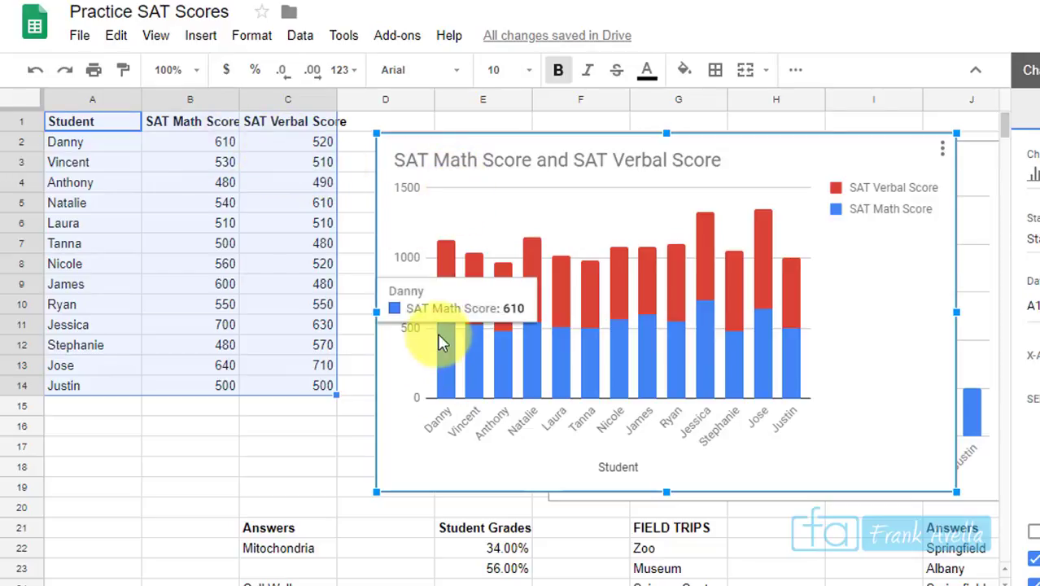
{"action": "mouse_move", "coordinate": [440, 268]}
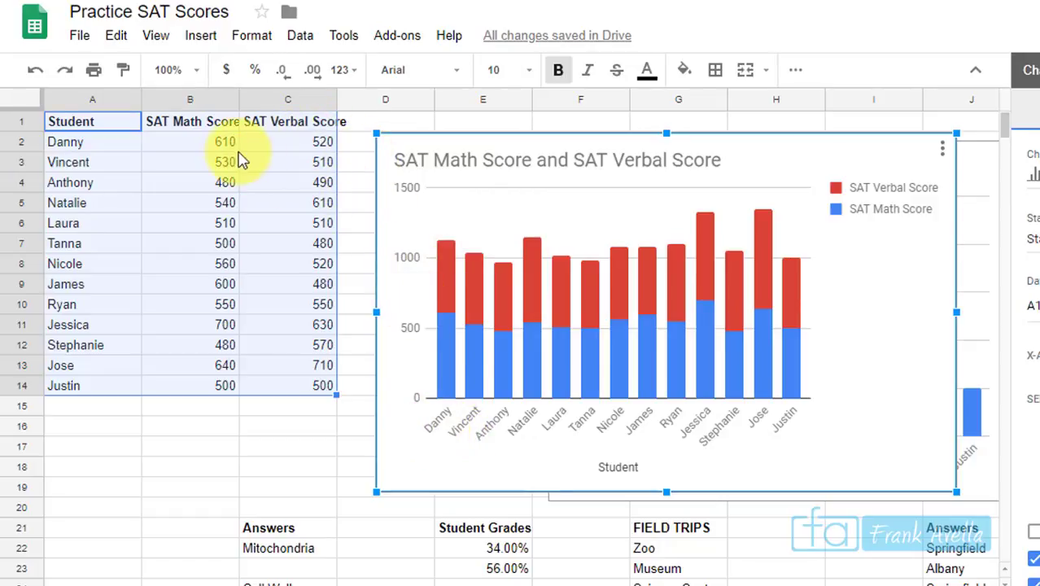
{"action": "mouse_move", "coordinate": [441, 351]}
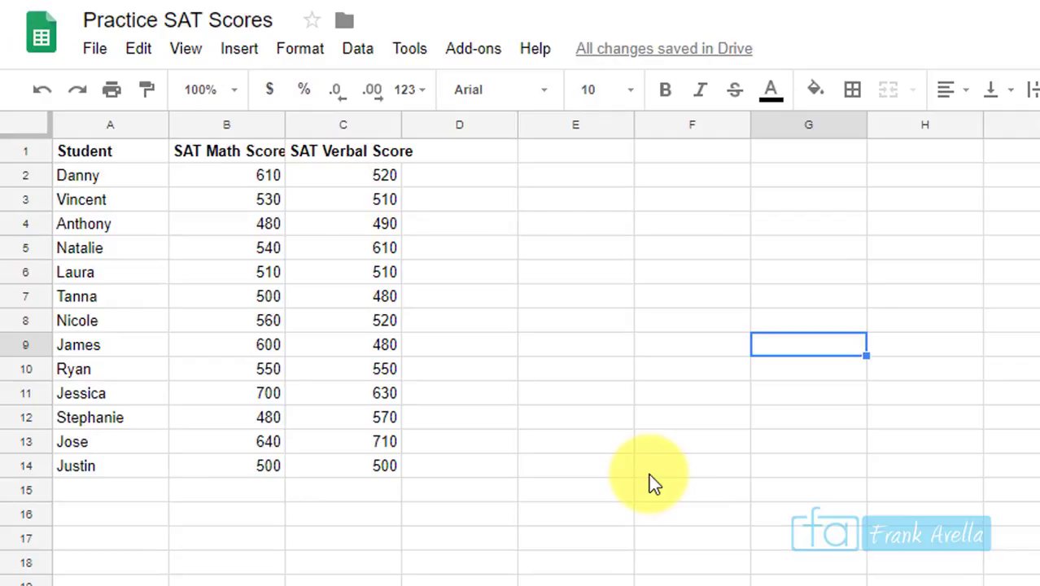
Insert the built-in SUM function for the math scores B2:B14, with the result in cell B15
{"action": "left_click_drag", "start_coordinate": [257, 171], "coordinate": [263, 477]}
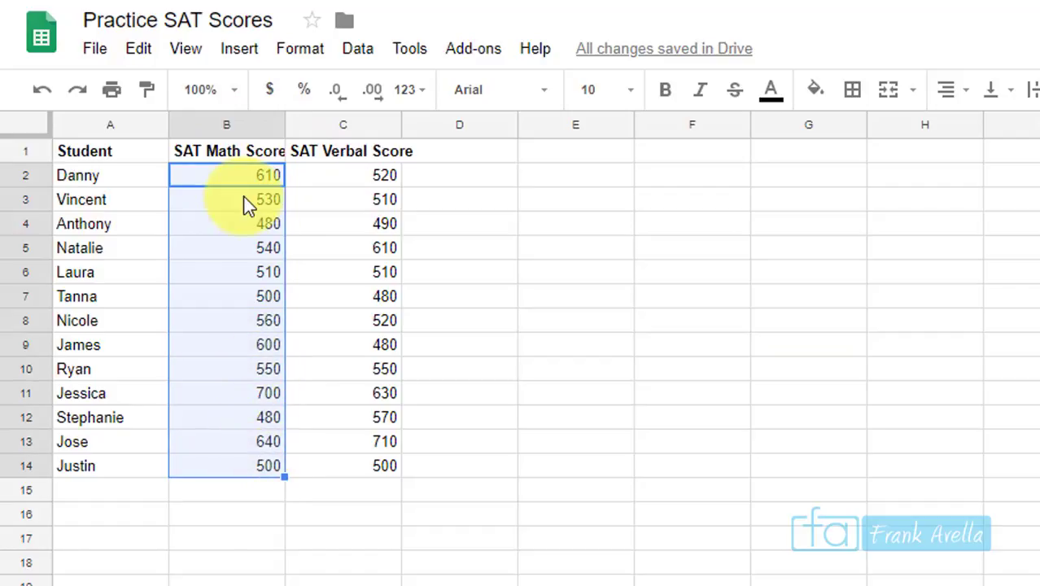
{"action": "left_click", "coordinate": [251, 50]}
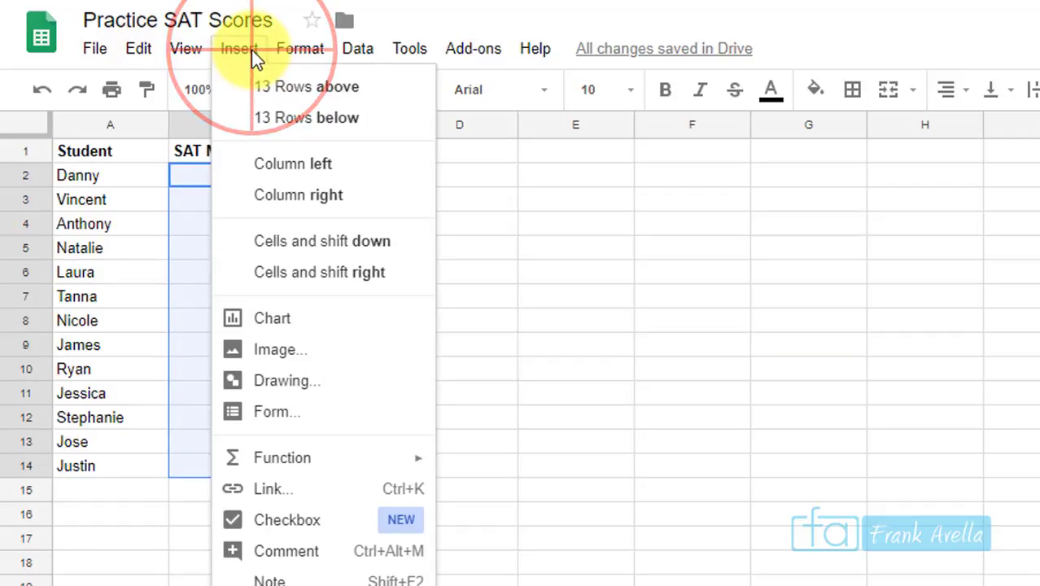
{"action": "mouse_move", "coordinate": [275, 460]}
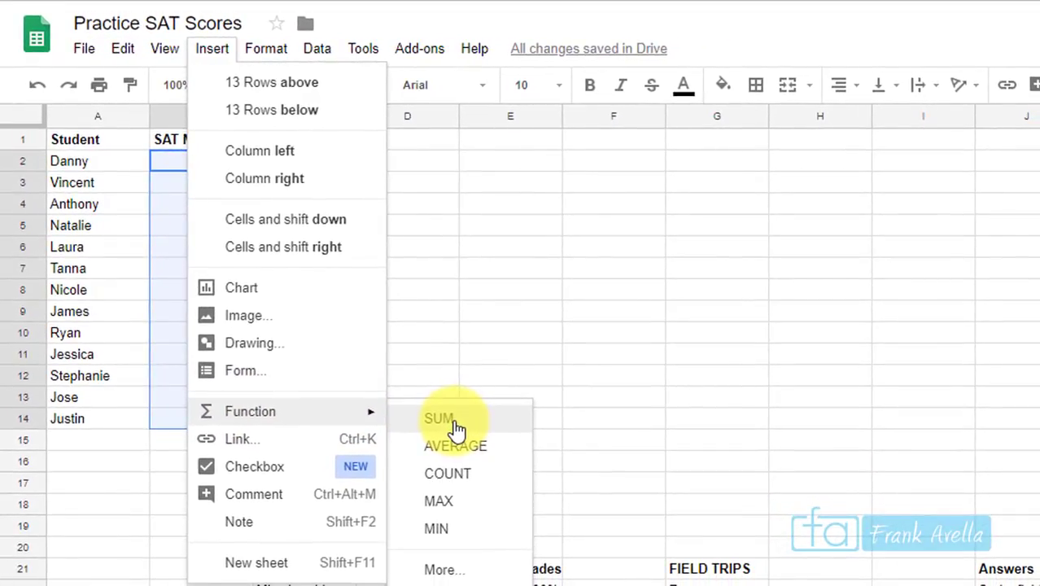
{"action": "left_click", "coordinate": [456, 429]}
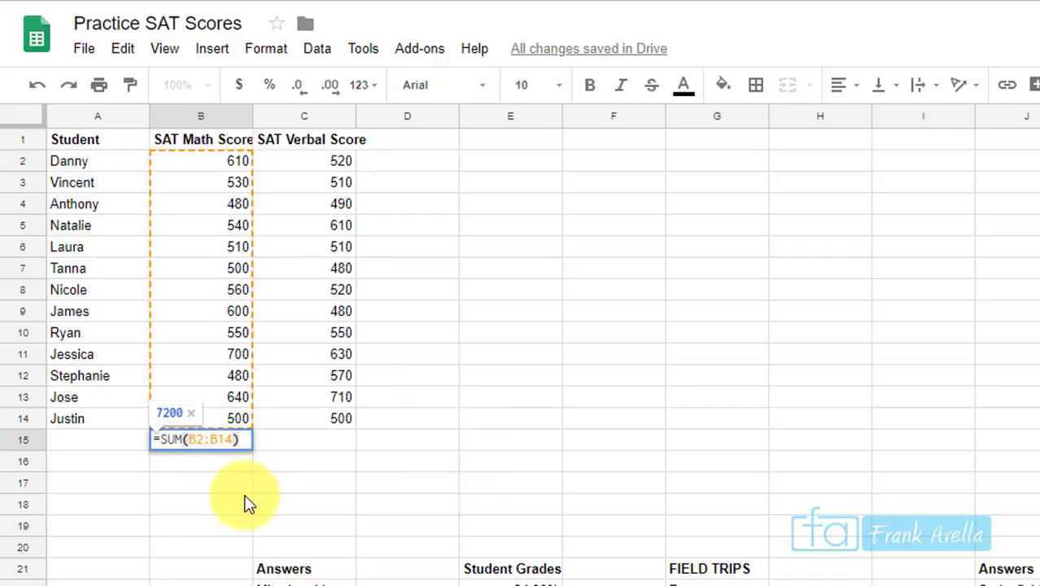
{"action": "key", "text": "Return"}
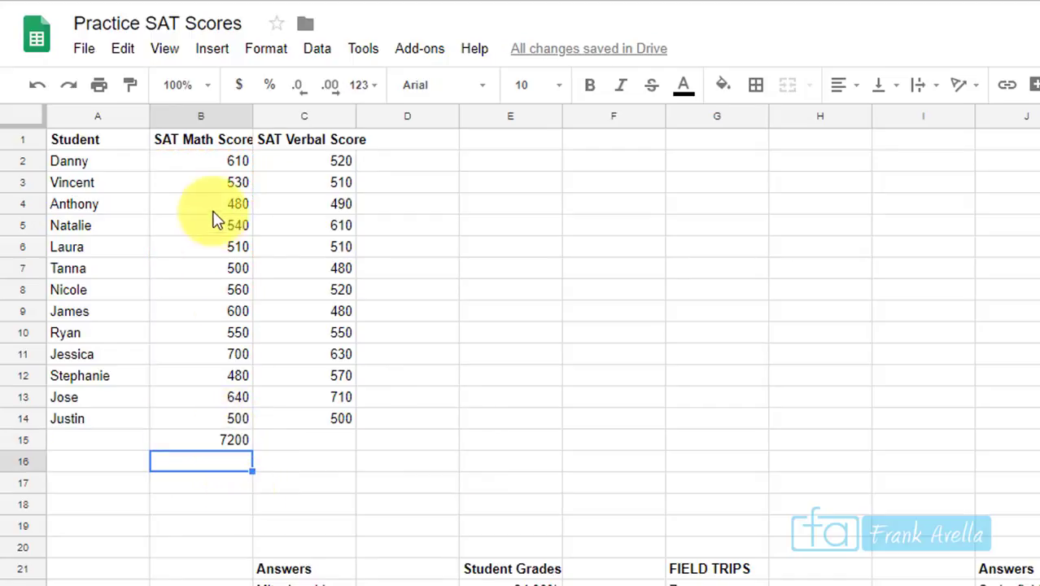
Clear cell B15 and enter a SUM formula there manually, choosing SUM from the suggestions and selecting B2:B14 as its range
{"action": "left_click", "coordinate": [232, 442]}
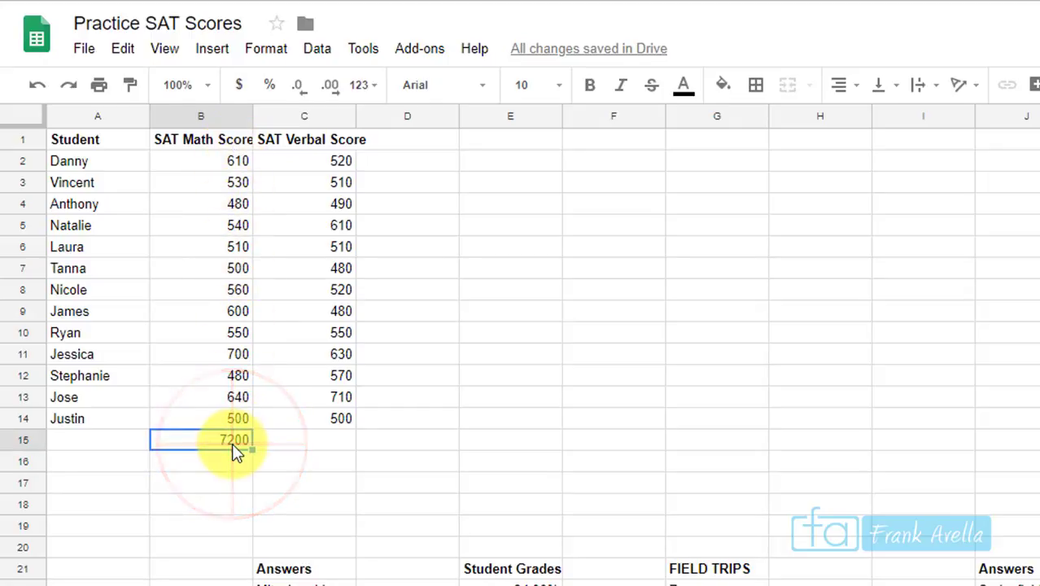
{"action": "key", "text": "Delete"}
{"action": "type", "text": "="}
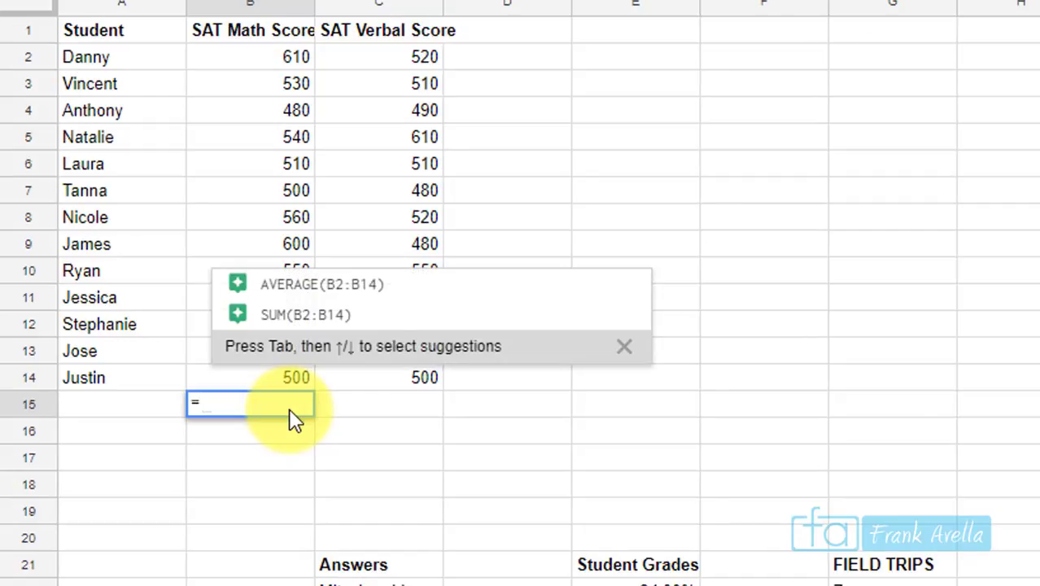
{"action": "type", "text": "Sum"}
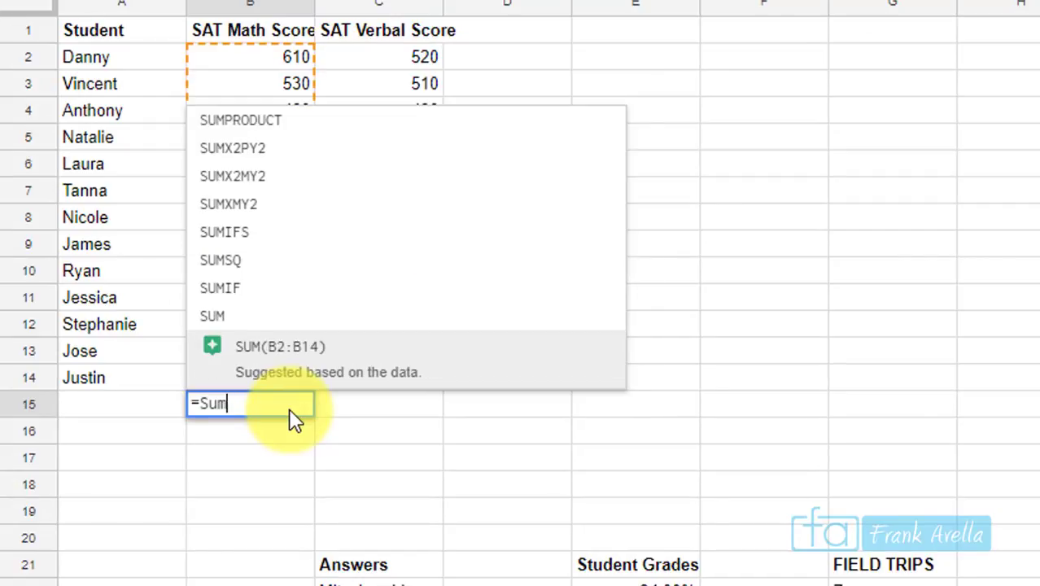
{"action": "left_click", "coordinate": [268, 325]}
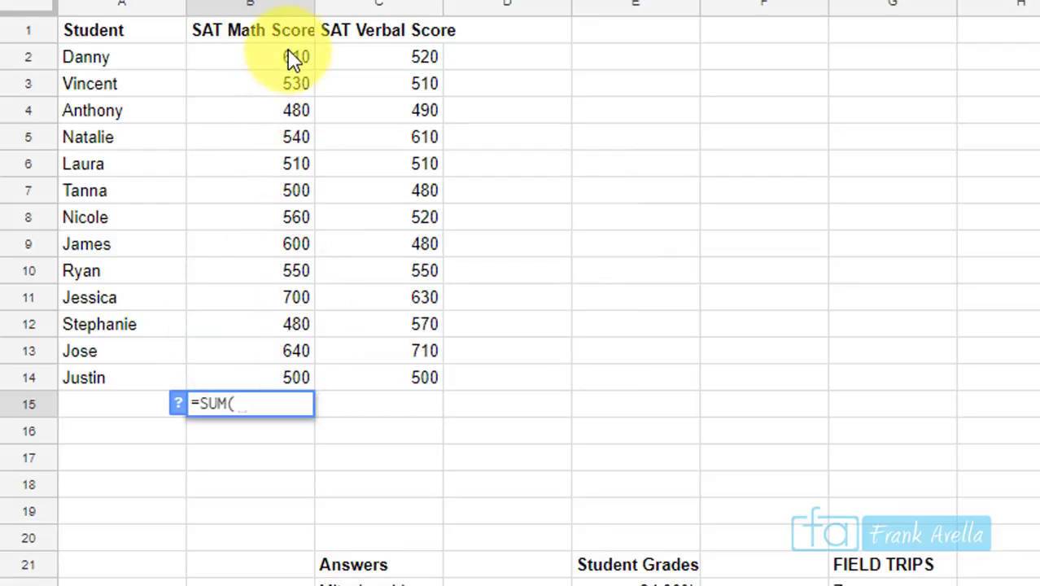
{"action": "left_click_drag", "start_coordinate": [295, 61], "coordinate": [298, 378]}
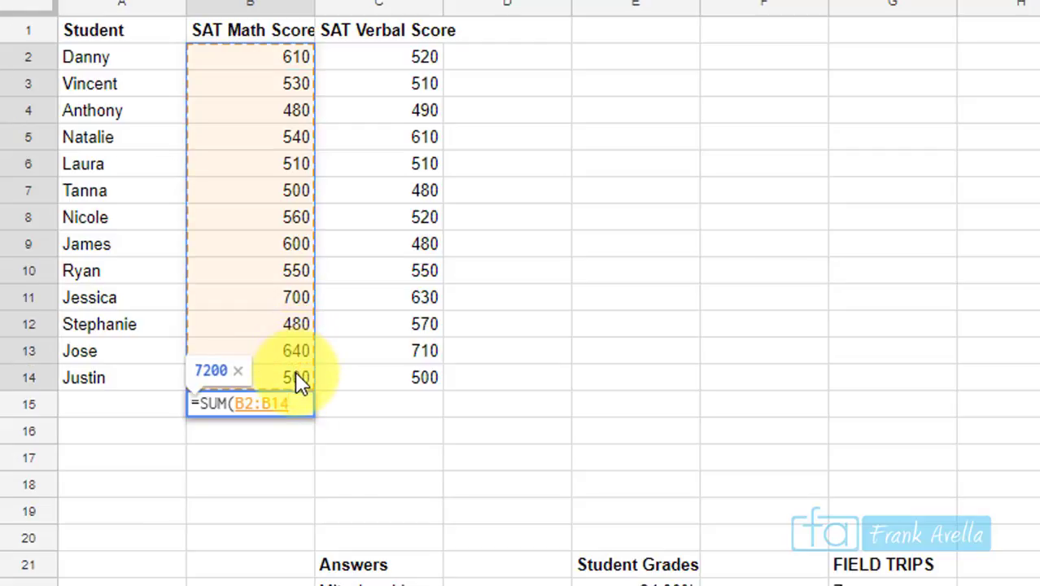
{"action": "key", "text": "Return"}
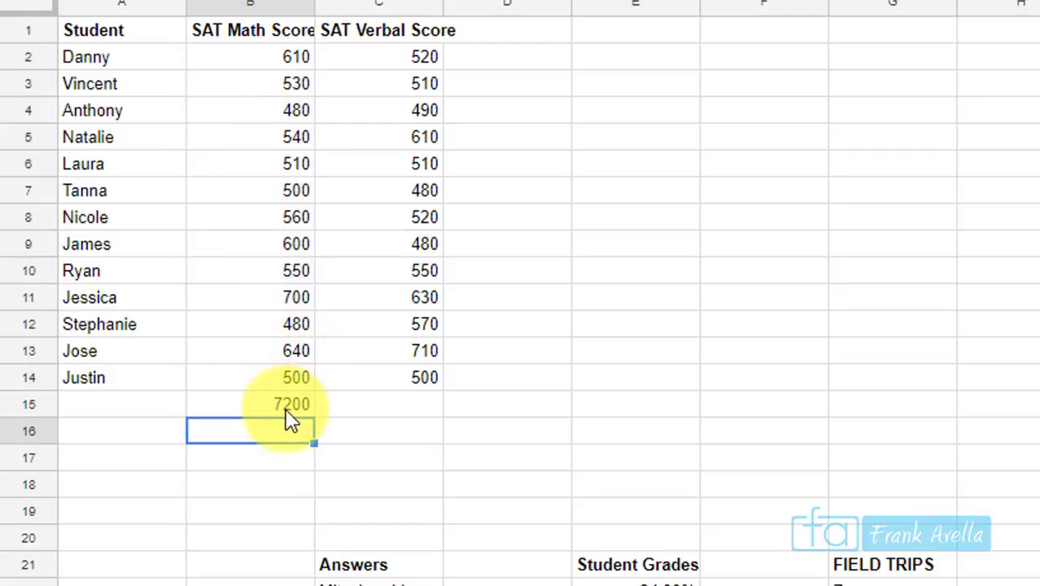
Clear the total in cell B15 and insert the built-in AVERAGE function there for the math scores B2:B14
{"action": "left_click", "coordinate": [287, 411]}
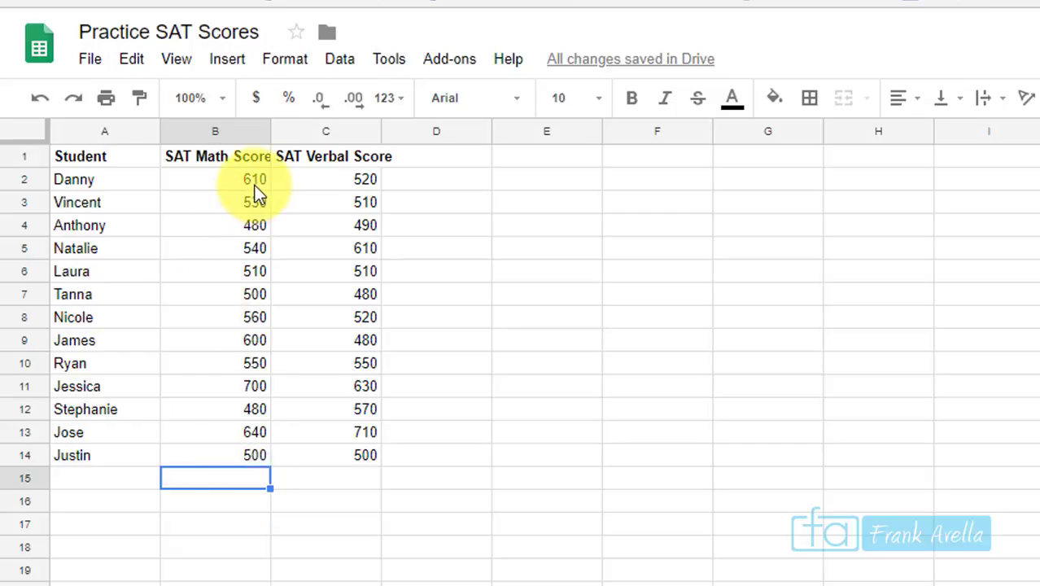
{"action": "left_click_drag", "start_coordinate": [255, 188], "coordinate": [260, 452]}
{"action": "left_click", "coordinate": [230, 61]}
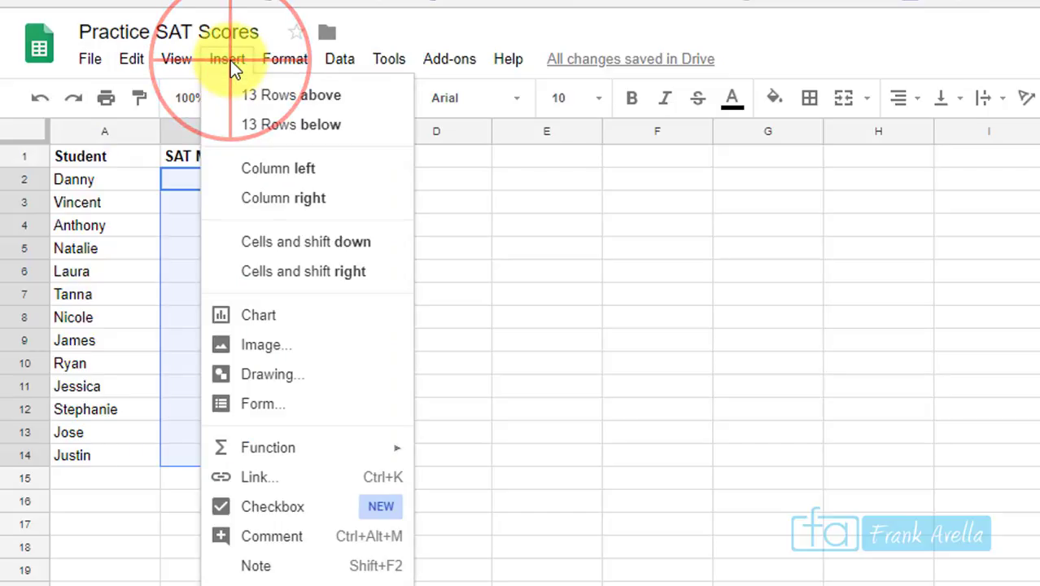
{"action": "mouse_move", "coordinate": [276, 421]}
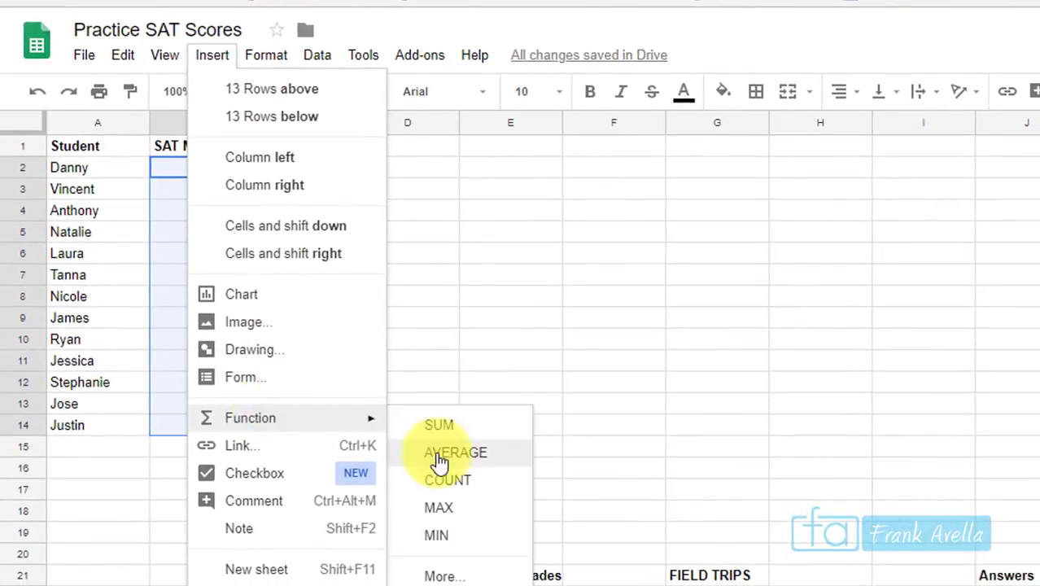
{"action": "left_click", "coordinate": [472, 453]}
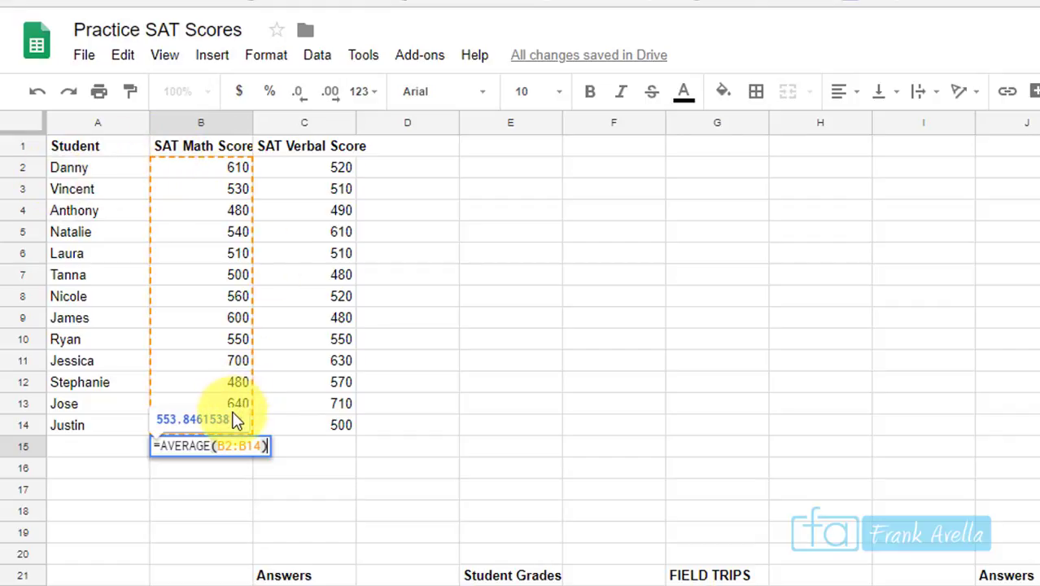
{"action": "key", "text": "Return"}
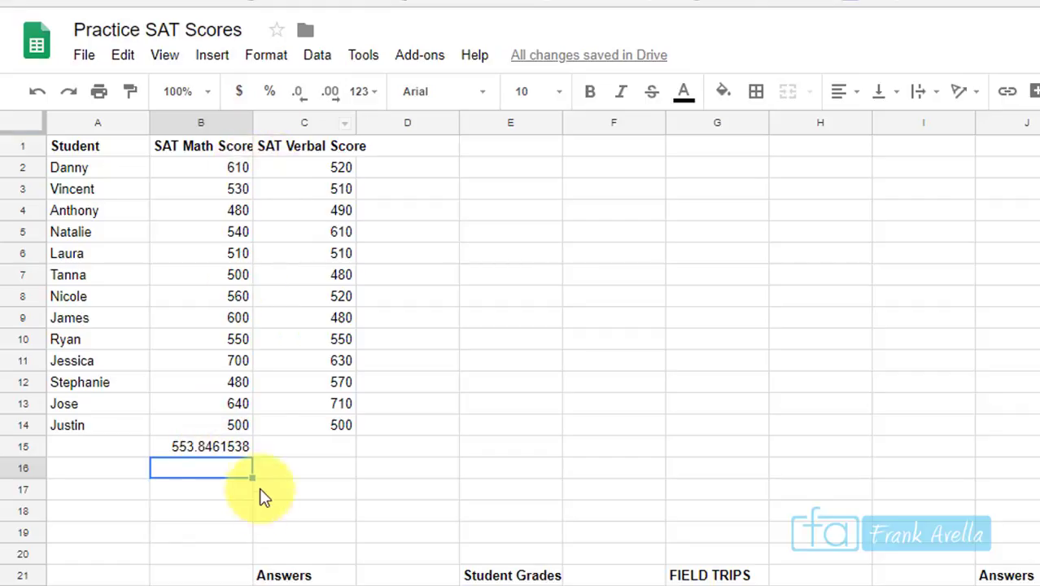
Clear cell B15 and enter an AVERAGE formula there manually, choosing AVERAGE from the suggestions and selecting B2:B14 as its range
{"action": "left_click", "coordinate": [224, 453]}
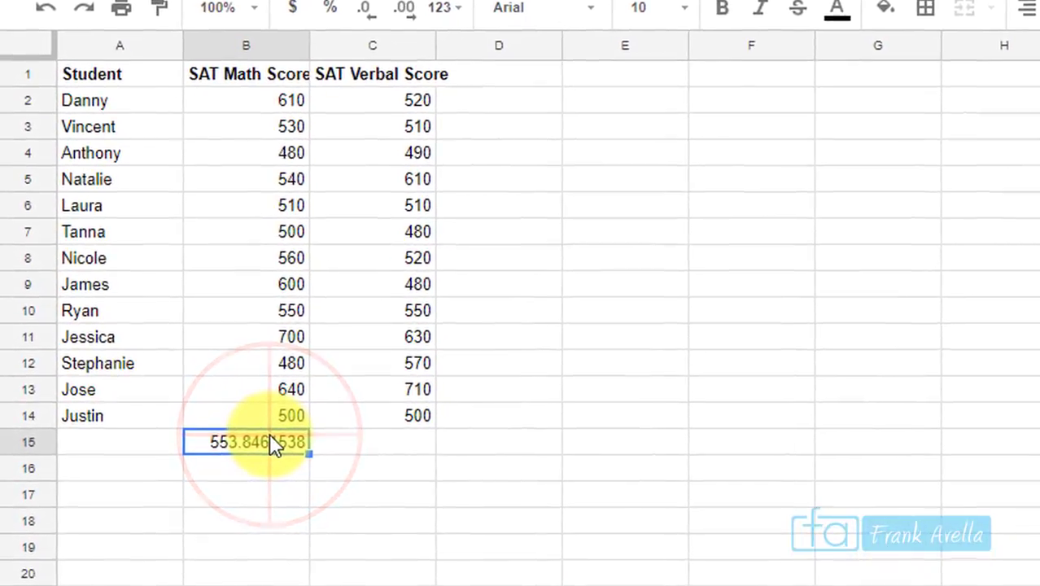
{"action": "key", "text": "Delete"}
{"action": "type", "text": "=Av"}
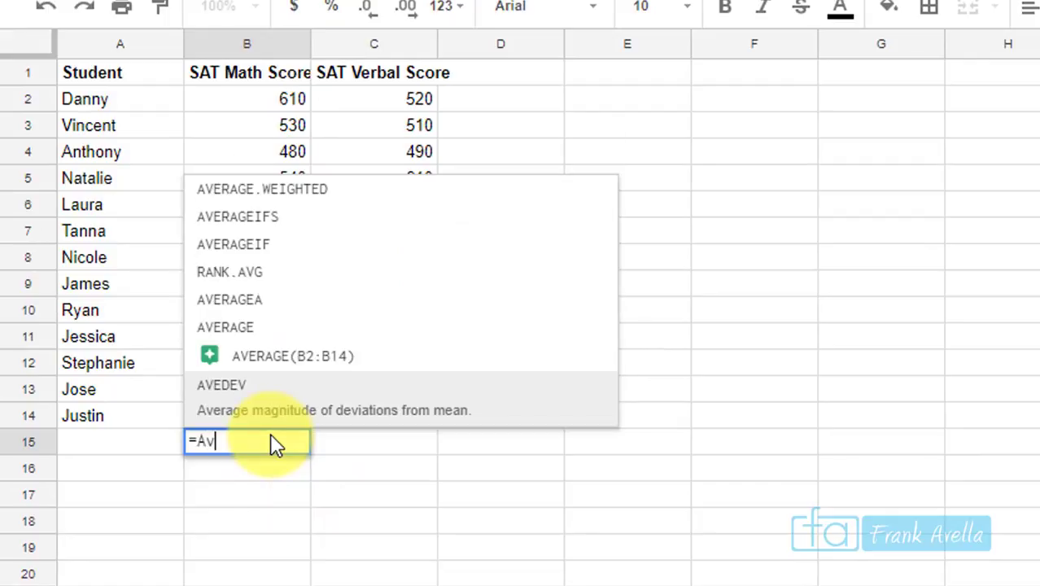
{"action": "type", "text": "e"}
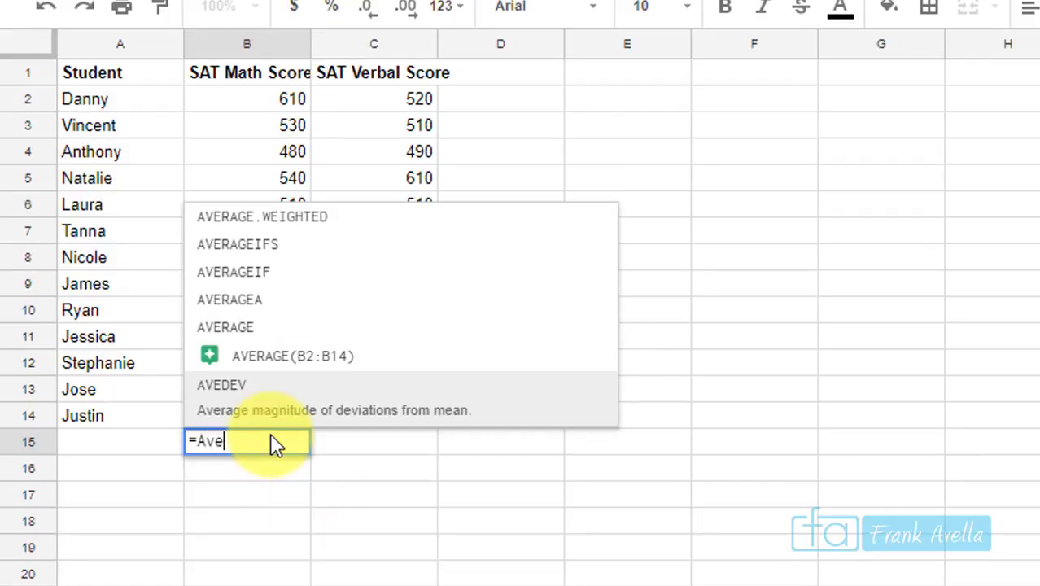
{"action": "left_click", "coordinate": [267, 346]}
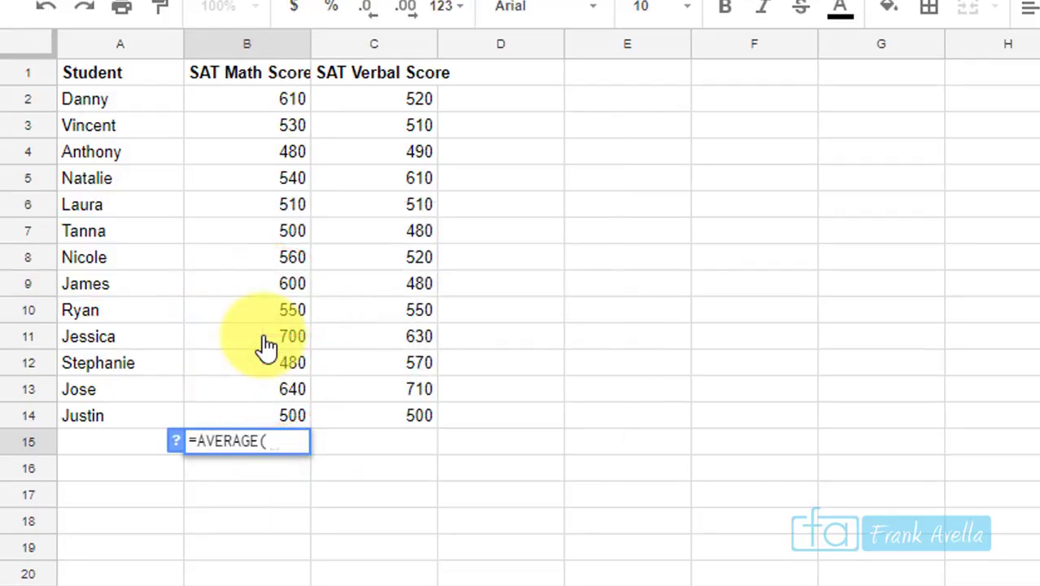
{"action": "left_click_drag", "start_coordinate": [280, 106], "coordinate": [289, 411]}
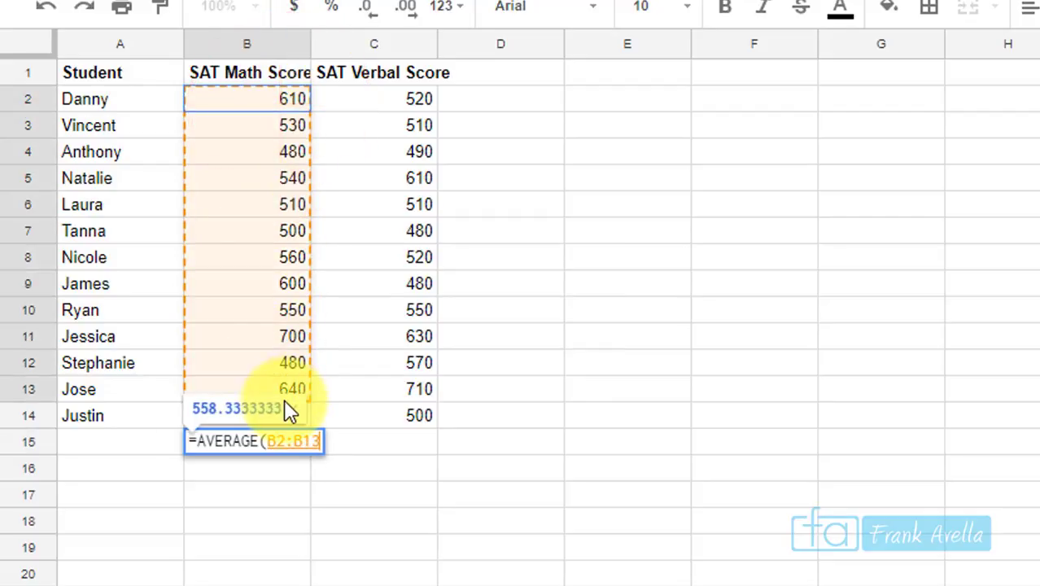
{"action": "key", "text": "Return"}
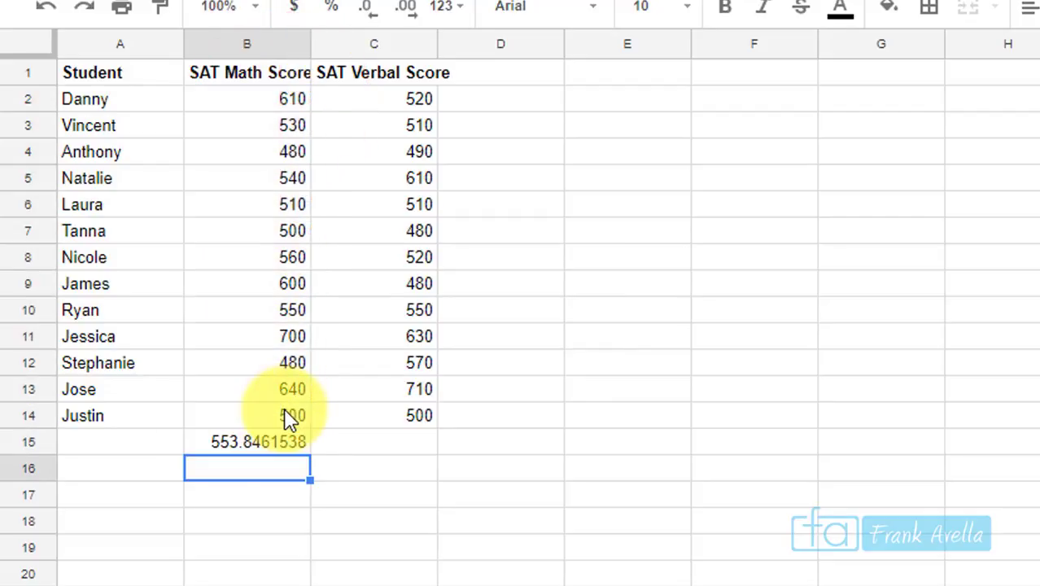
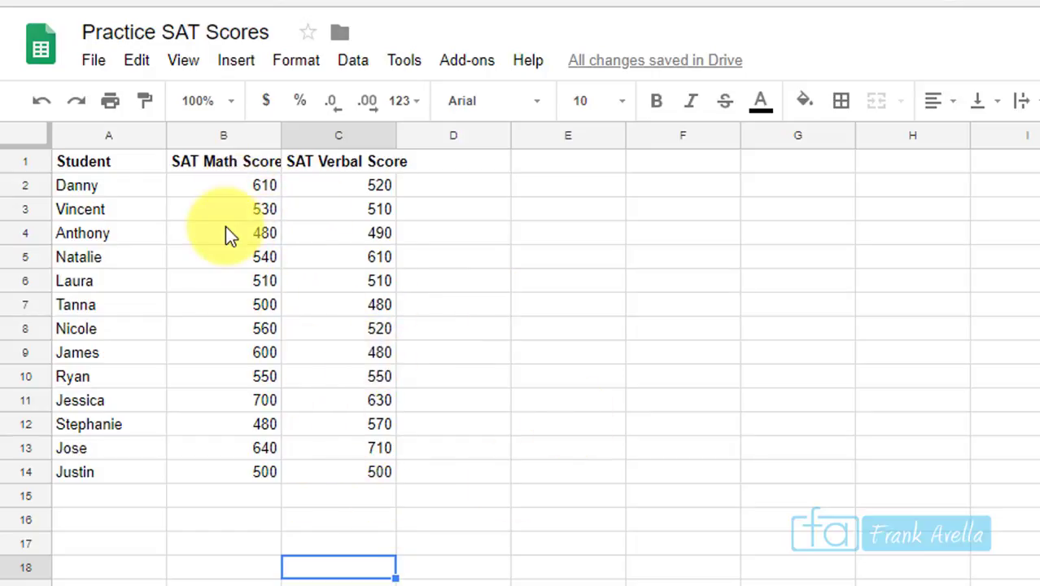
Add a protected range in Sheet1 covering the math and verbal scores, B2:C14
{"action": "left_click", "coordinate": [353, 65]}
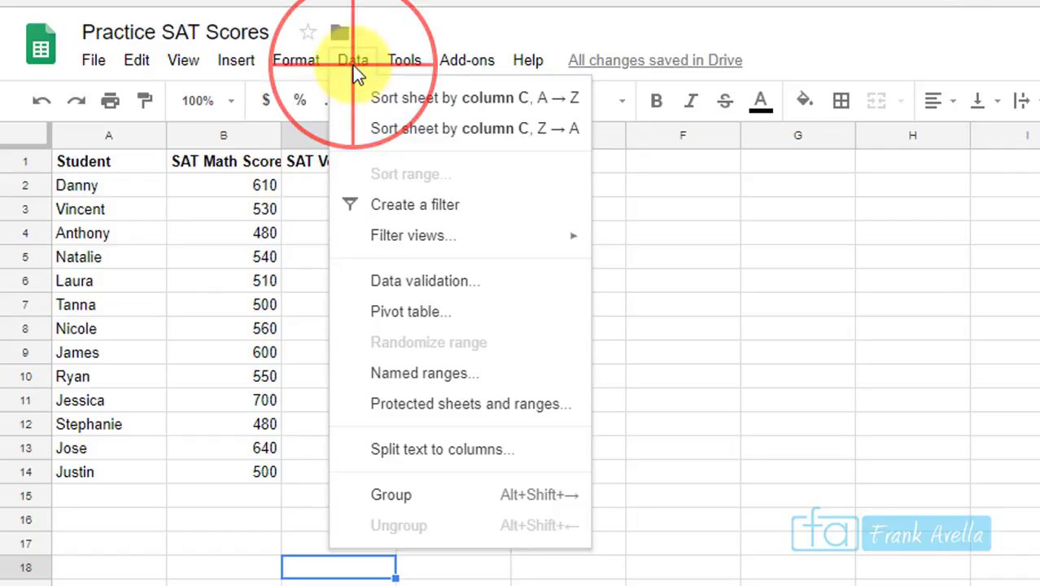
{"action": "left_click", "coordinate": [432, 407]}
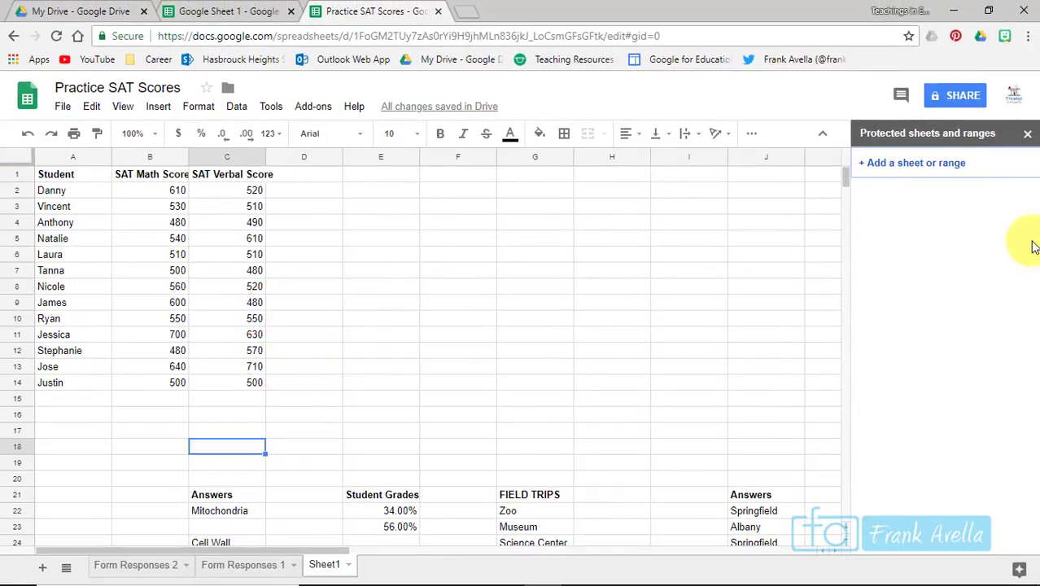
{"action": "left_click", "coordinate": [896, 164]}
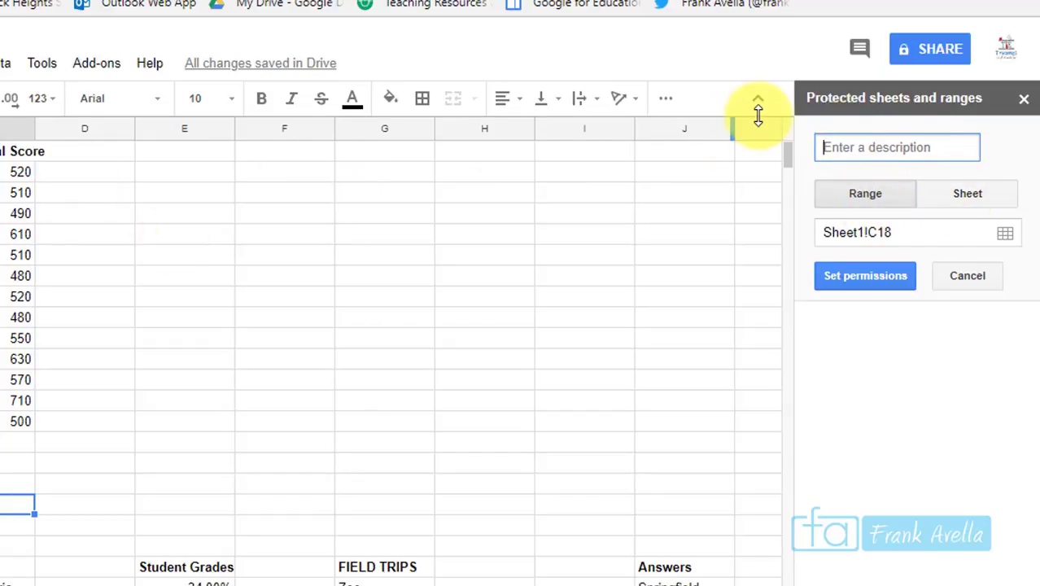
{"action": "left_click", "coordinate": [980, 204]}
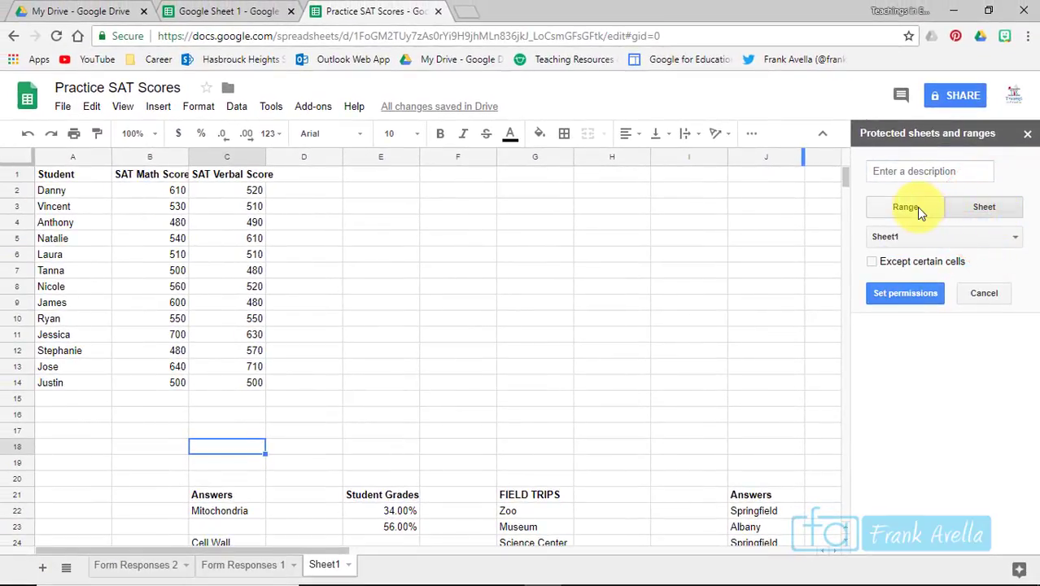
{"action": "left_click", "coordinate": [917, 206]}
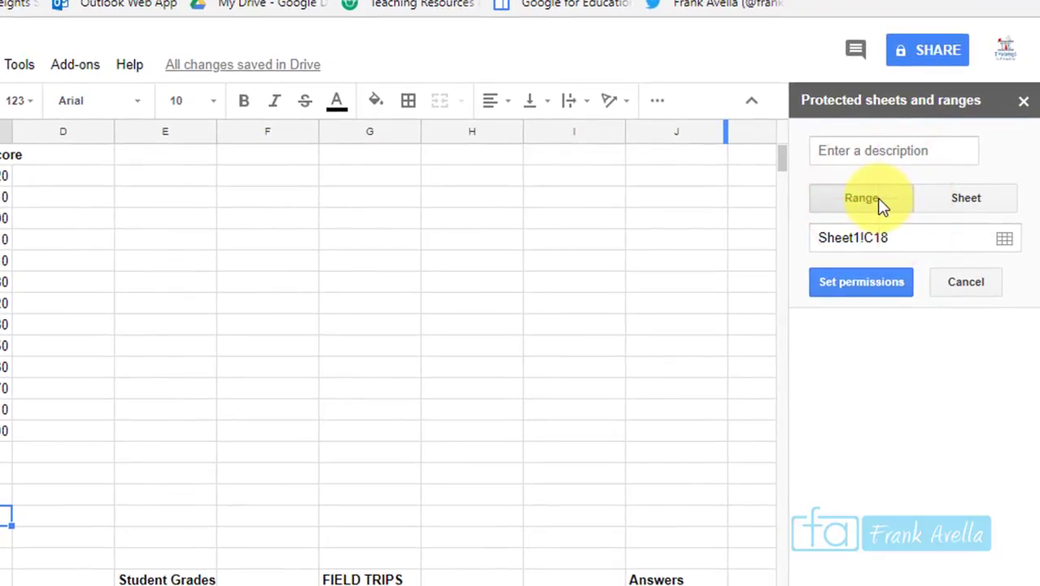
{"action": "left_click", "coordinate": [1005, 245]}
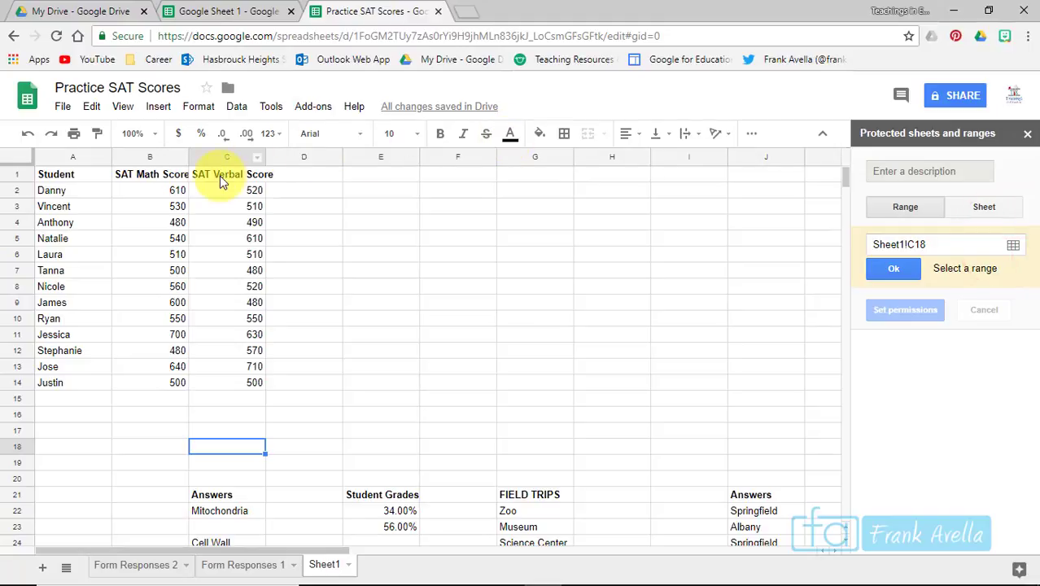
{"action": "left_click_drag", "start_coordinate": [139, 199], "coordinate": [243, 390]}
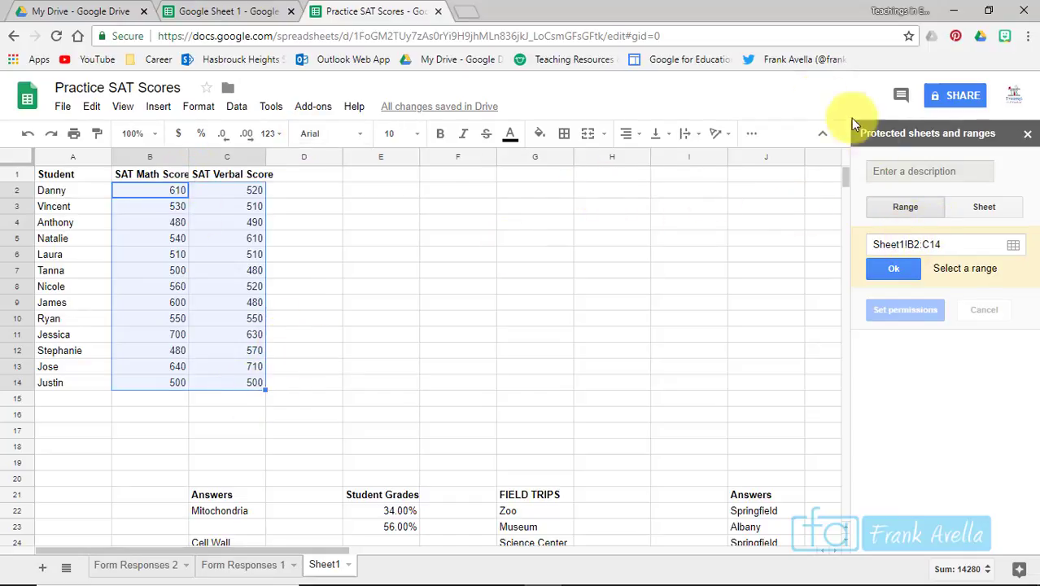
{"action": "left_click", "coordinate": [880, 268]}
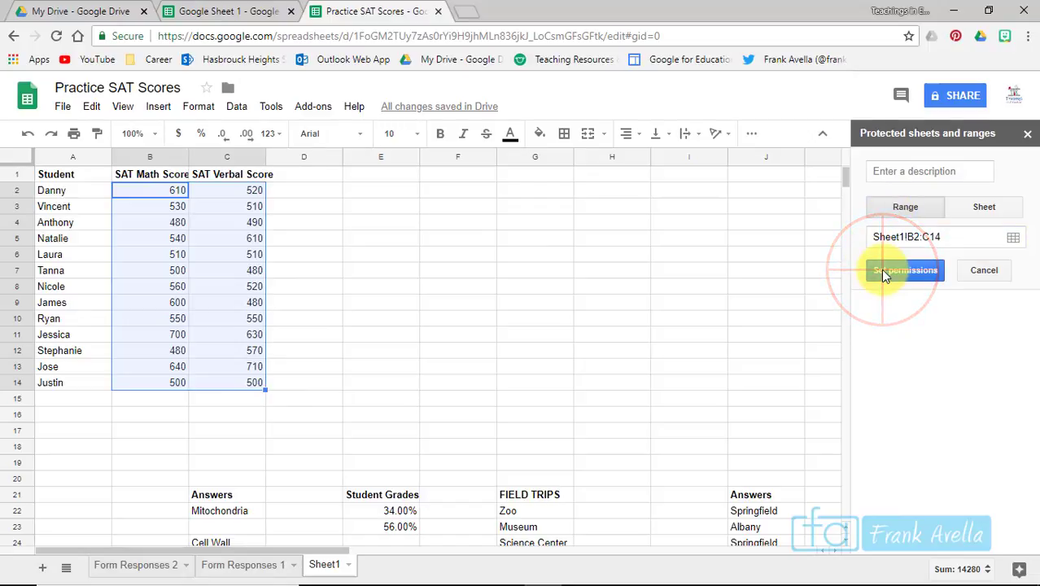
Restrict who can edit the protected range using the Custom option, keeping only your own account as editor
{"action": "left_click", "coordinate": [880, 269]}
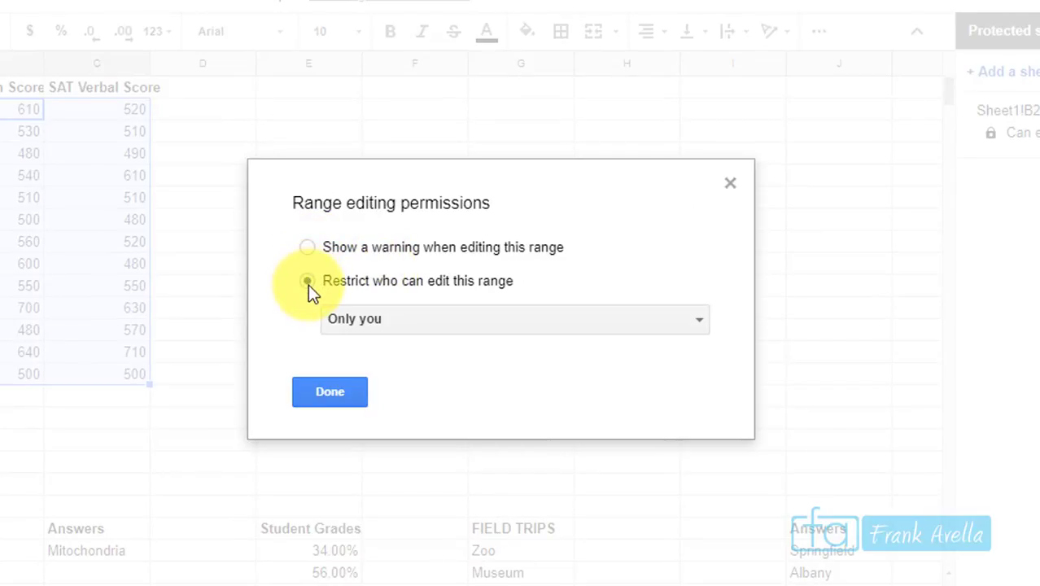
{"action": "left_click", "coordinate": [657, 331]}
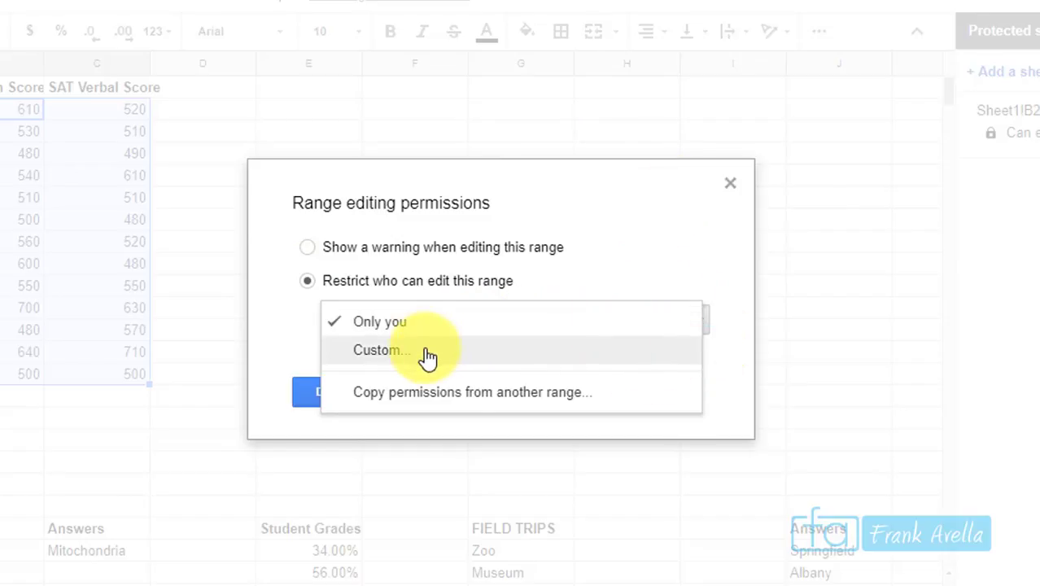
{"action": "left_click", "coordinate": [362, 353]}
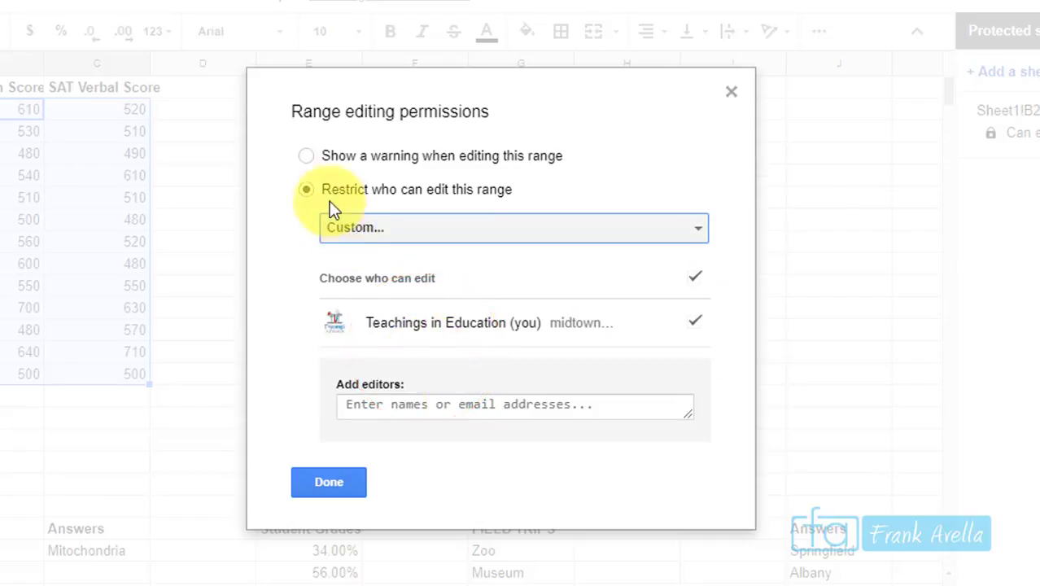
{"action": "left_click", "coordinate": [329, 482]}
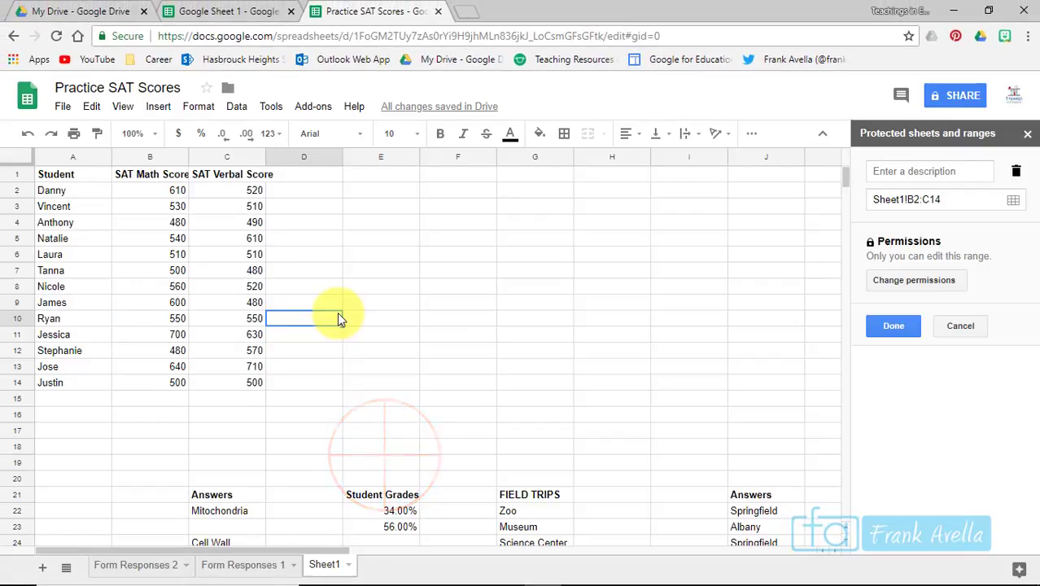
{"action": "left_click", "coordinate": [471, 383]}
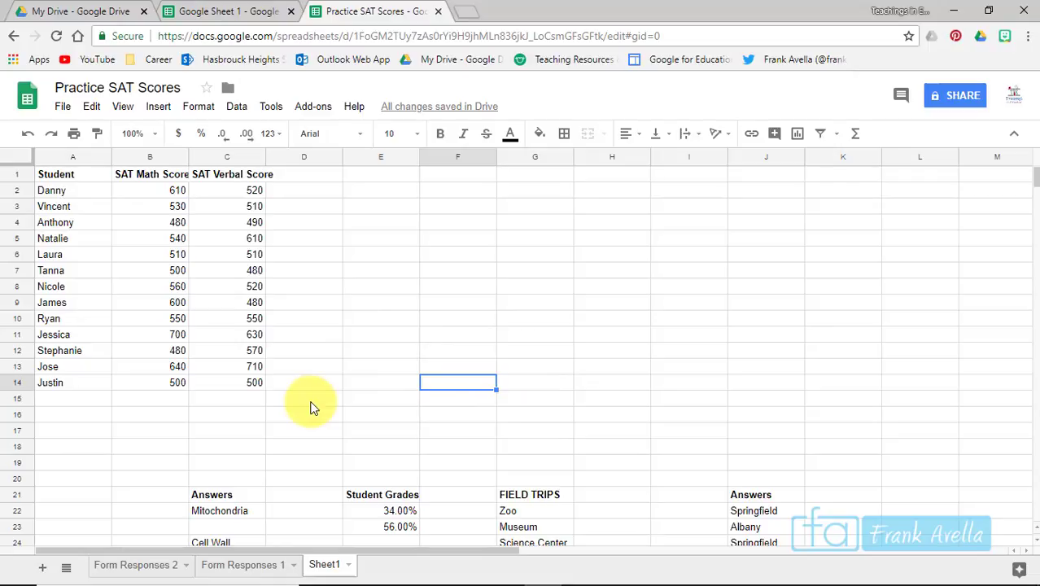
Apply the Automatic number format to the SAT math scores in B2:B14
{"action": "left_click", "coordinate": [162, 382]}
{"action": "left_click_drag", "start_coordinate": [162, 381], "coordinate": [164, 194]}
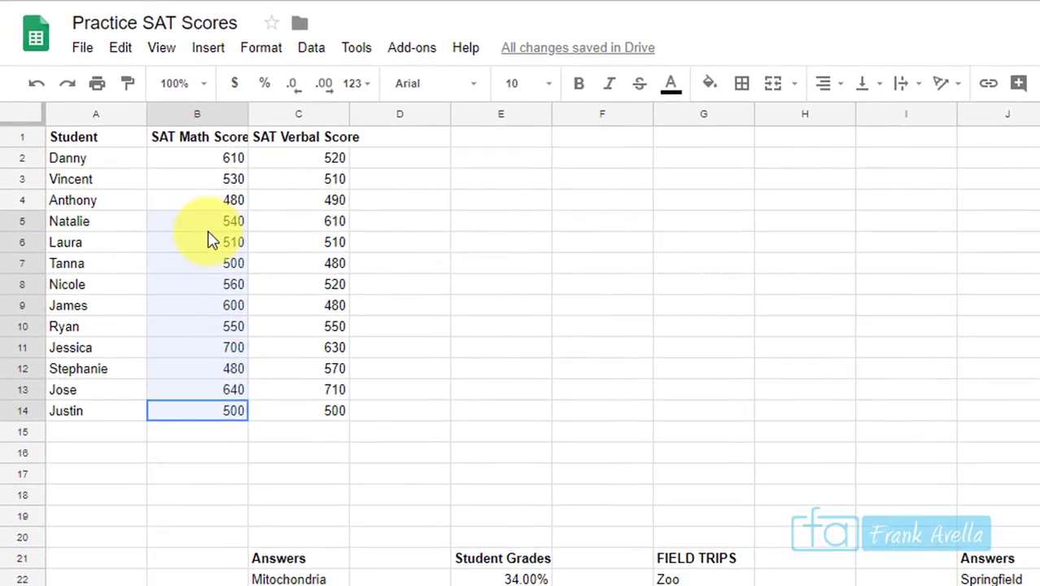
{"action": "left_click_drag", "start_coordinate": [217, 167], "coordinate": [216, 159]}
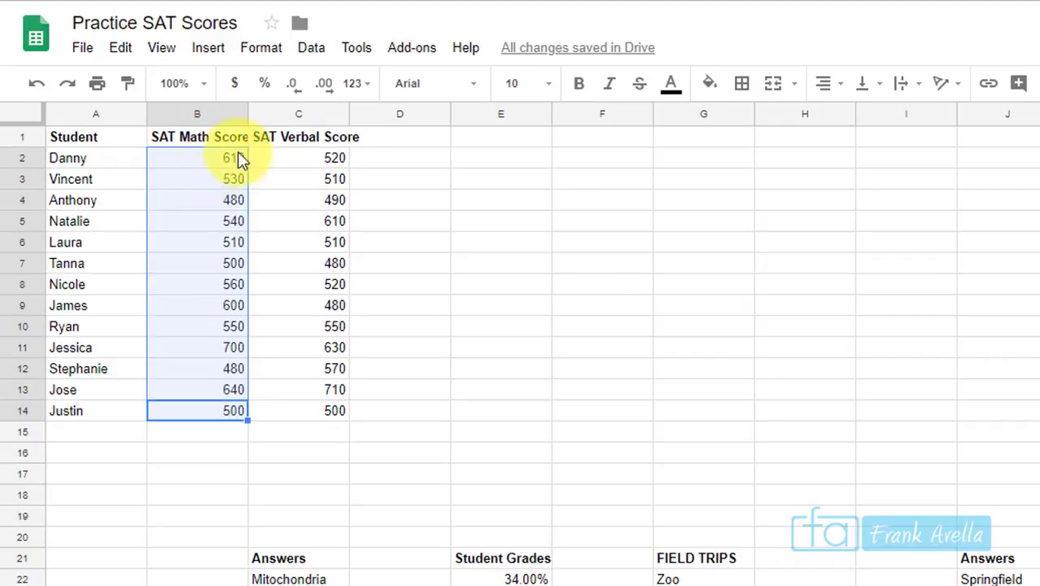
{"action": "left_click", "coordinate": [261, 50]}
{"action": "mouse_move", "coordinate": [359, 96]}
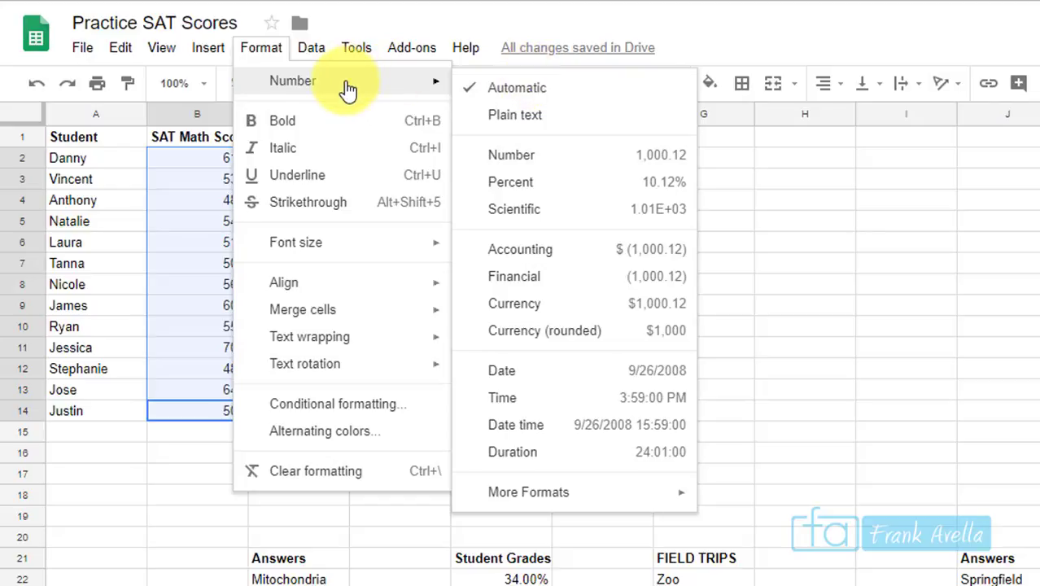
{"action": "left_click", "coordinate": [529, 96]}
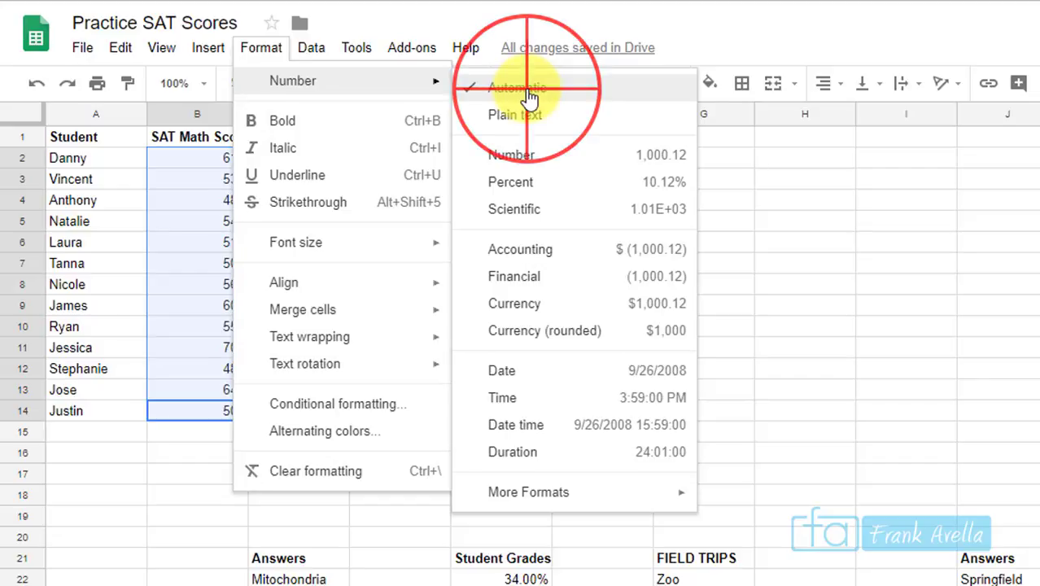
Format the student names in A2:A14 as plain text
{"action": "left_click", "coordinate": [111, 417]}
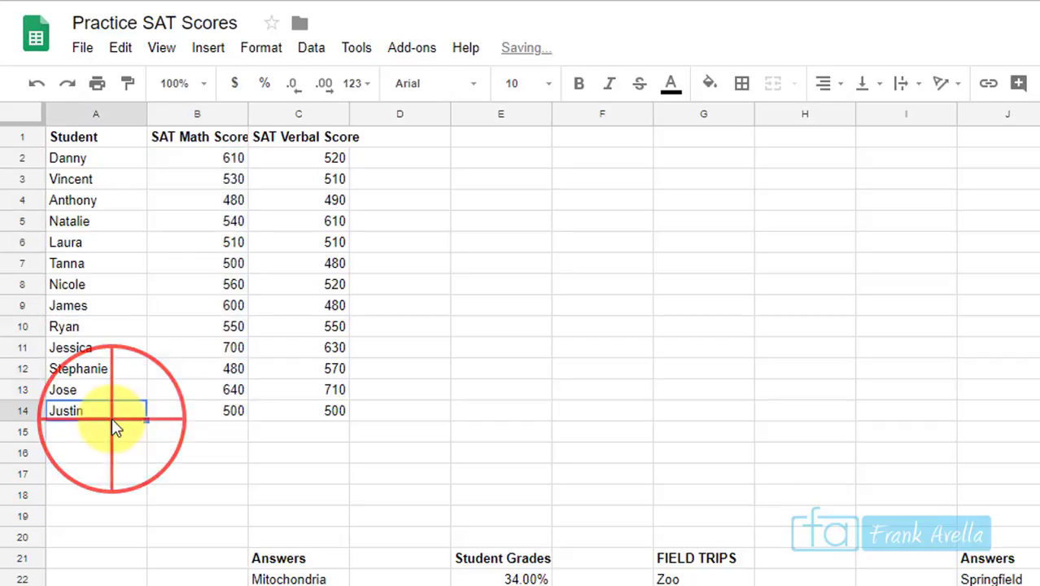
{"action": "left_click_drag", "start_coordinate": [93, 247], "coordinate": [90, 161]}
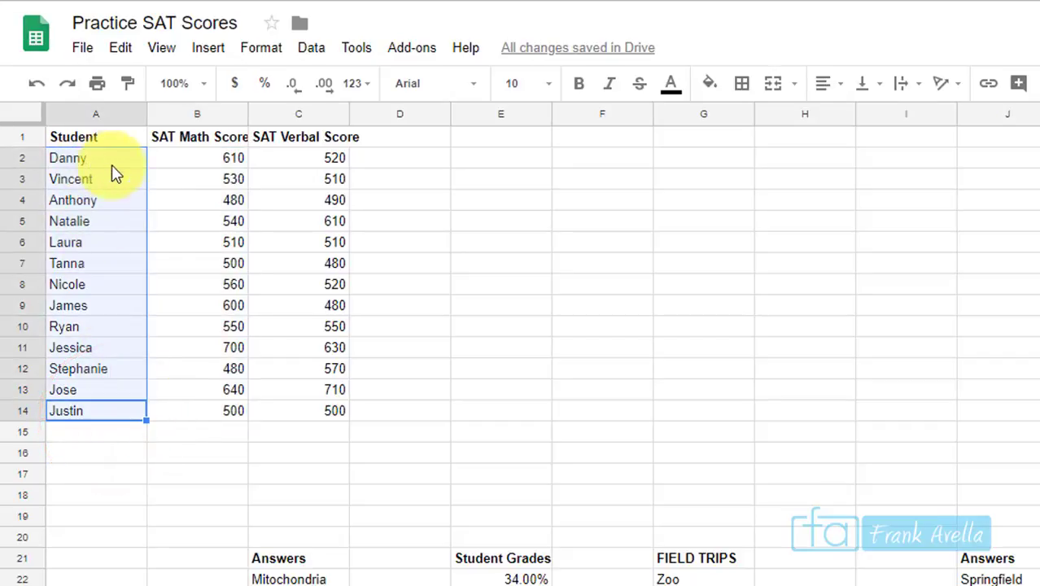
{"action": "left_click", "coordinate": [265, 49]}
{"action": "mouse_move", "coordinate": [316, 97]}
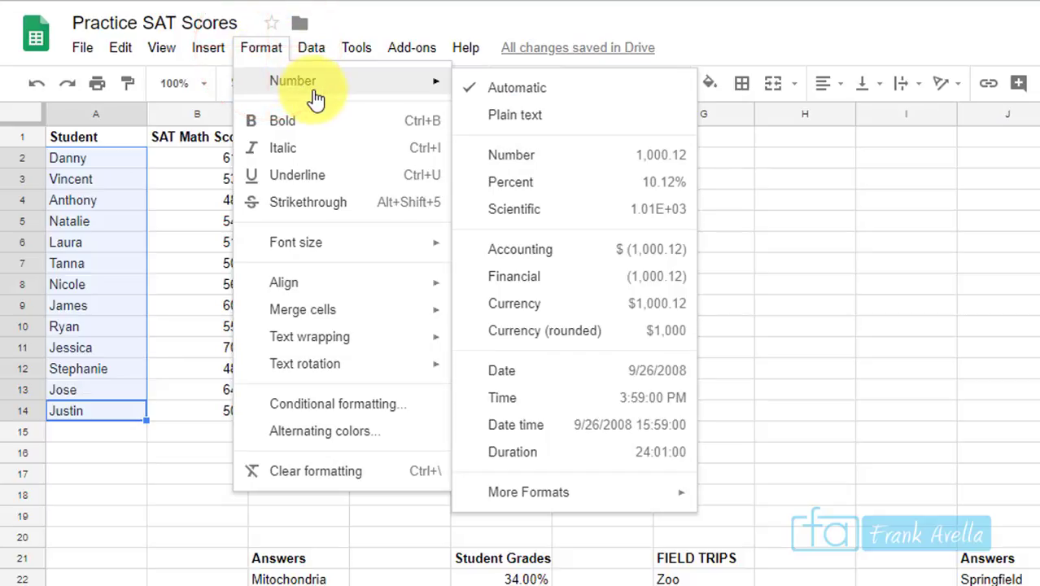
{"action": "left_click", "coordinate": [529, 122]}
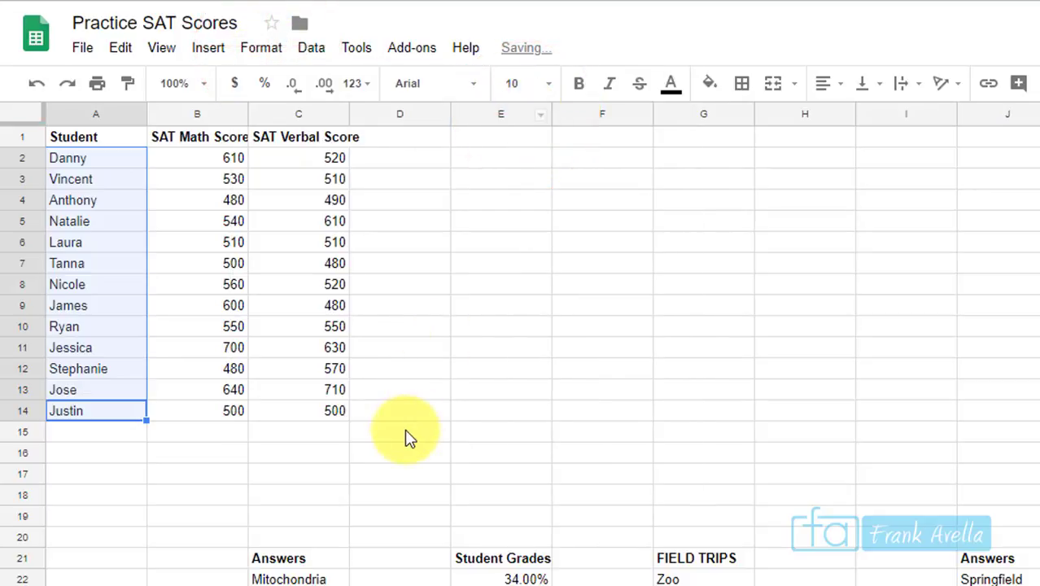
{"action": "left_click", "coordinate": [405, 438]}
{"action": "left_click", "coordinate": [83, 377]}
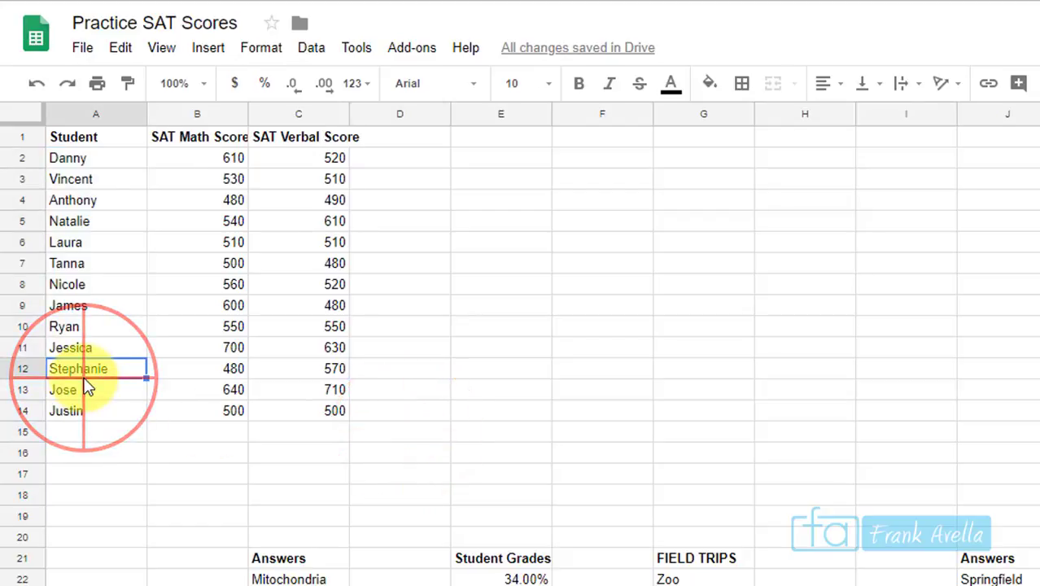
{"action": "left_click", "coordinate": [275, 50]}
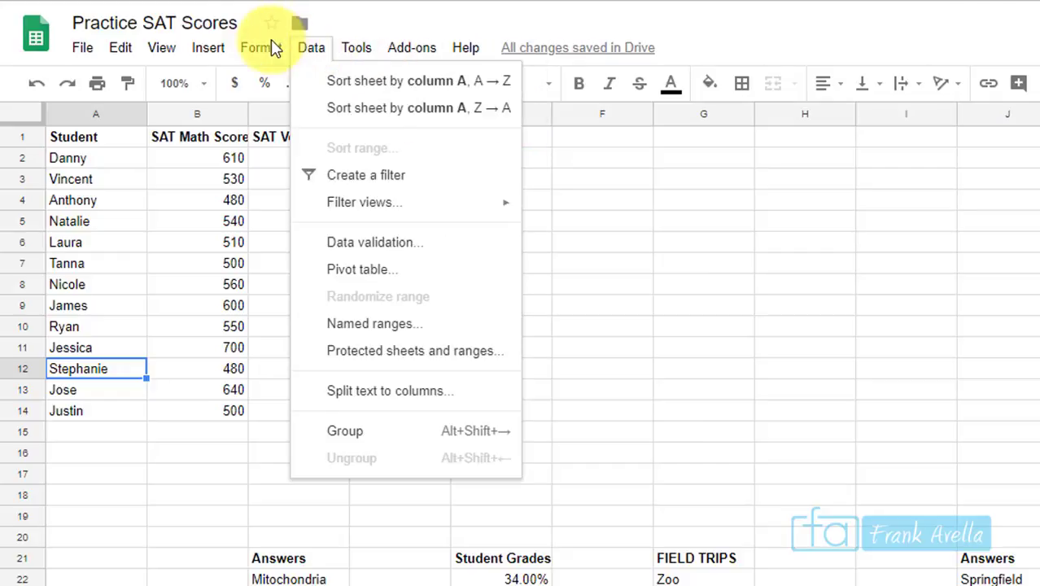
{"action": "mouse_move", "coordinate": [262, 46]}
{"action": "mouse_move", "coordinate": [304, 86]}
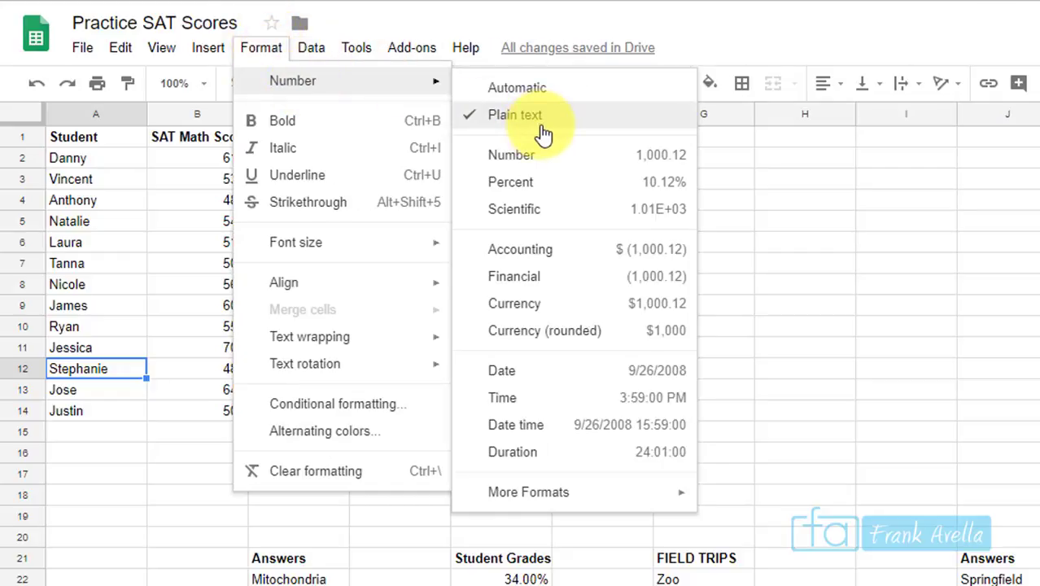
{"action": "left_click", "coordinate": [806, 224]}
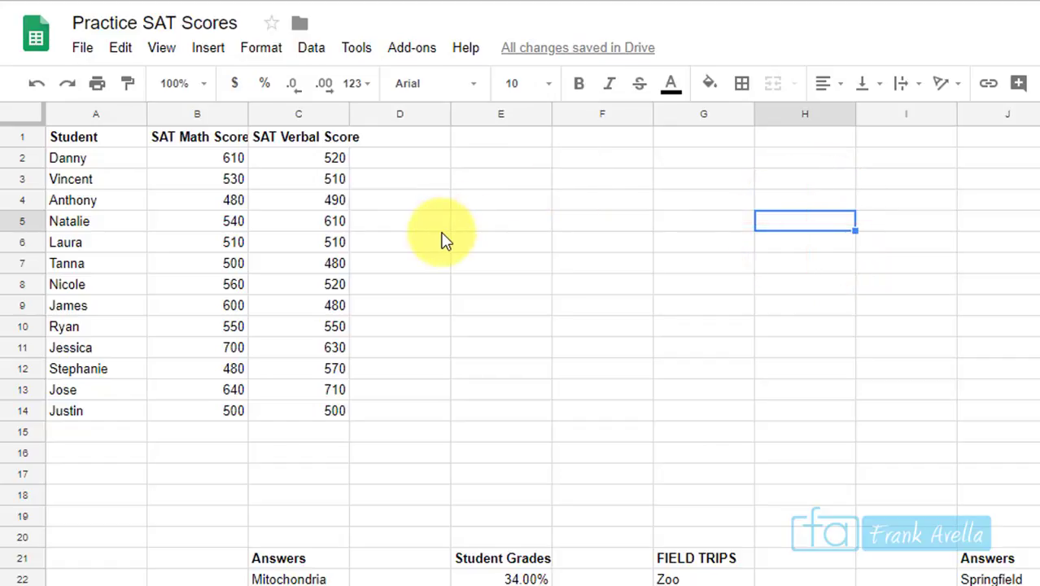
Apply the Percent number format to the empty cells E2:E14
{"action": "left_click", "coordinate": [518, 158]}
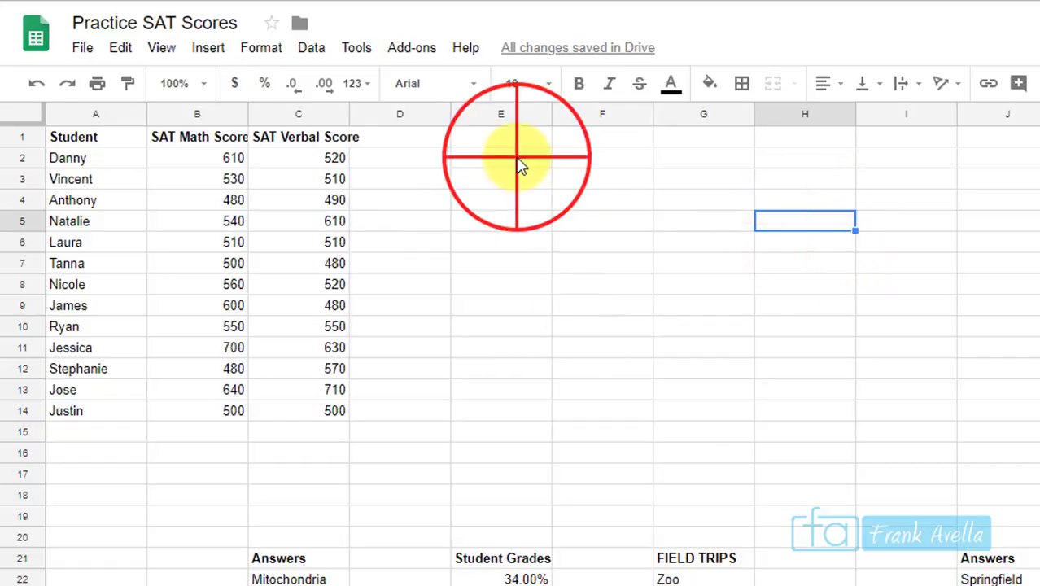
{"action": "left_click_drag", "start_coordinate": [521, 163], "coordinate": [527, 429]}
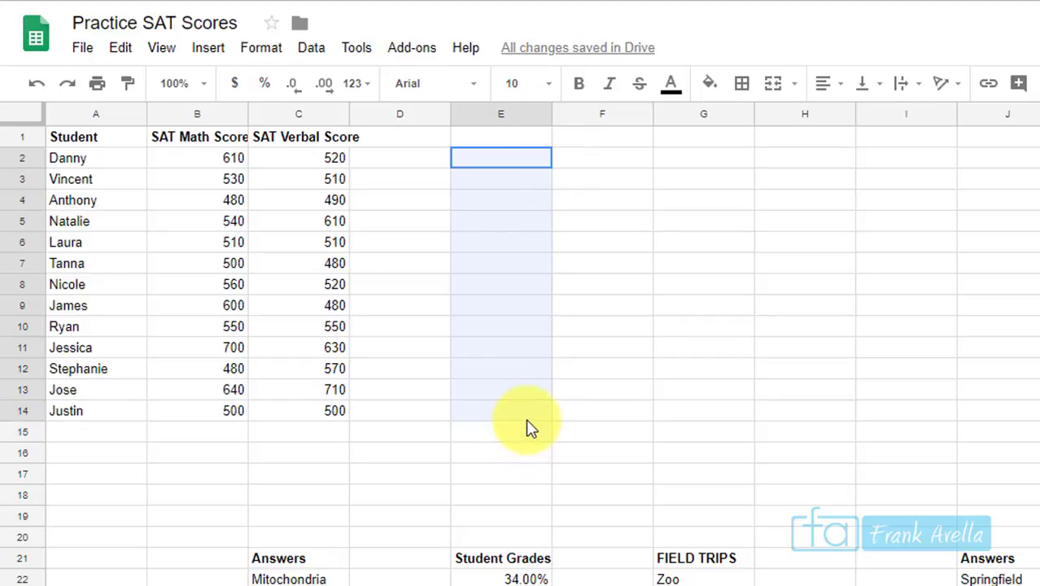
{"action": "left_click", "coordinate": [269, 47]}
{"action": "left_click", "coordinate": [305, 85]}
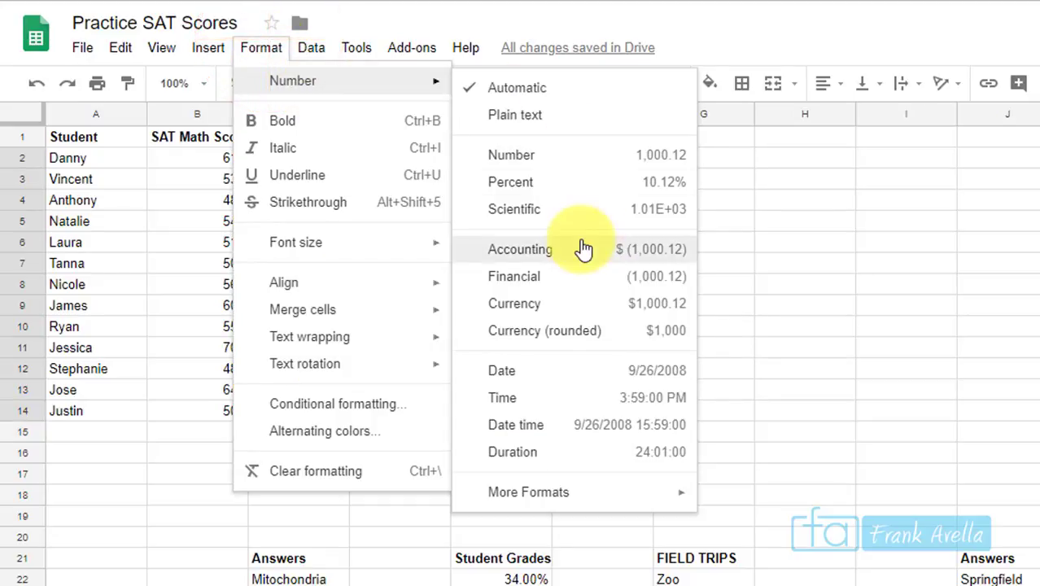
{"action": "left_click", "coordinate": [536, 192]}
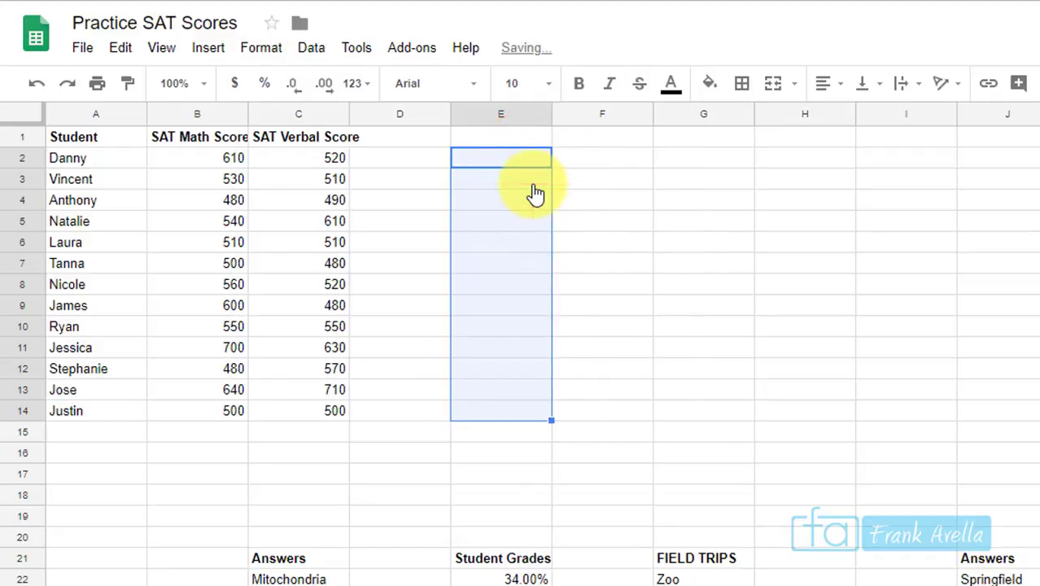
Enter the percentages 31, 34, 65, 100 and 2222222 in cells E2 through E6
{"action": "type", "text": "31"}
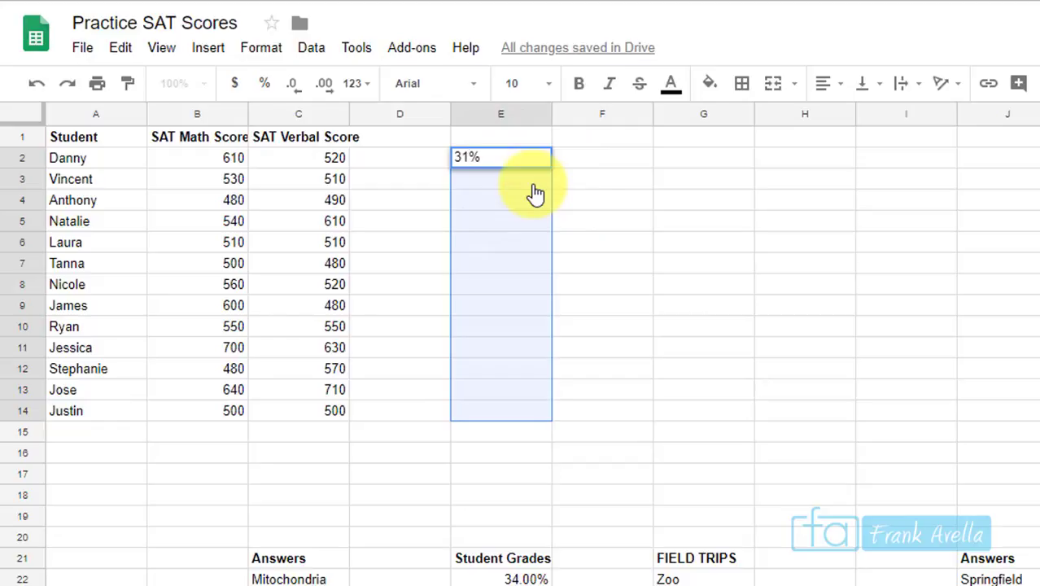
{"action": "left_click", "coordinate": [536, 192]}
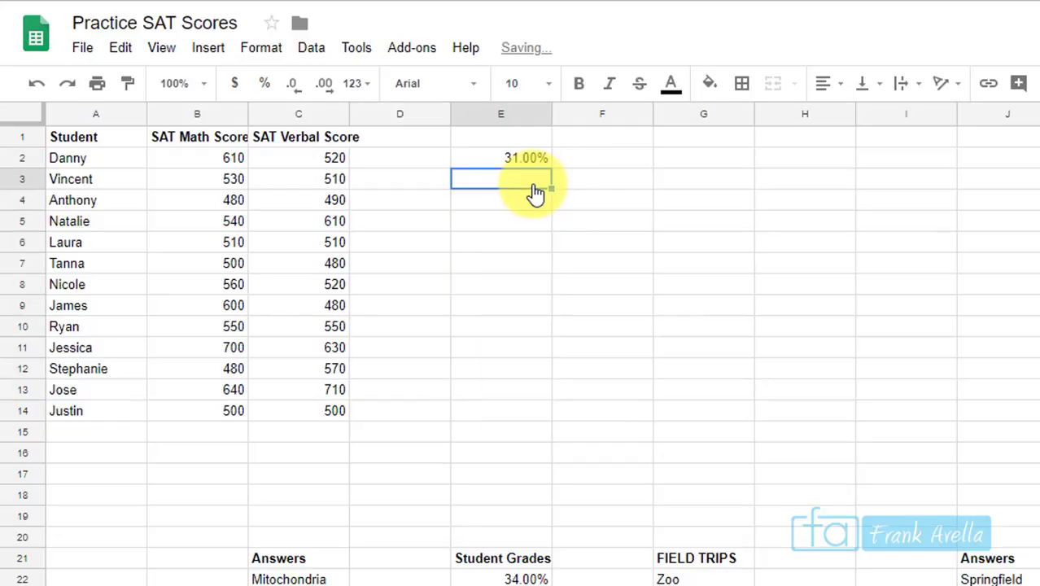
{"action": "type", "text": "34"}
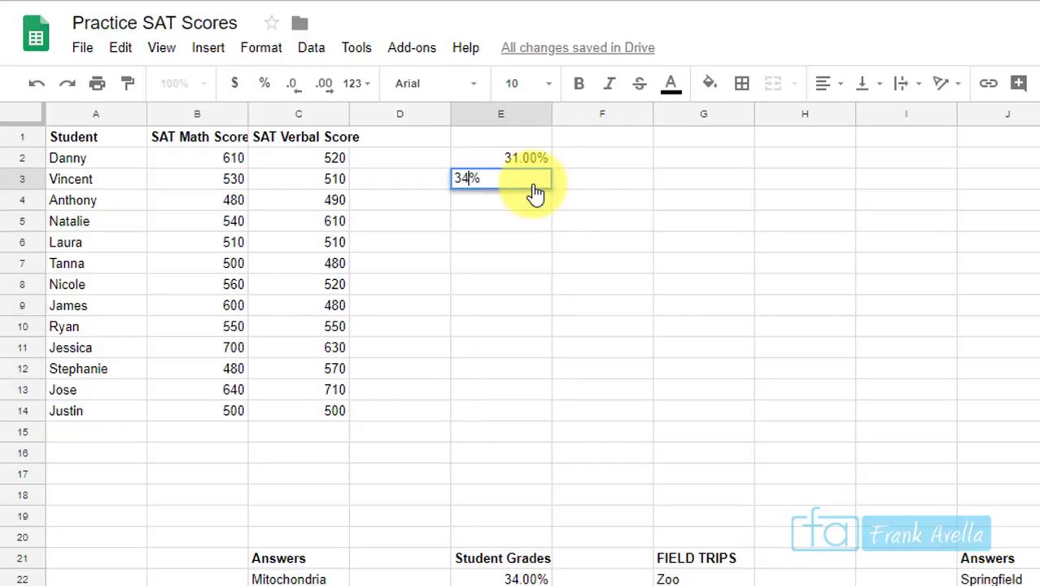
{"action": "key", "text": "Return"}
{"action": "type", "text": "65"}
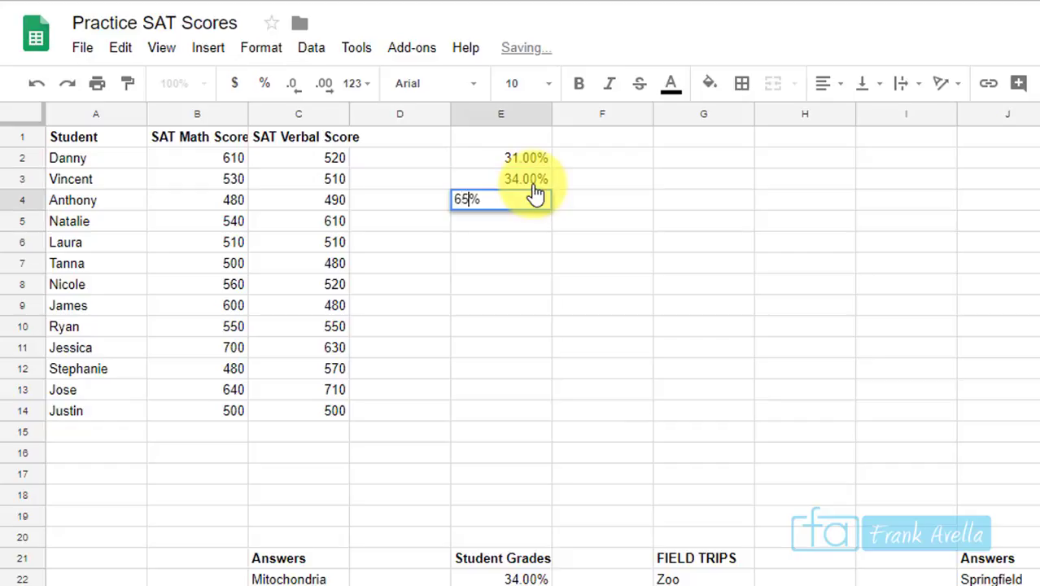
{"action": "key", "text": "Return"}
{"action": "type", "text": "100"}
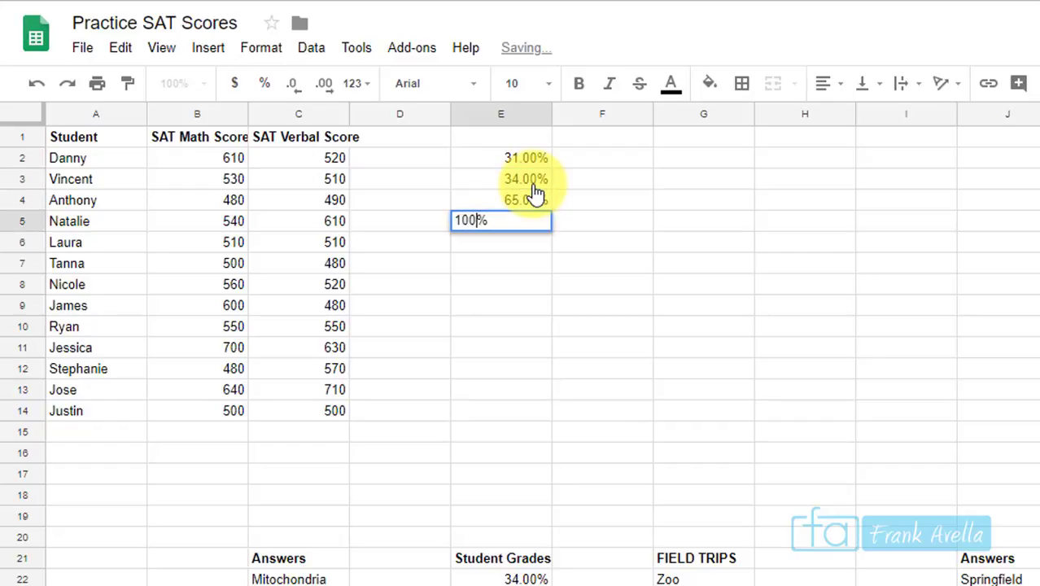
{"action": "key", "text": "Return"}
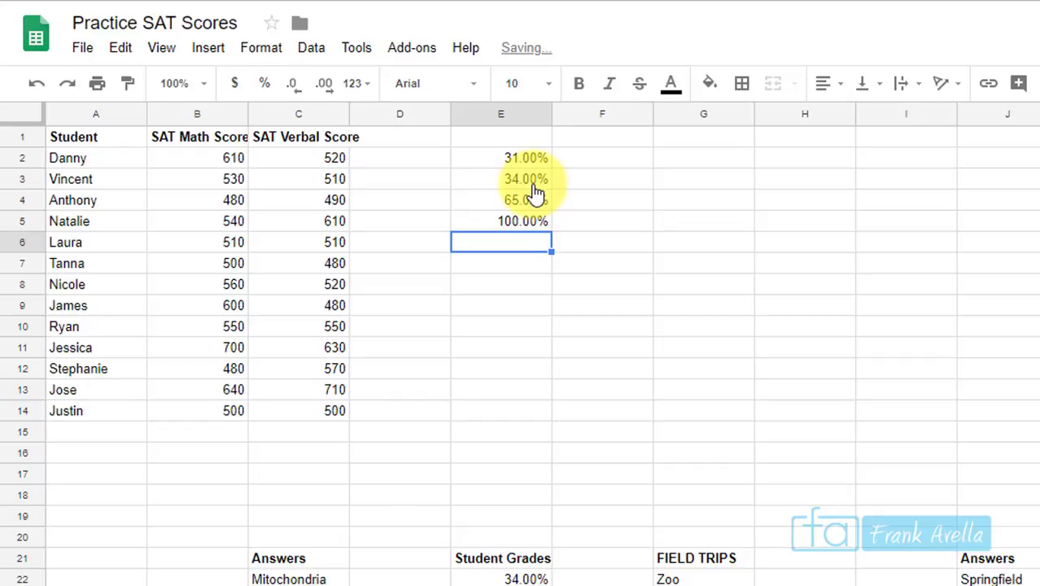
{"action": "type", "text": "2222222"}
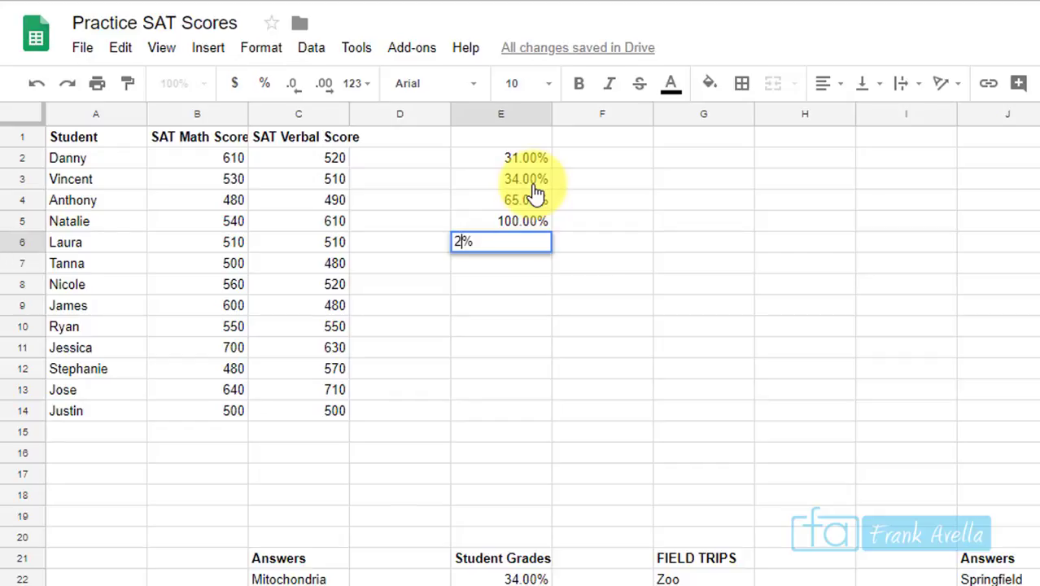
{"action": "key", "text": "Return"}
{"action": "left_click", "coordinate": [529, 247]}
{"action": "left_click", "coordinate": [452, 370]}
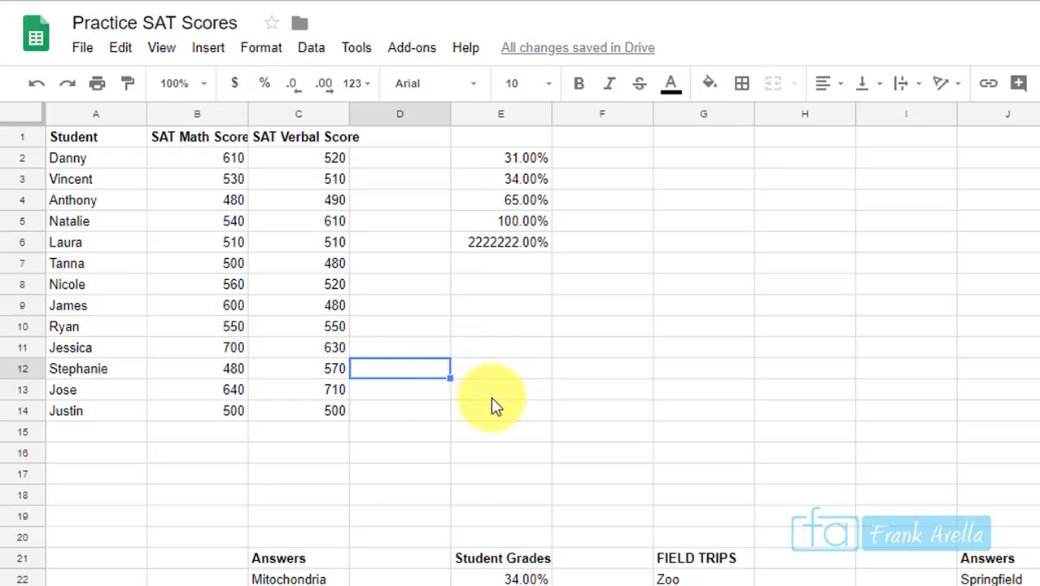
Try sorting only the SAT verbal scores range C2:C14 by column C, A → Z, and undo the sort
{"action": "left_click", "coordinate": [328, 166]}
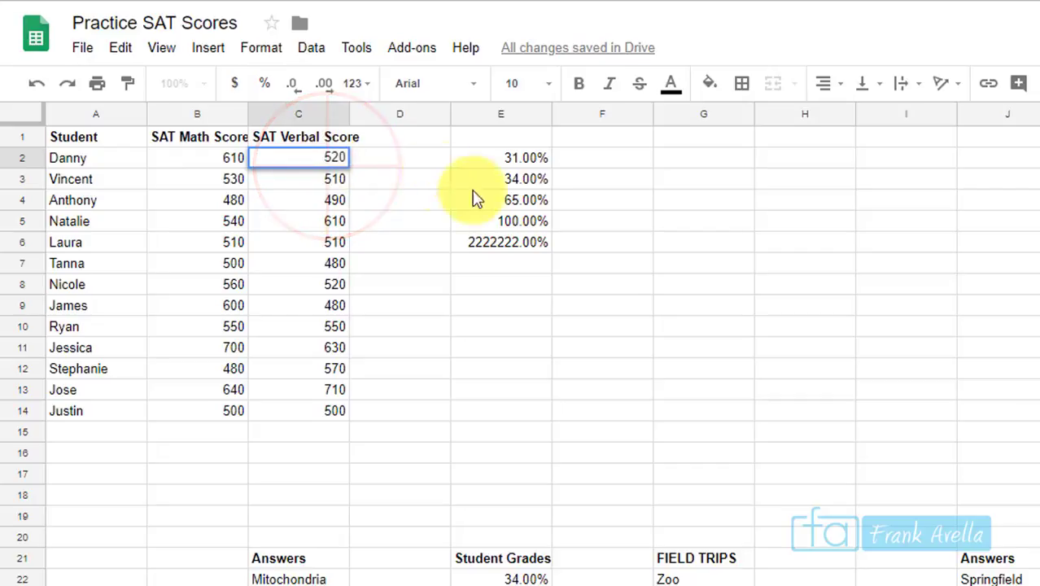
{"action": "left_click", "coordinate": [314, 153]}
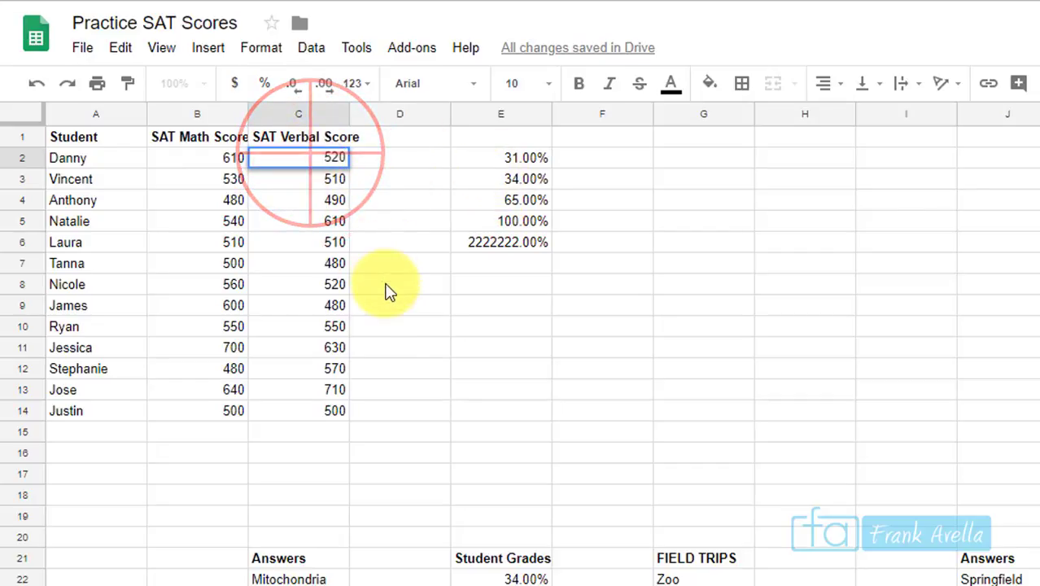
{"action": "left_click_drag", "start_coordinate": [310, 411], "coordinate": [317, 159]}
{"action": "left_click", "coordinate": [318, 51]}
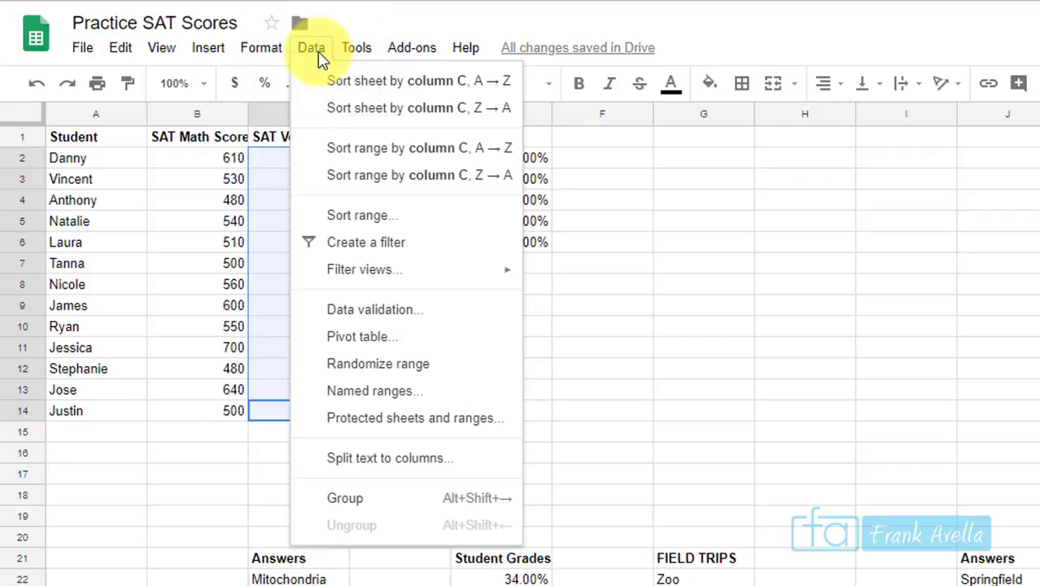
{"action": "left_click", "coordinate": [398, 154]}
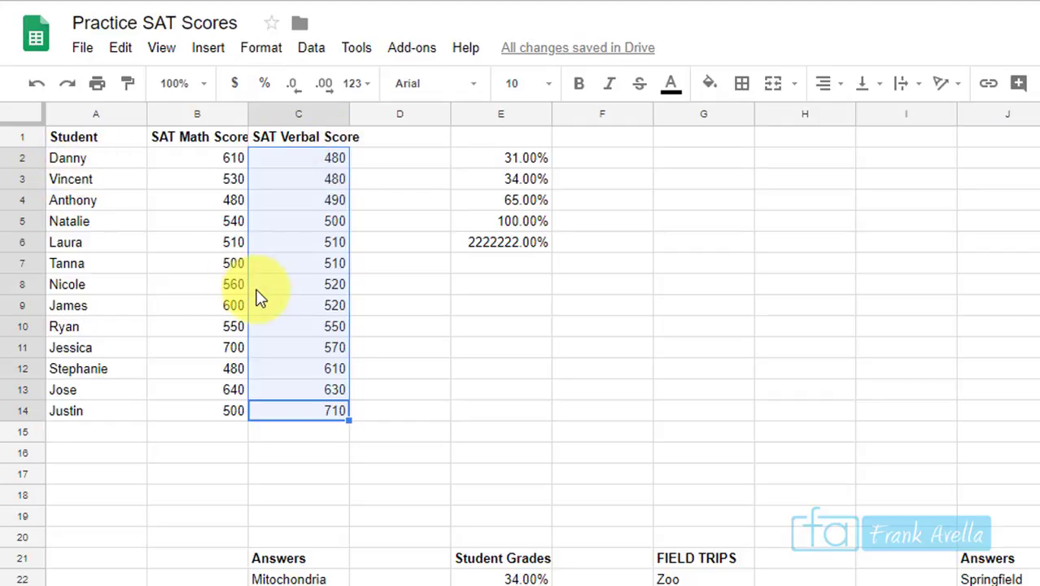
{"action": "key", "text": "ctrl+z"}
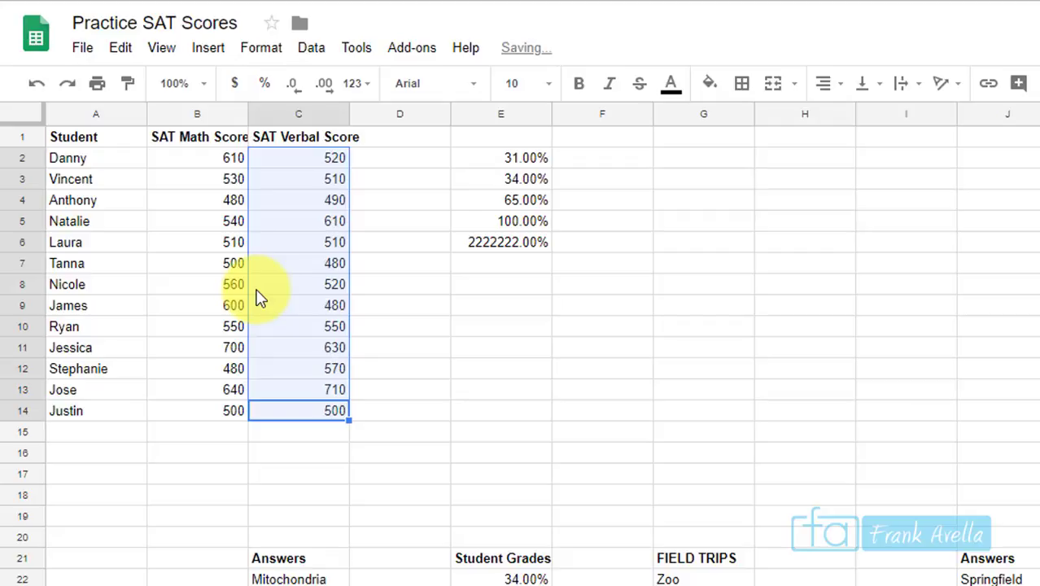
{"action": "left_click", "coordinate": [440, 312]}
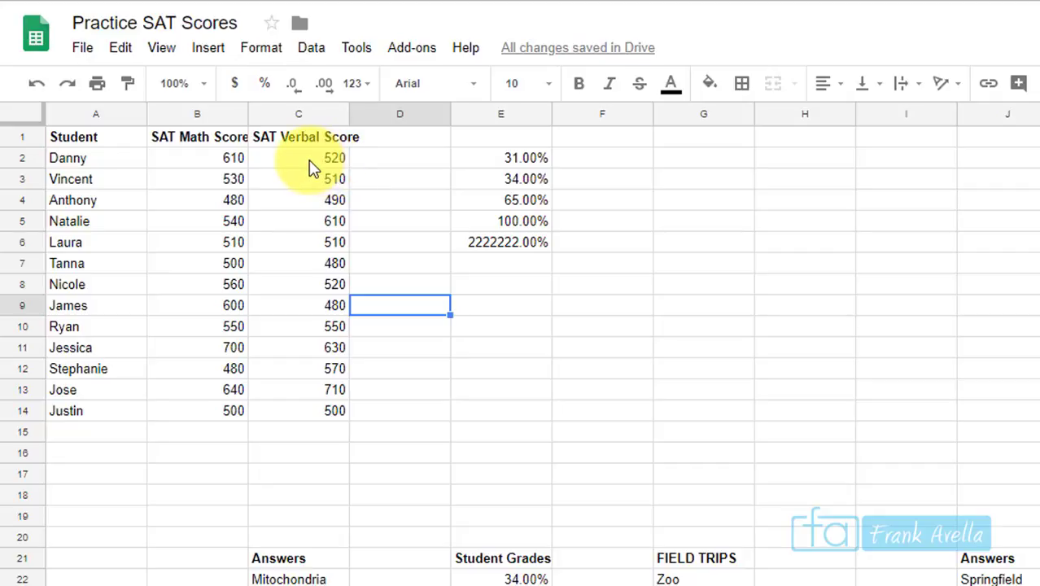
Sort the whole sheet by column C, the SAT verbal scores, A → Z
{"action": "left_click_drag", "start_coordinate": [310, 168], "coordinate": [332, 416]}
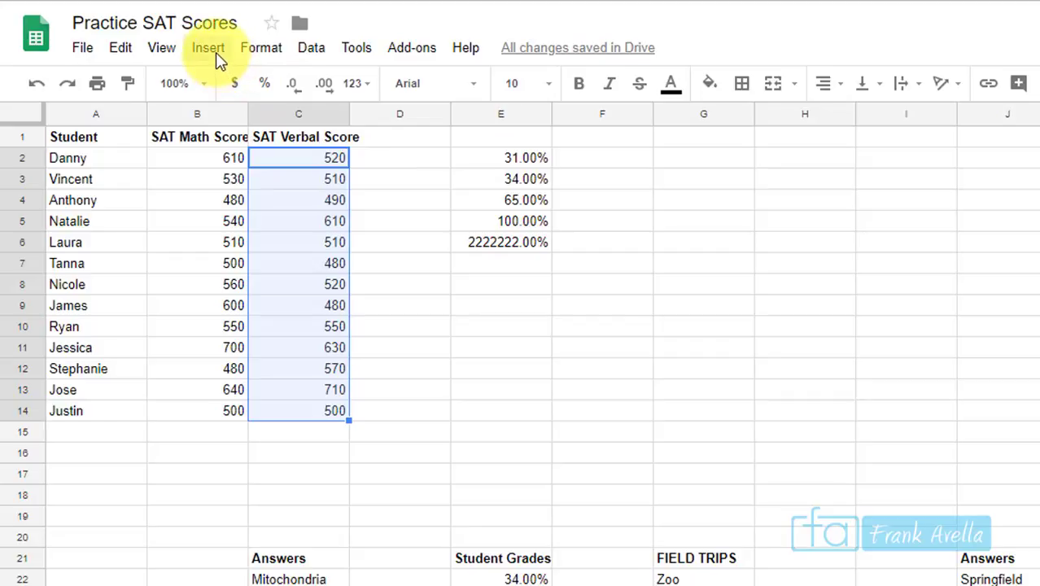
{"action": "left_click", "coordinate": [313, 52]}
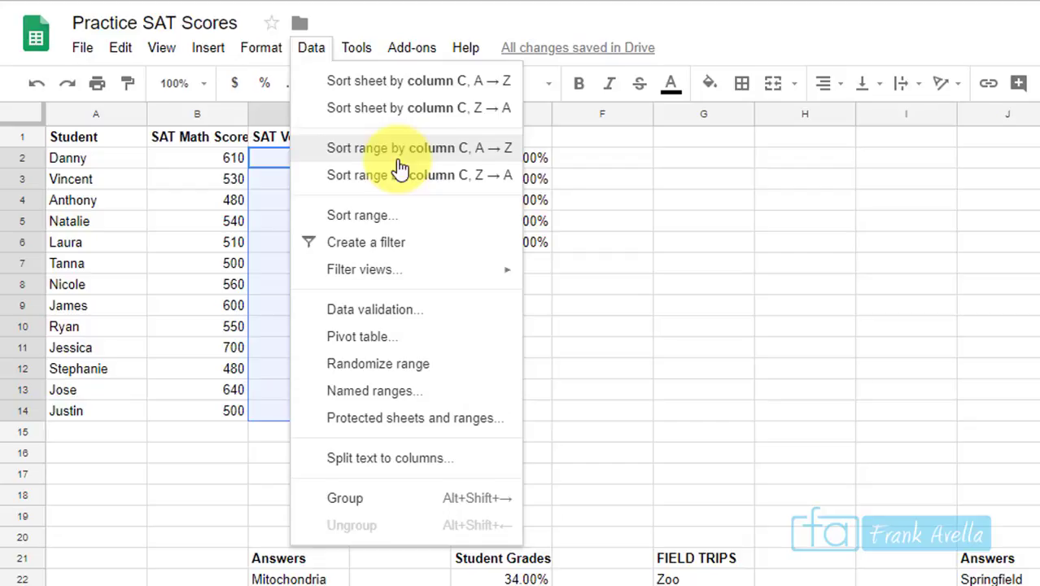
{"action": "left_click", "coordinate": [423, 81]}
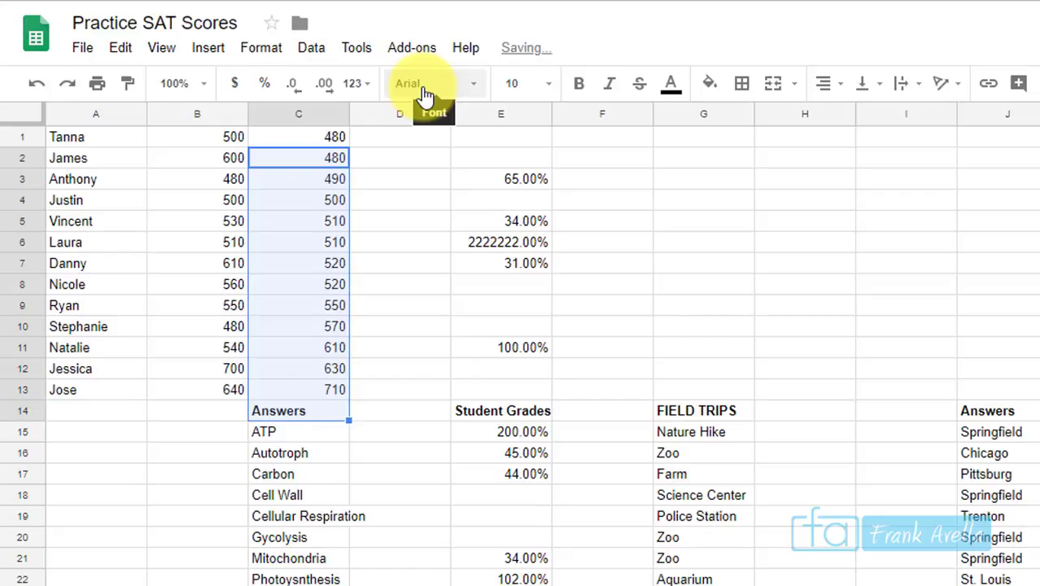
Check in the sorted rows whether the student names, verbal scores and column E percentages moved together
{"action": "left_click", "coordinate": [330, 138]}
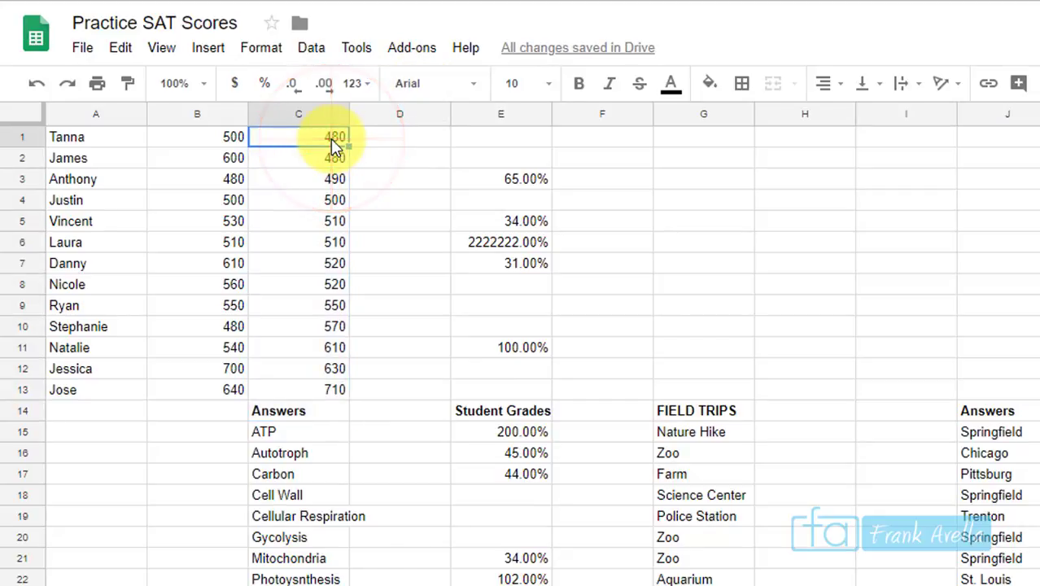
{"action": "left_click", "coordinate": [78, 139]}
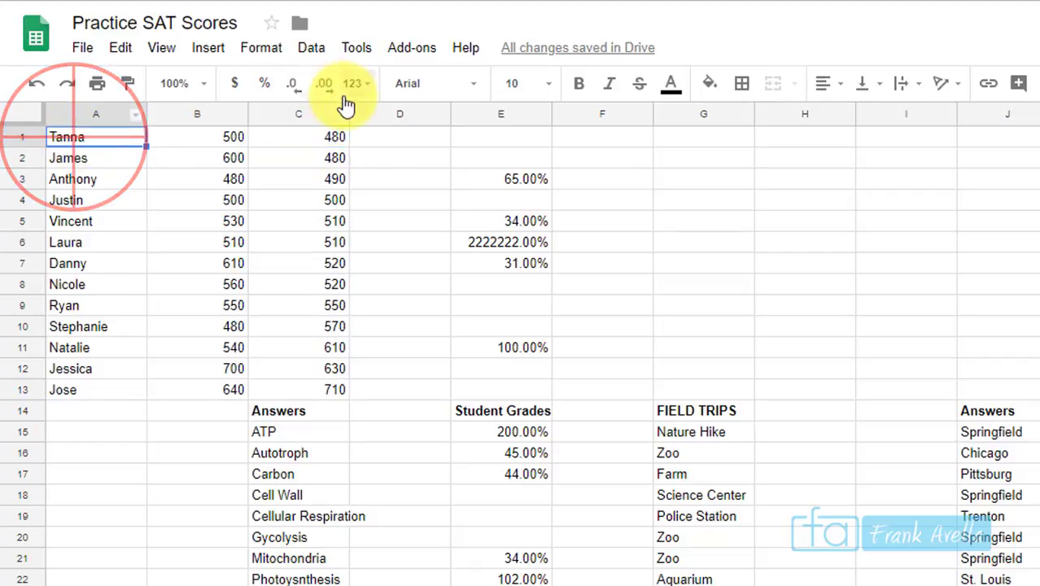
{"action": "left_click", "coordinate": [324, 137]}
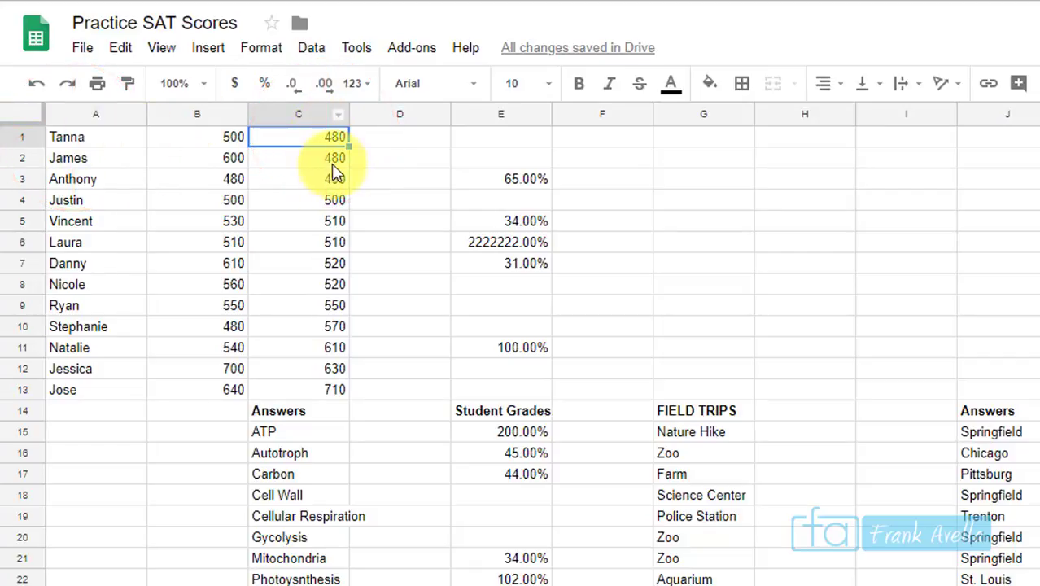
{"action": "left_click", "coordinate": [331, 162]}
{"action": "left_click", "coordinate": [80, 162]}
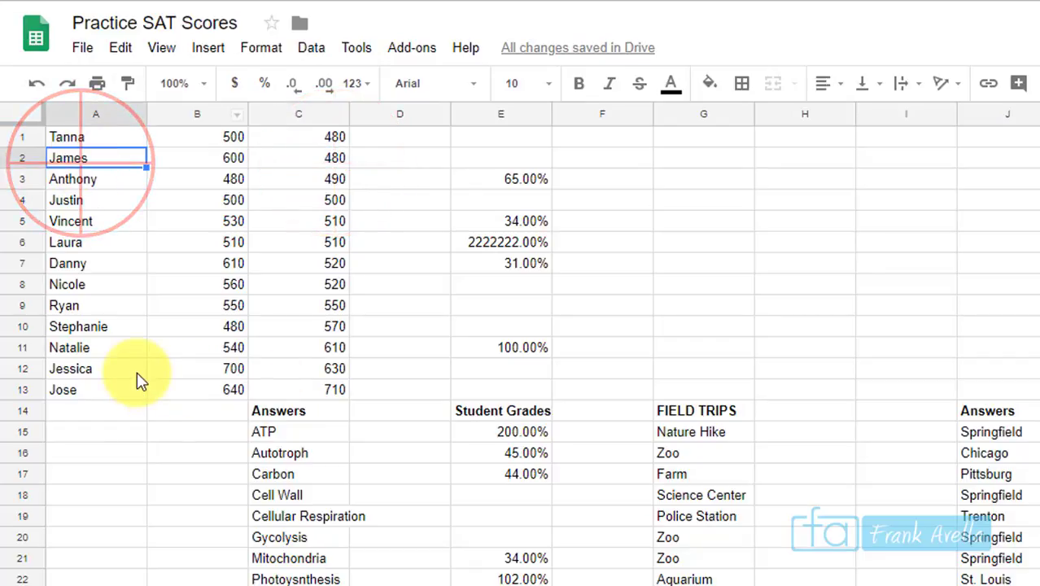
{"action": "left_click", "coordinate": [97, 396]}
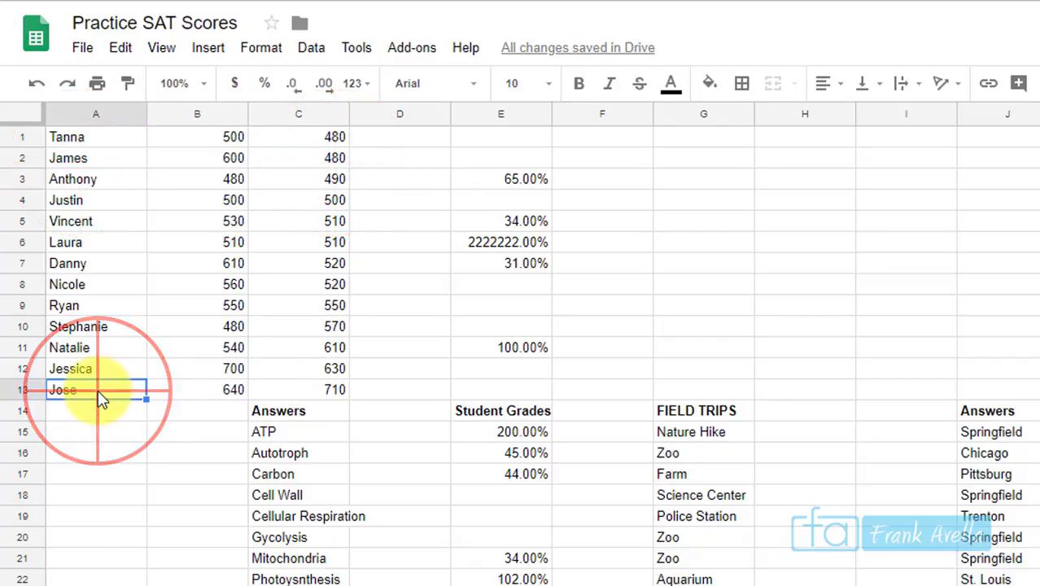
{"action": "left_click", "coordinate": [336, 390]}
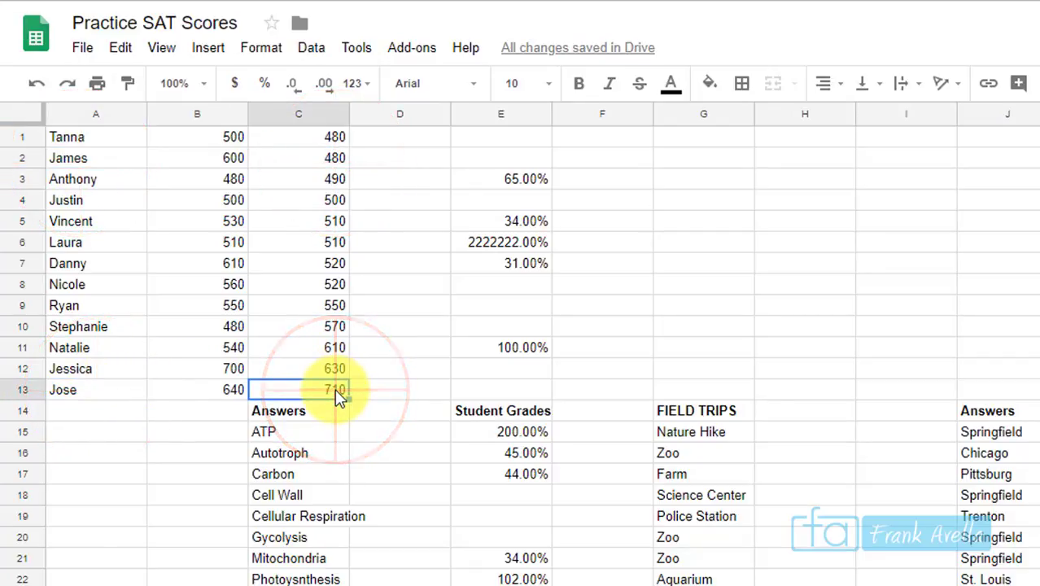
{"action": "left_click", "coordinate": [538, 190]}
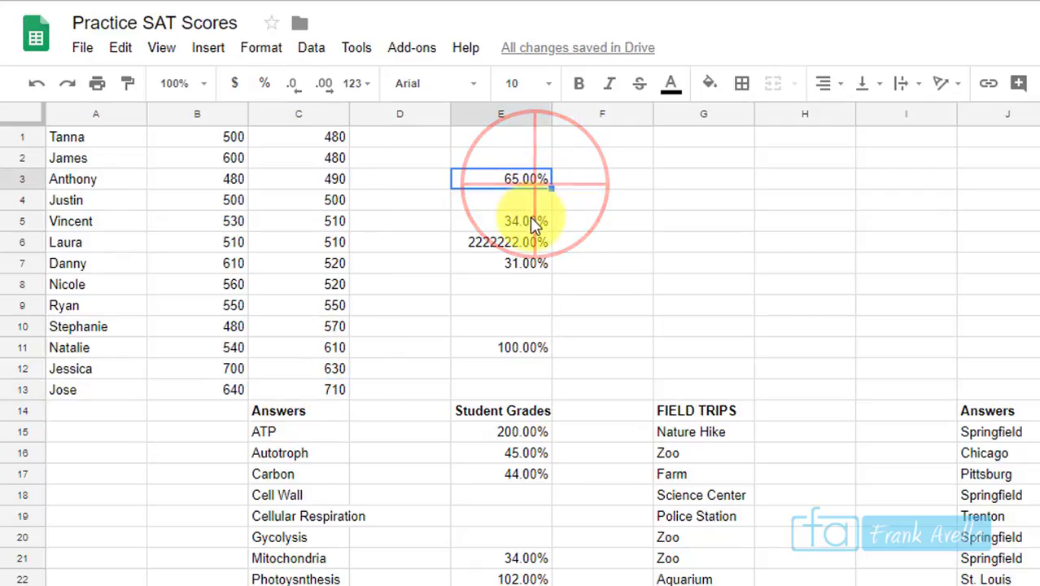
{"action": "left_click", "coordinate": [529, 244]}
{"action": "key", "text": "ctrl+Home"}
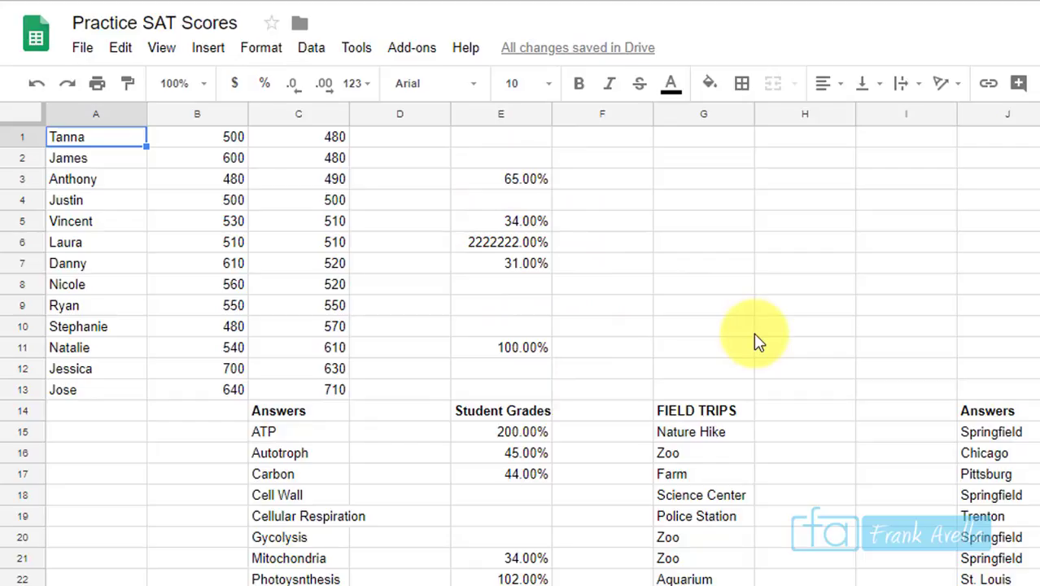
Undo the sheet sort by column C
{"action": "key", "text": "ctrl+z"}
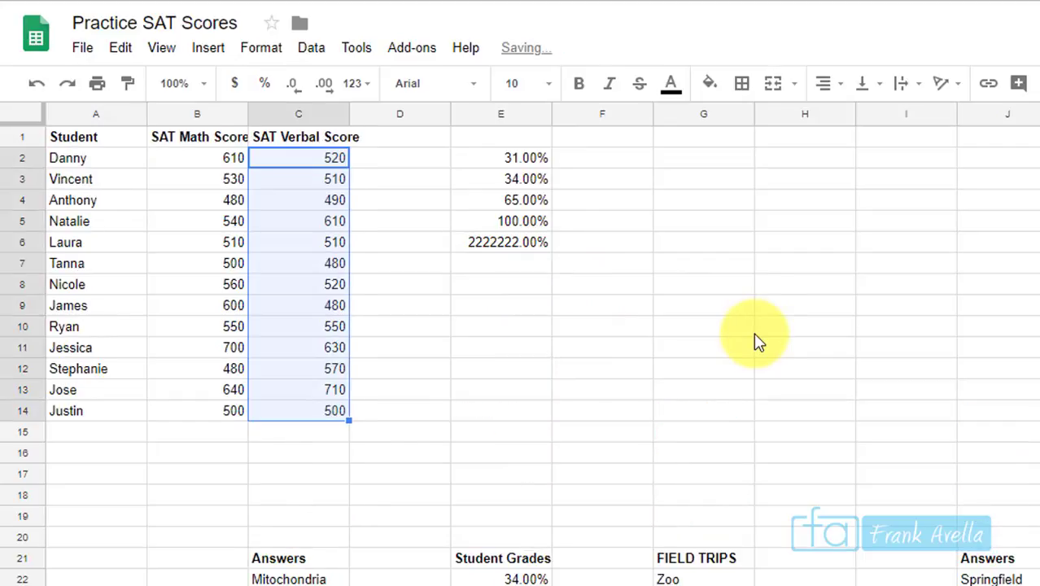
{"action": "left_click", "coordinate": [453, 397]}
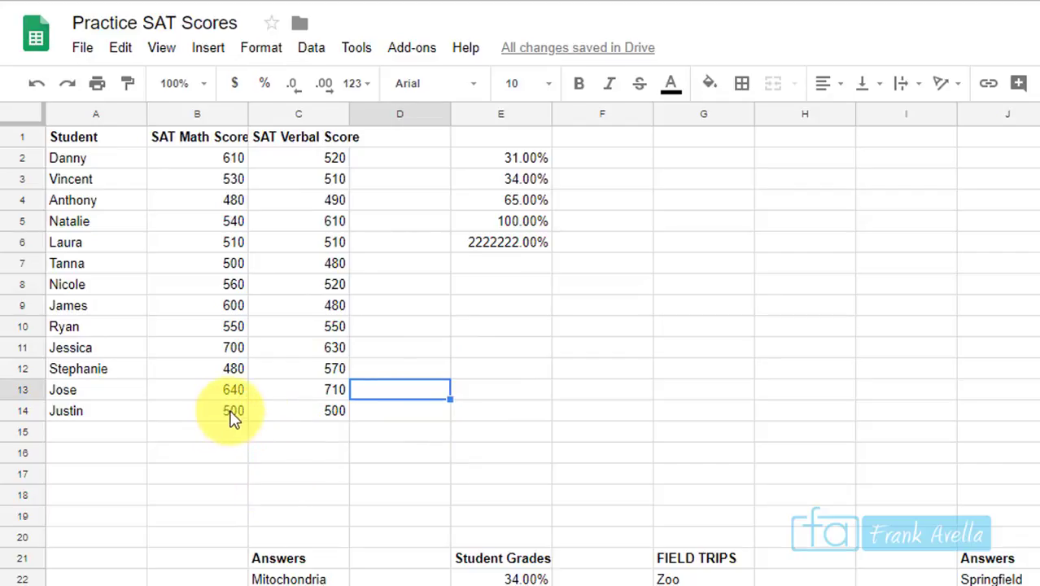
Try sorting the whole sheet by column B, the SAT math scores, Z → A, and undo the sort
{"action": "left_click_drag", "start_coordinate": [232, 416], "coordinate": [226, 158]}
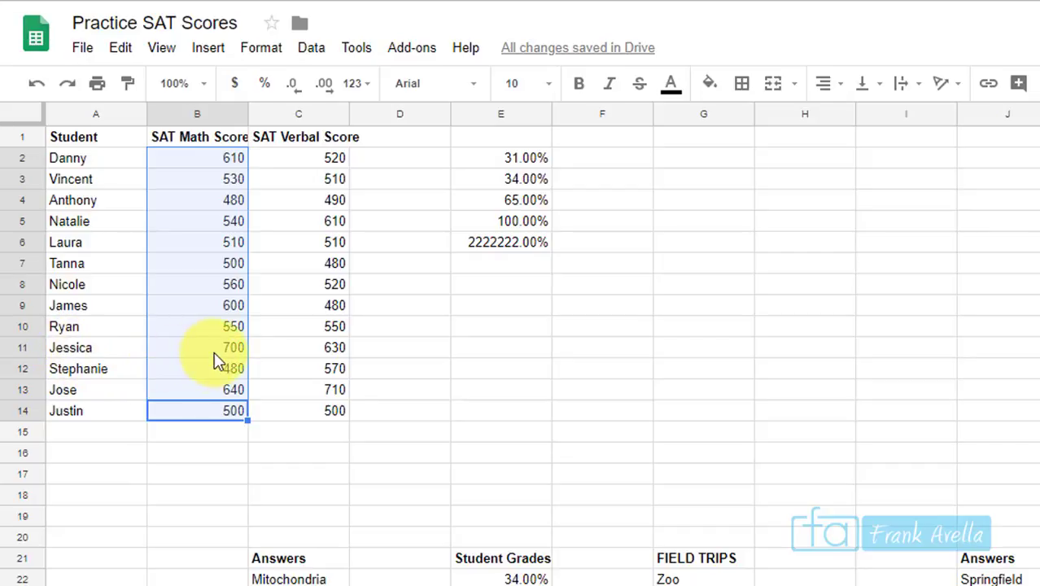
{"action": "left_click", "coordinate": [308, 50]}
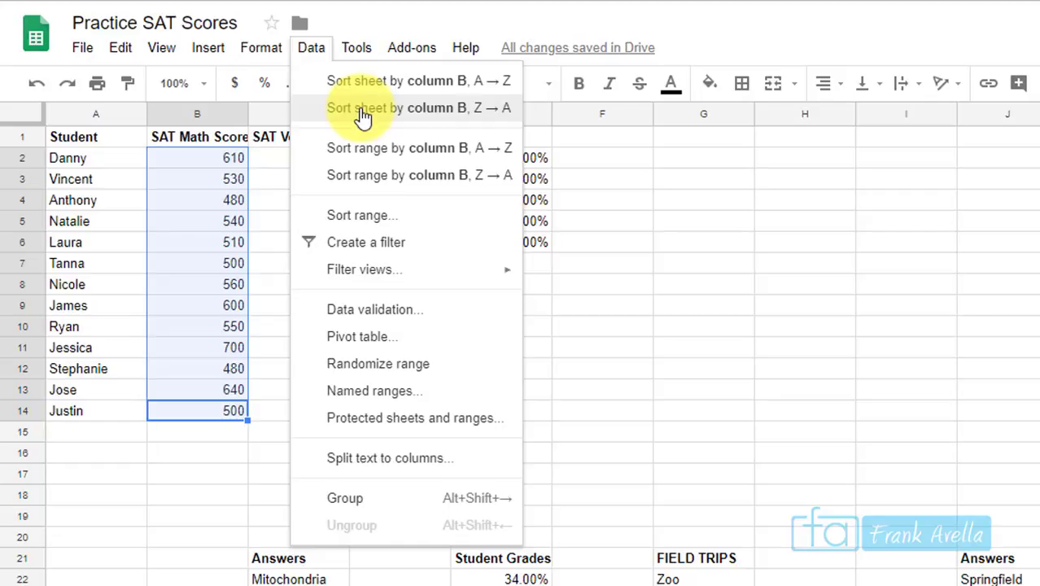
{"action": "left_click", "coordinate": [362, 117]}
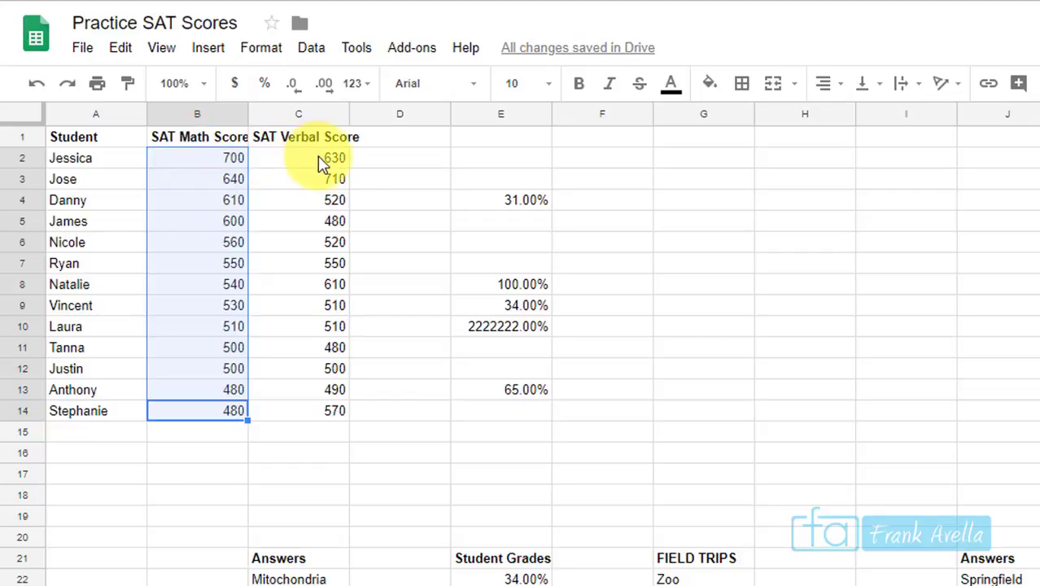
{"action": "key", "text": "ctrl+z"}
{"action": "left_click", "coordinate": [437, 342]}
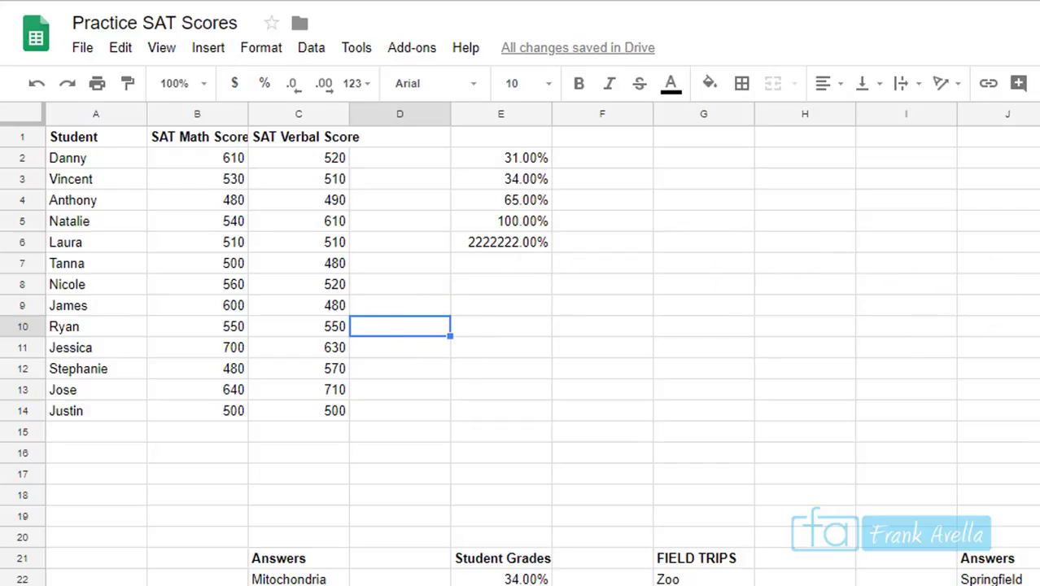
List the unique field trips from G22:G46 with a UNIQUE formula in cell H24
{"action": "scroll", "coordinate": [521, 341], "scroll_direction": "down", "scroll_amount": 7}
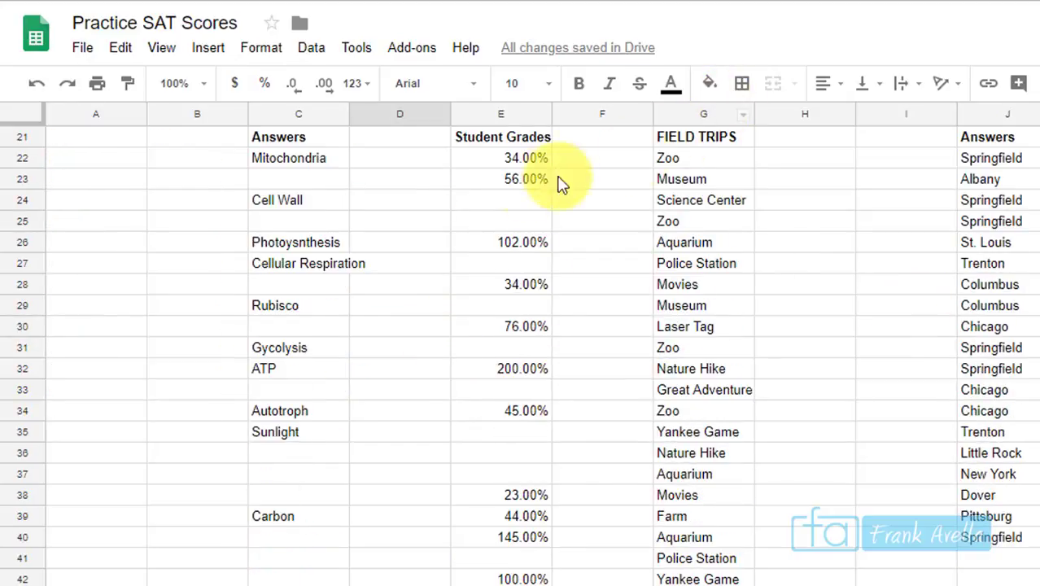
{"action": "left_click", "coordinate": [687, 163]}
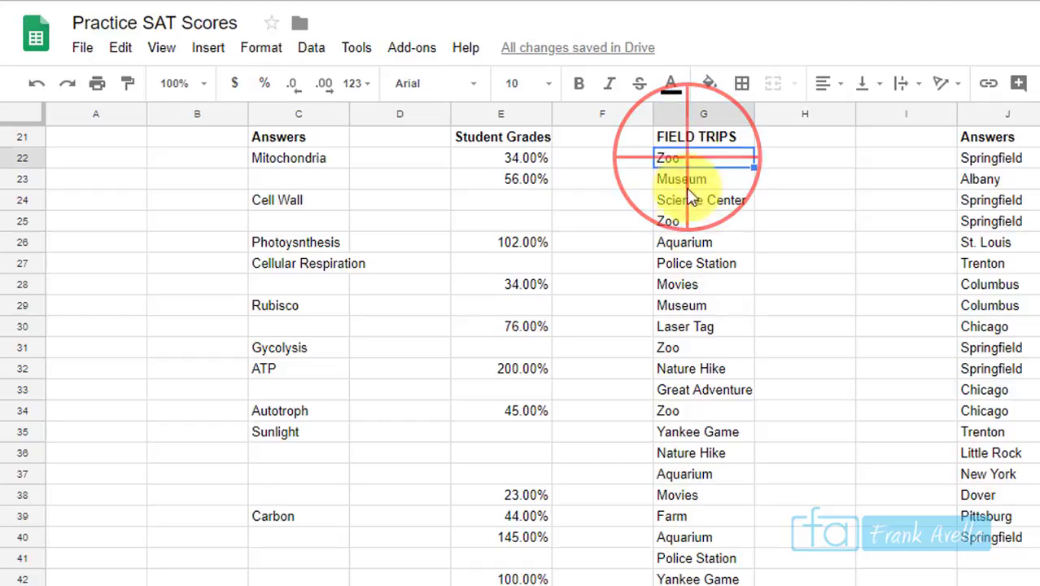
{"action": "left_click", "coordinate": [685, 227]}
{"action": "left_click", "coordinate": [663, 341]}
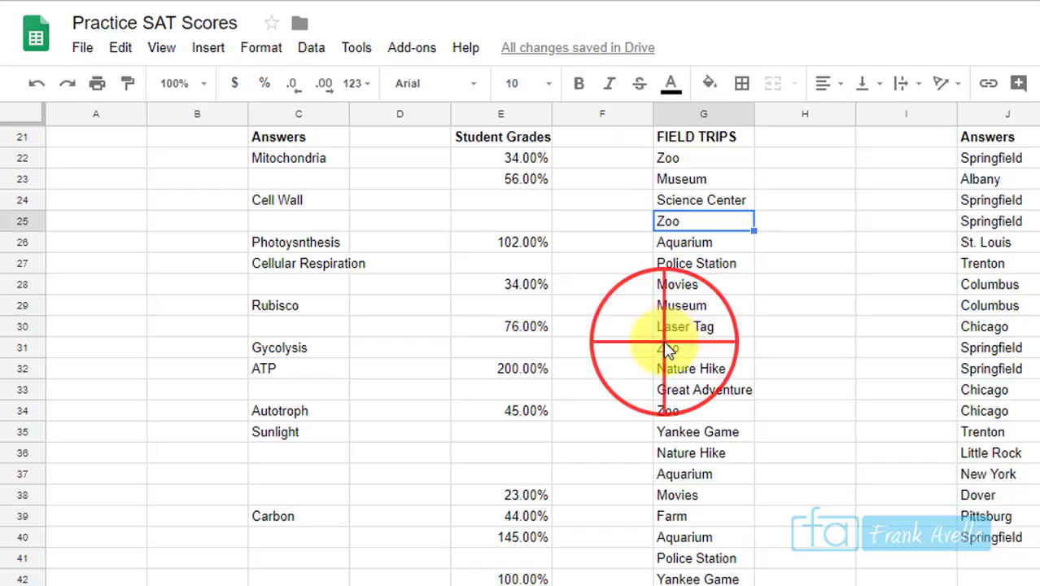
{"action": "left_click", "coordinate": [676, 412]}
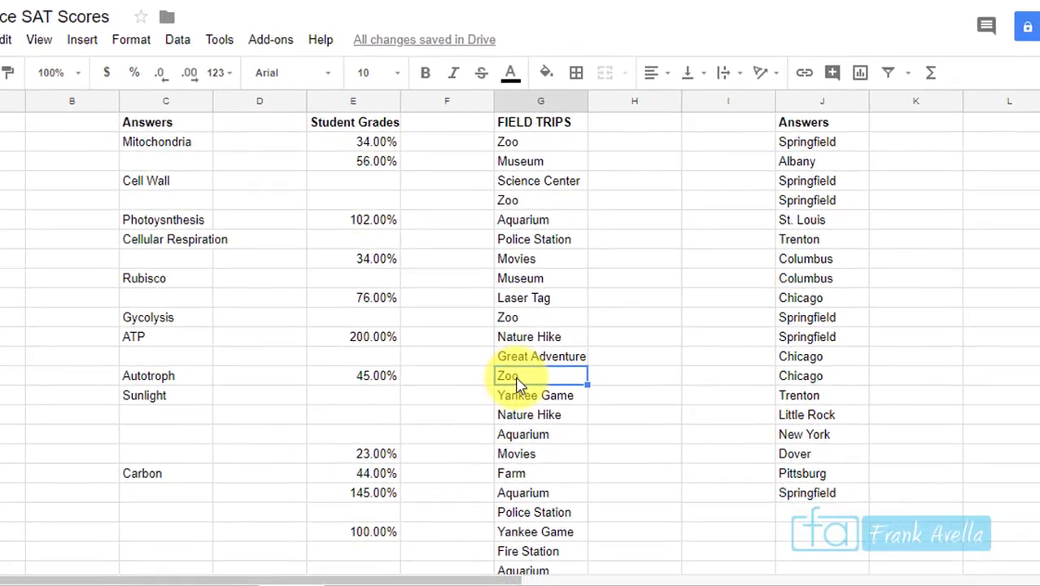
{"action": "left_click", "coordinate": [729, 142]}
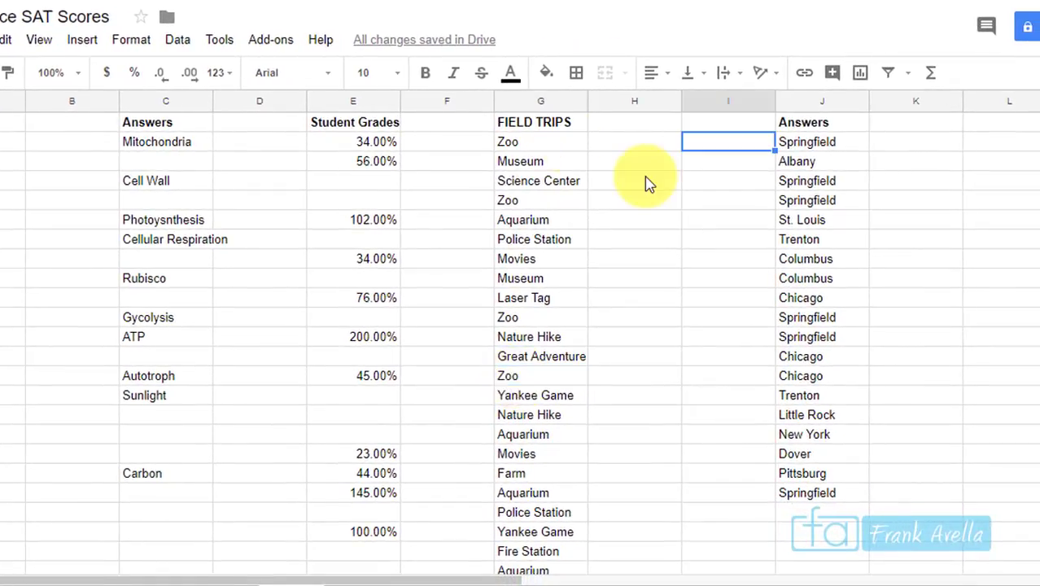
{"action": "left_click", "coordinate": [649, 183]}
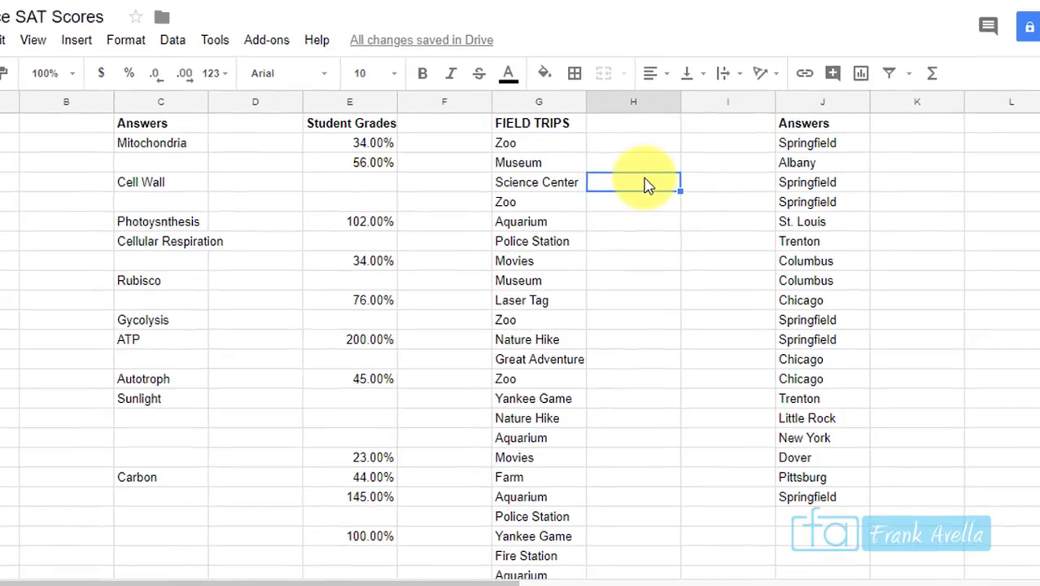
{"action": "type", "text": "=Un"}
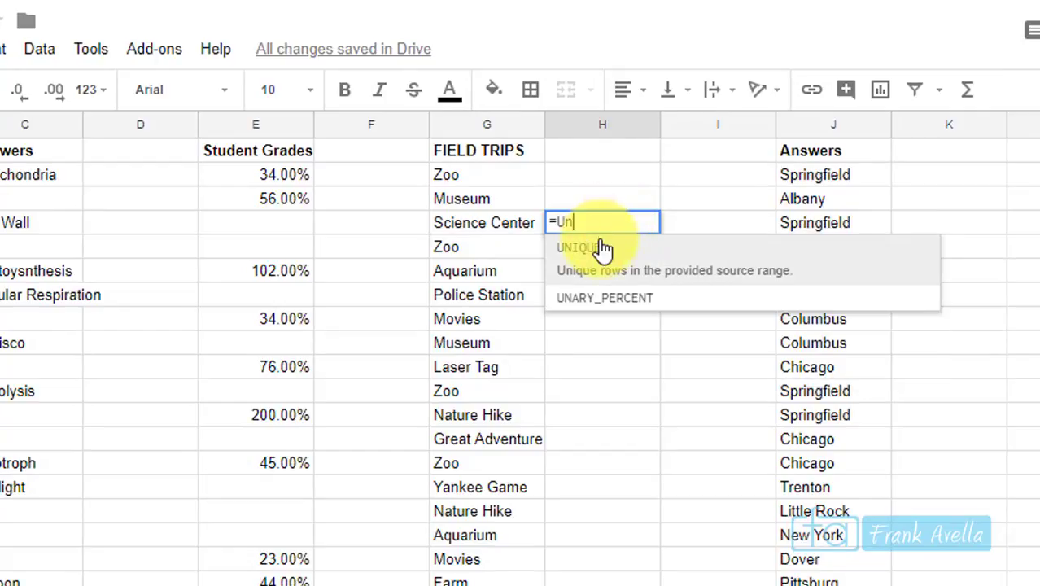
{"action": "left_click", "coordinate": [609, 252]}
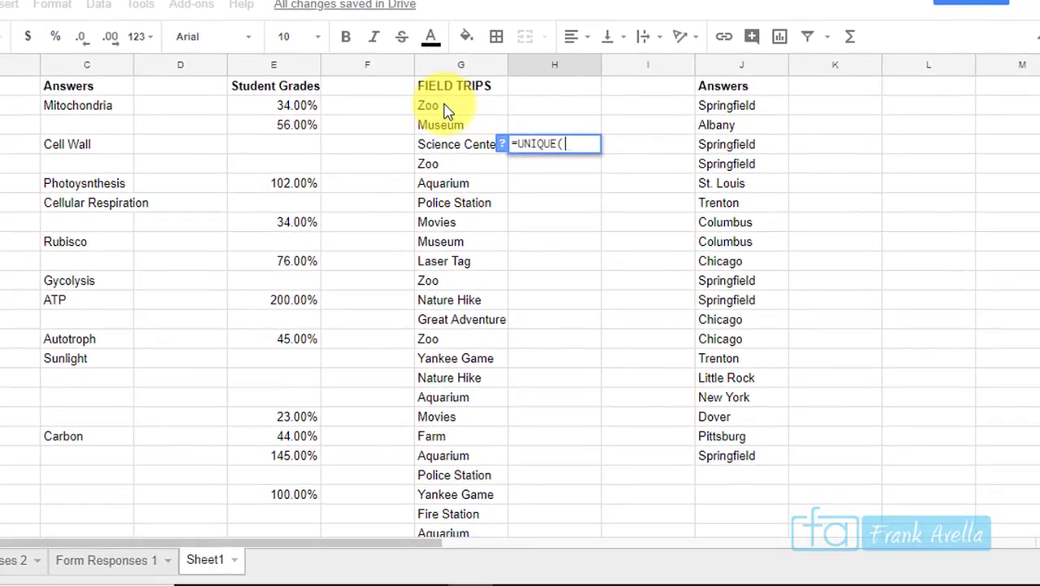
{"action": "left_click_drag", "start_coordinate": [444, 109], "coordinate": [452, 469]}
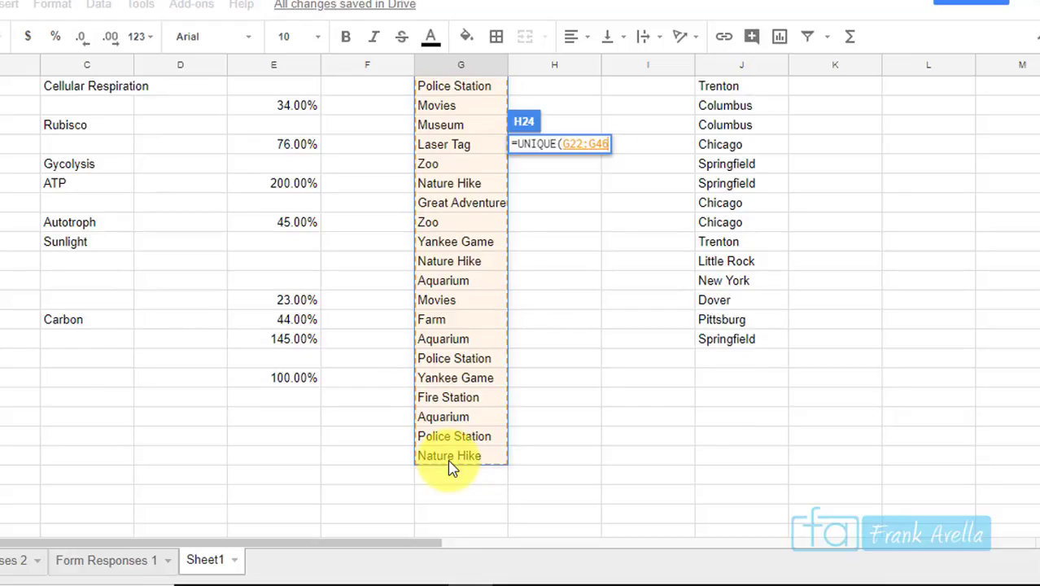
{"action": "key", "text": "Return"}
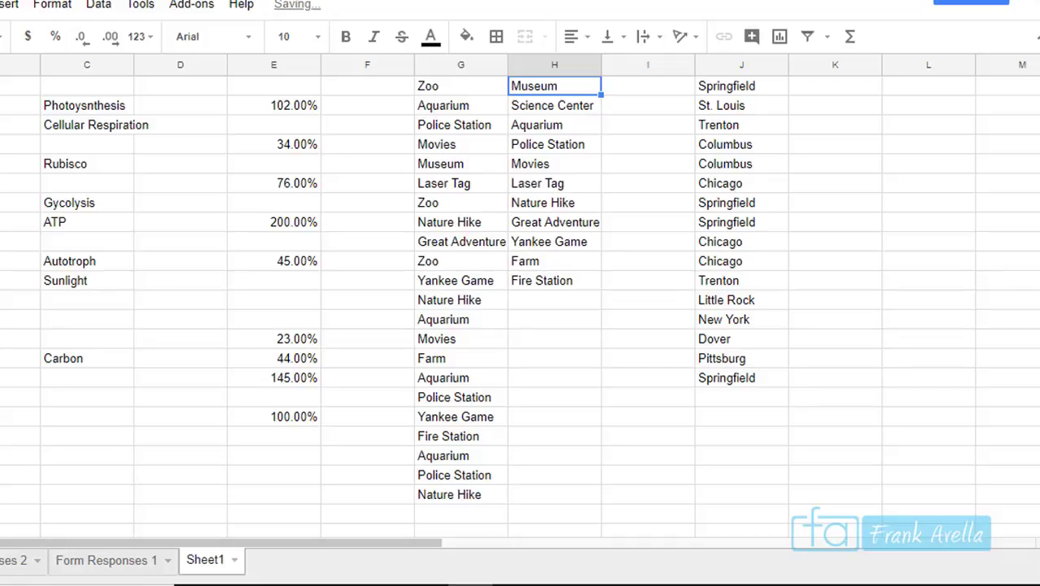
{"action": "scroll", "coordinate": [1017, 81], "scroll_direction": "up", "scroll_amount": 2}
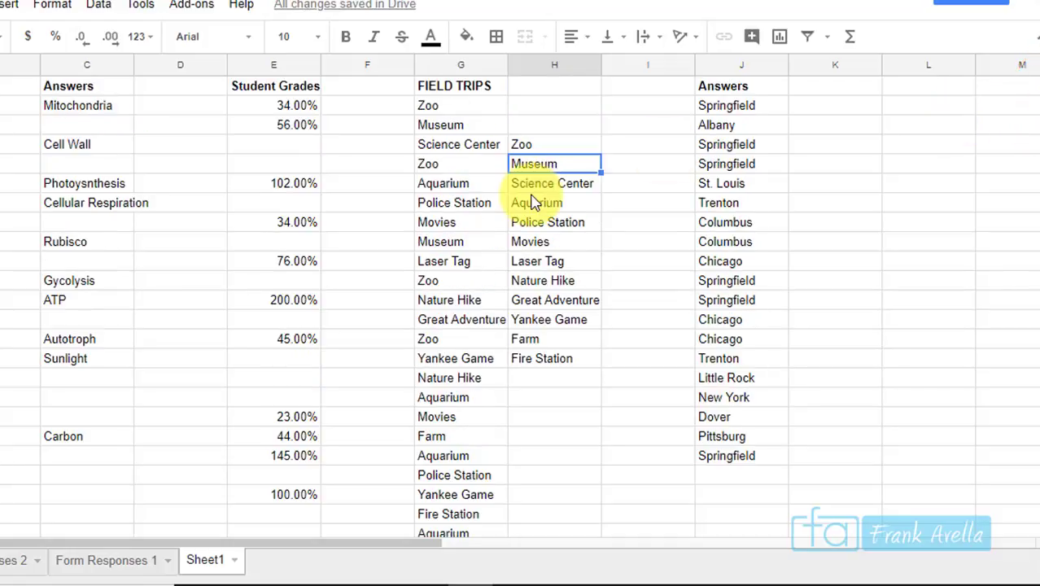
Go through the UNIQUE results in H24:H35 to check that each field trip is listed only once
{"action": "left_click", "coordinate": [514, 145]}
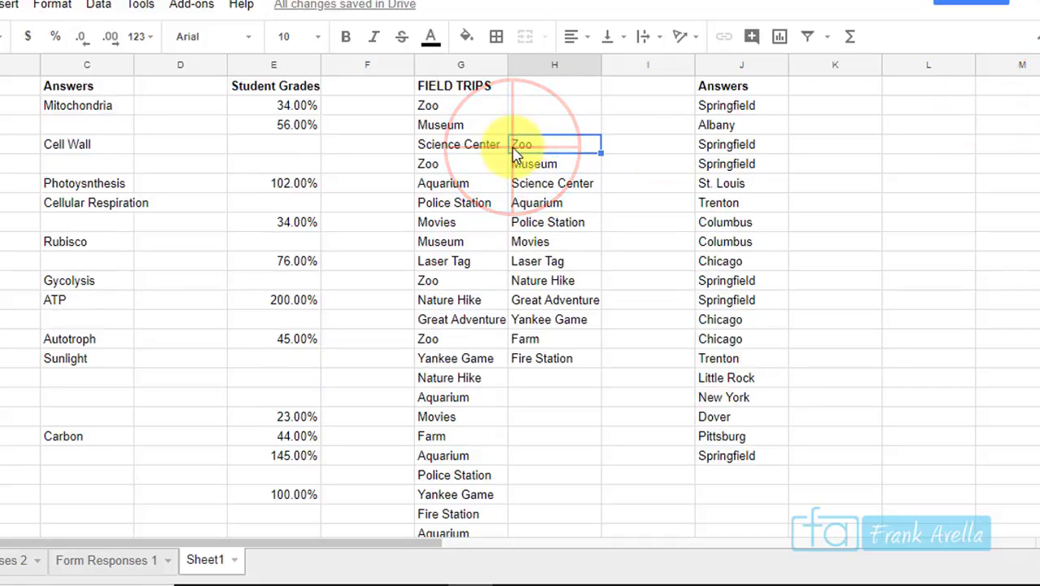
{"action": "key", "text": "Down"}
{"action": "key", "text": "Down"}
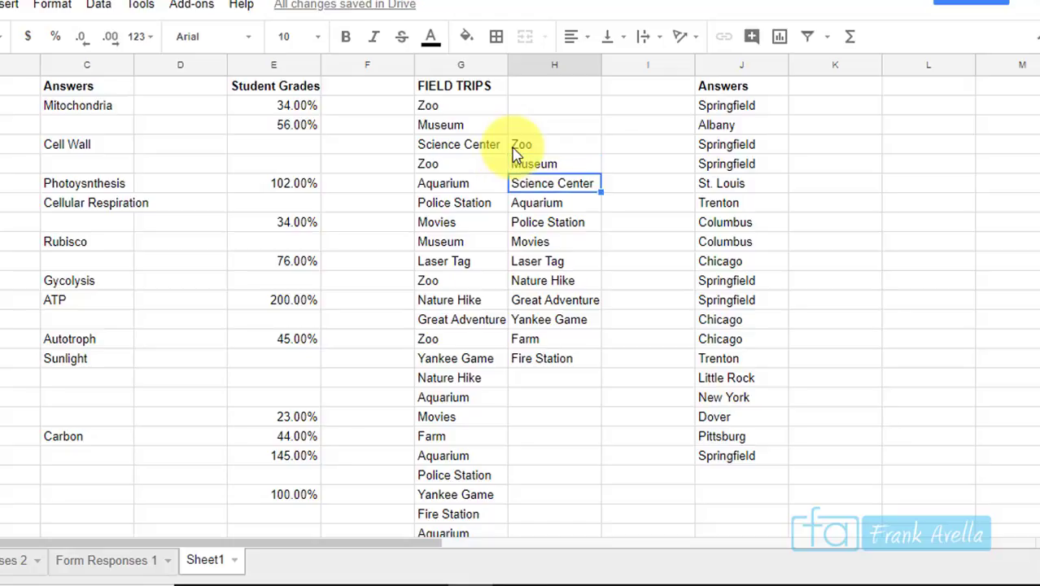
{"action": "key", "text": "Down"}
{"action": "key", "text": "Down"}
{"action": "key", "text": "Down"}
{"action": "key", "text": "Down"}
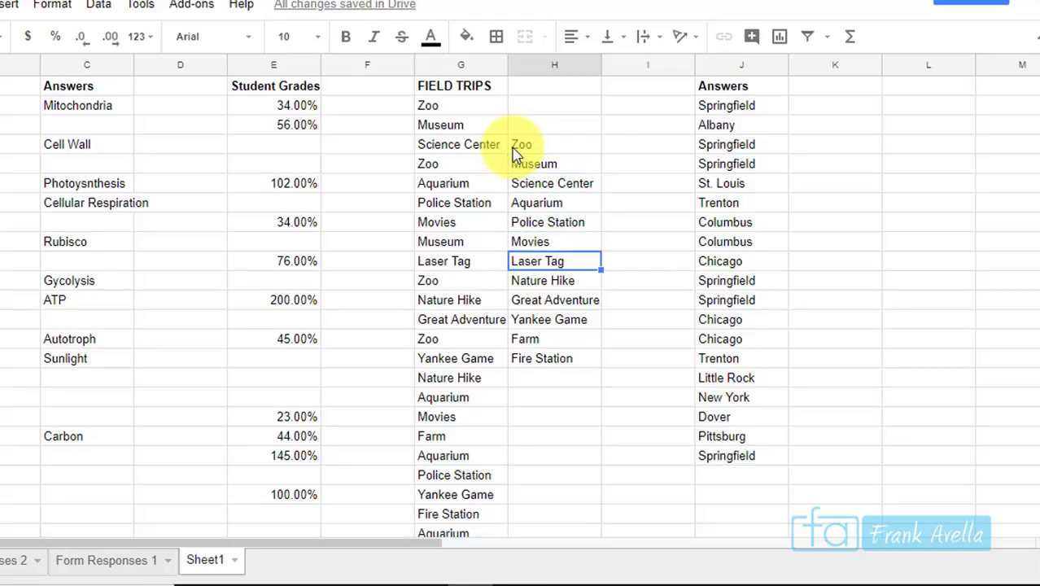
{"action": "key", "text": "Down"}
{"action": "key", "text": "Down"}
{"action": "key", "text": "Down"}
{"action": "key", "text": "Down"}
{"action": "key", "text": "Down"}
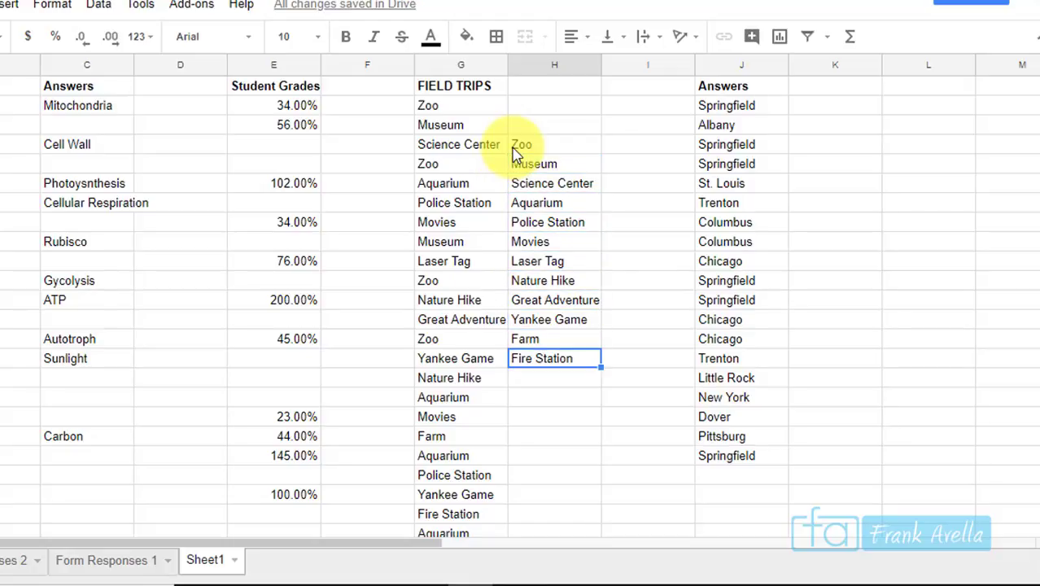
{"action": "key", "text": "Up"}
{"action": "key", "text": "Up"}
{"action": "key", "text": "Up"}
{"action": "key", "text": "Up"}
{"action": "key", "text": "Up"}
{"action": "key", "text": "Up"}
{"action": "key", "text": "Up"}
{"action": "key", "text": "Up"}
{"action": "key", "text": "Up"}
{"action": "key", "text": "Up"}
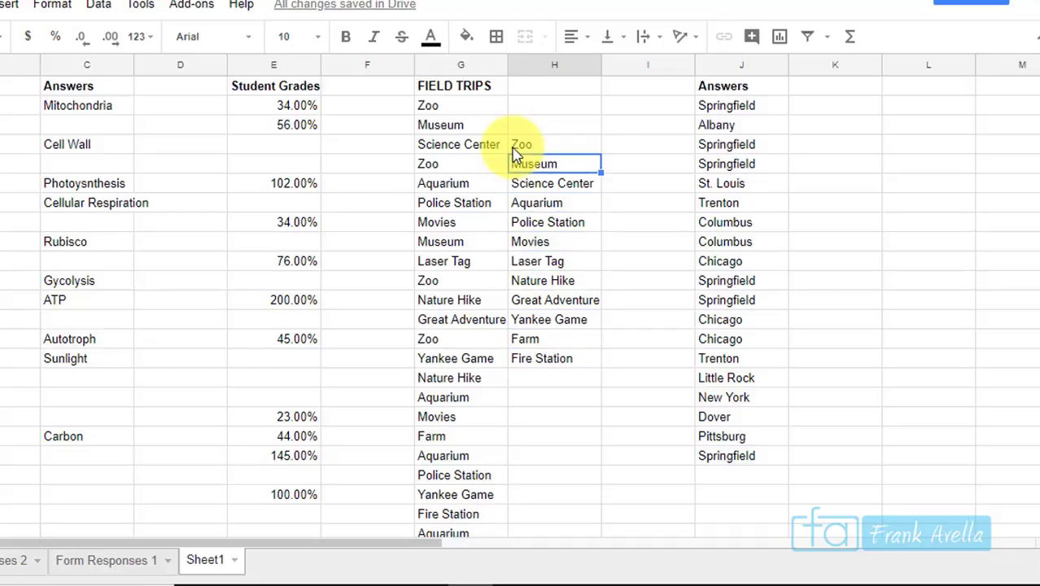
Compare the original FIELD TRIPS entries in column G, including the repeated Zoo rows, with the unique list
{"action": "key", "text": "Left"}
{"action": "key", "text": "Up"}
{"action": "key", "text": "Up"}
{"action": "key", "text": "Up"}
{"action": "key", "text": "Down"}
{"action": "key", "text": "Down"}
{"action": "key", "text": "Down"}
{"action": "key", "text": "Down"}
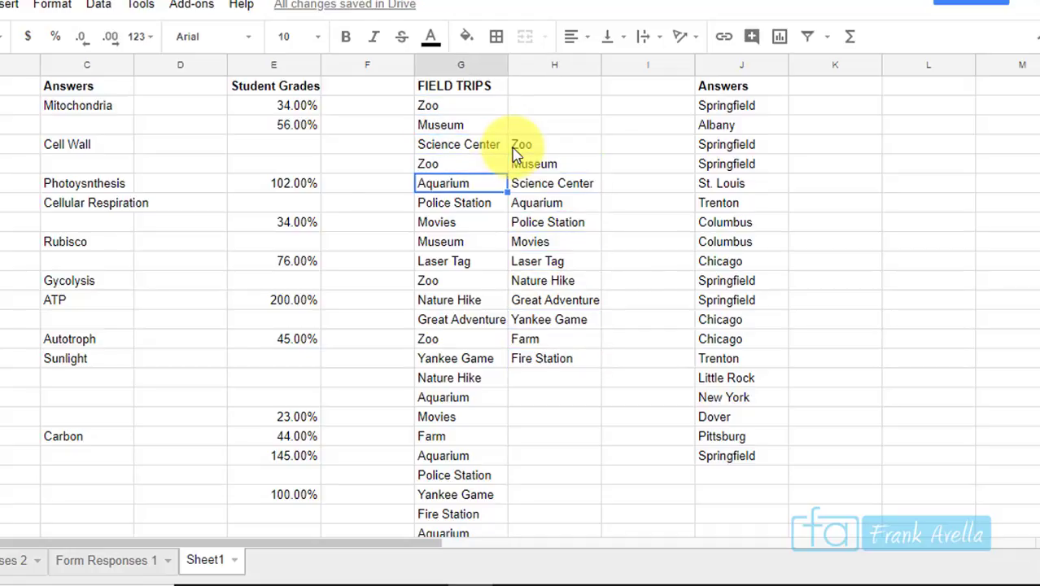
{"action": "key", "text": "Down"}
{"action": "key", "text": "Down"}
{"action": "key", "text": "Down"}
{"action": "key", "text": "Down"}
{"action": "key", "text": "Down"}
{"action": "key", "text": "Down"}
{"action": "key", "text": "Down"}
{"action": "key", "text": "Down"}
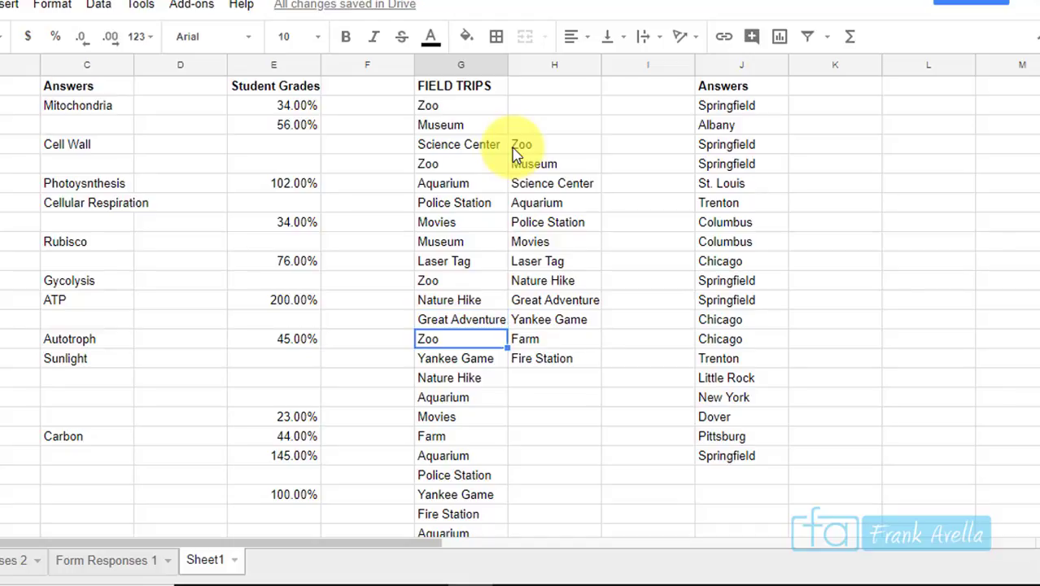
{"action": "left_click", "coordinate": [530, 153]}
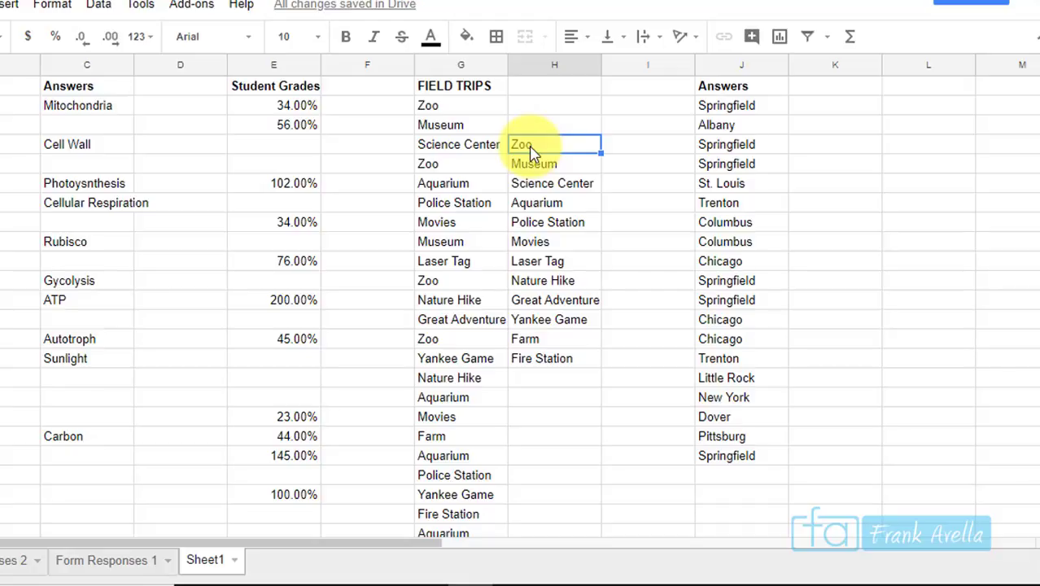
Examine the Student Grades range E22:E42 for filled and blank cells
{"action": "left_click", "coordinate": [648, 417]}
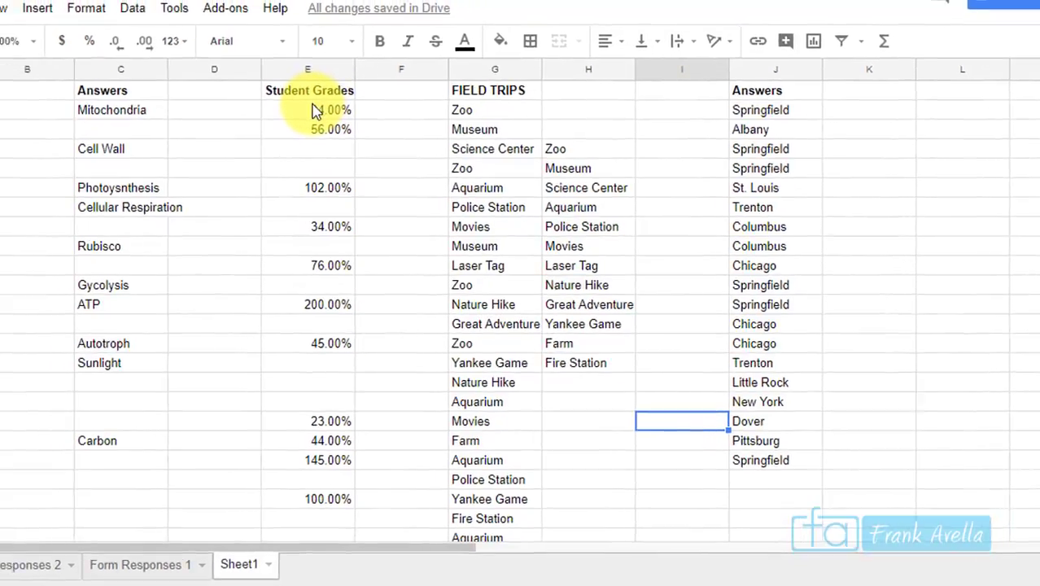
{"action": "left_click", "coordinate": [283, 107]}
{"action": "key", "text": "Down"}
{"action": "key", "text": "Down"}
{"action": "key", "text": "Down"}
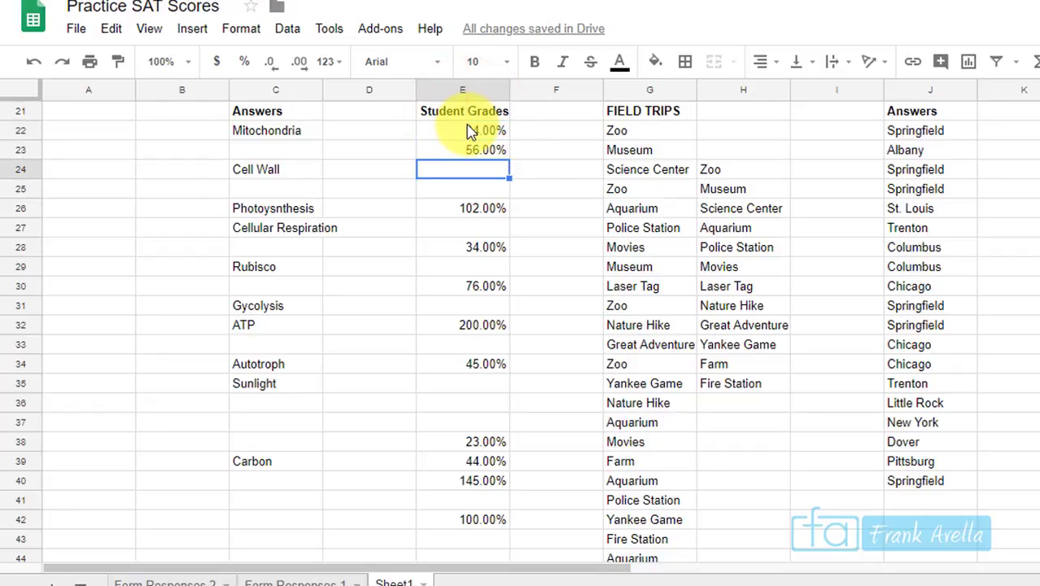
{"action": "key", "text": "Up"}
{"action": "key", "text": "Up"}
{"action": "key", "text": "Up"}
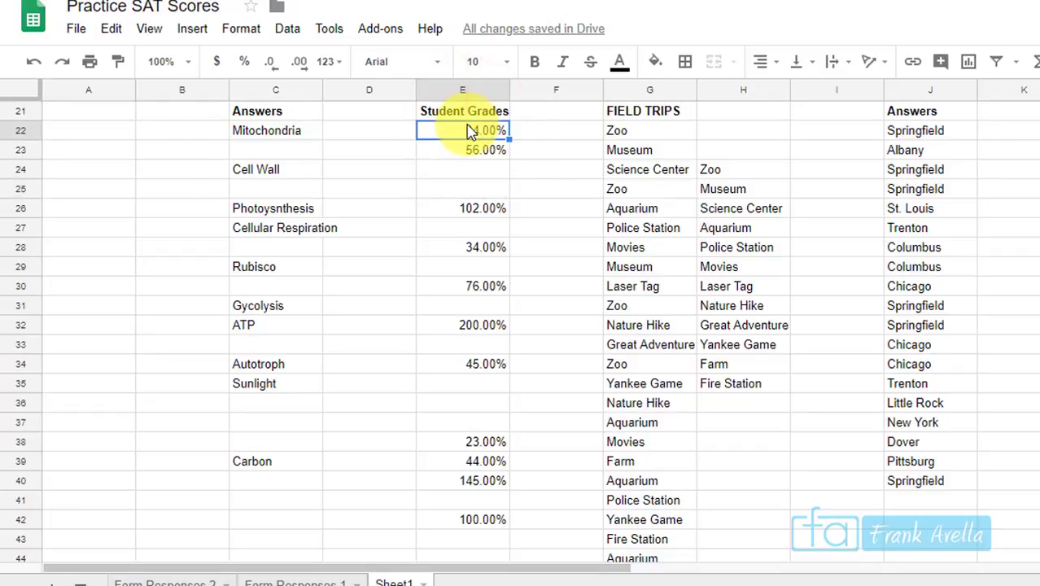
{"action": "left_click", "coordinate": [470, 133]}
{"action": "left_click", "coordinate": [491, 521]}
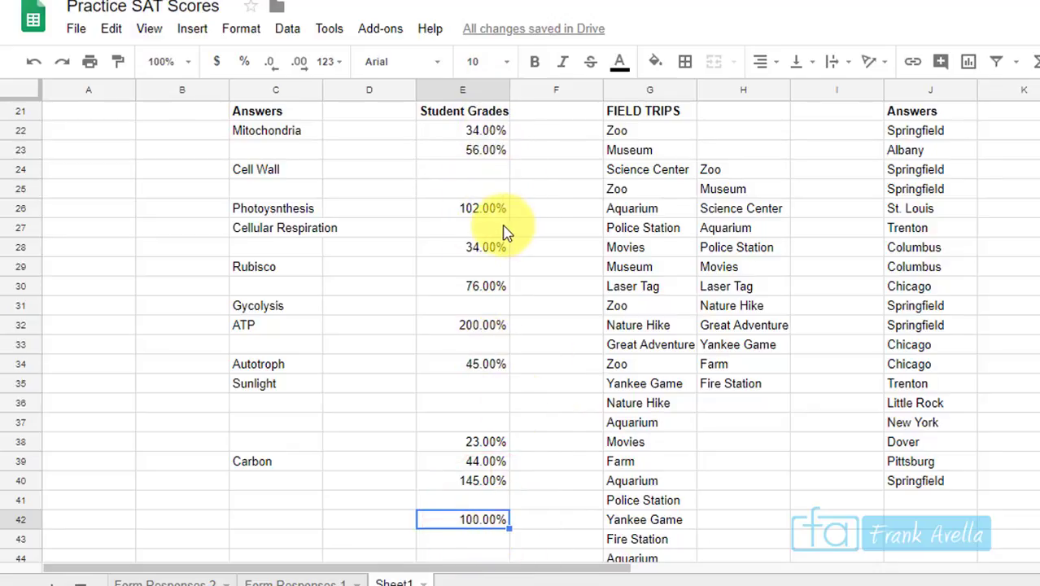
Count the numeric student grades in E22:E42 with a COUNT formula in cell F22
{"action": "left_click", "coordinate": [537, 145]}
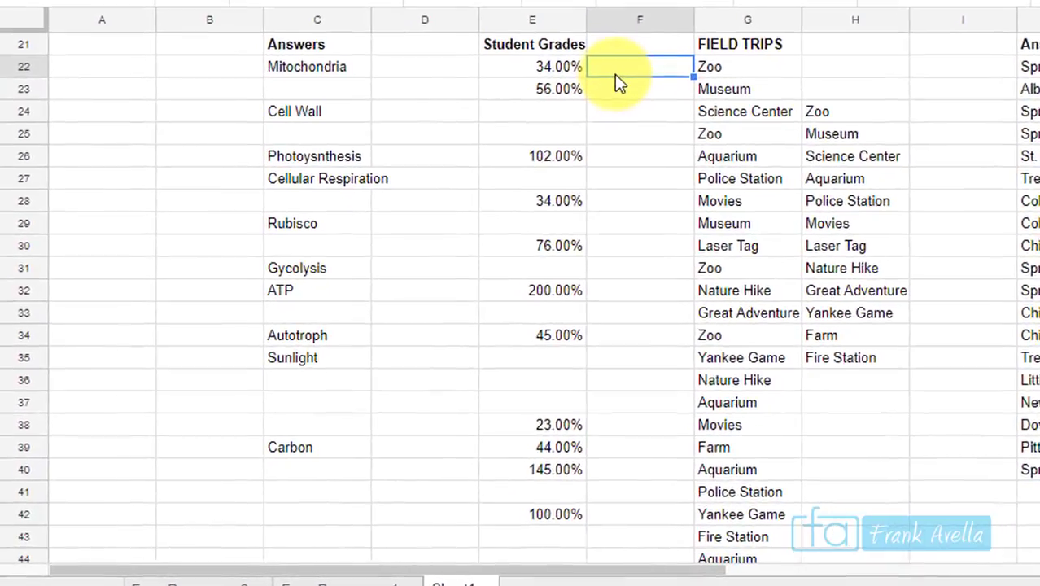
{"action": "type", "text": "="}
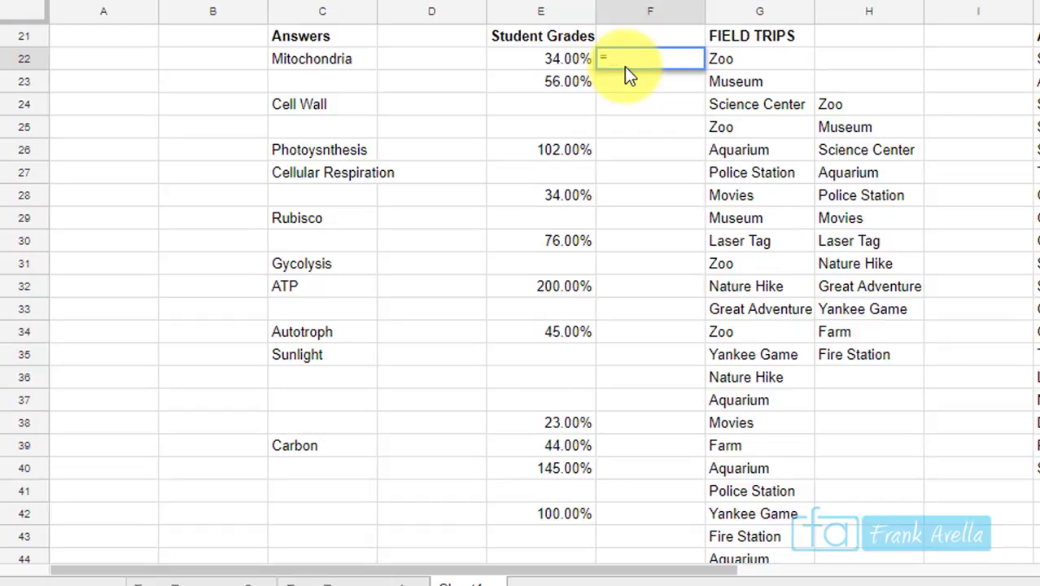
{"action": "type", "text": "(cou"}
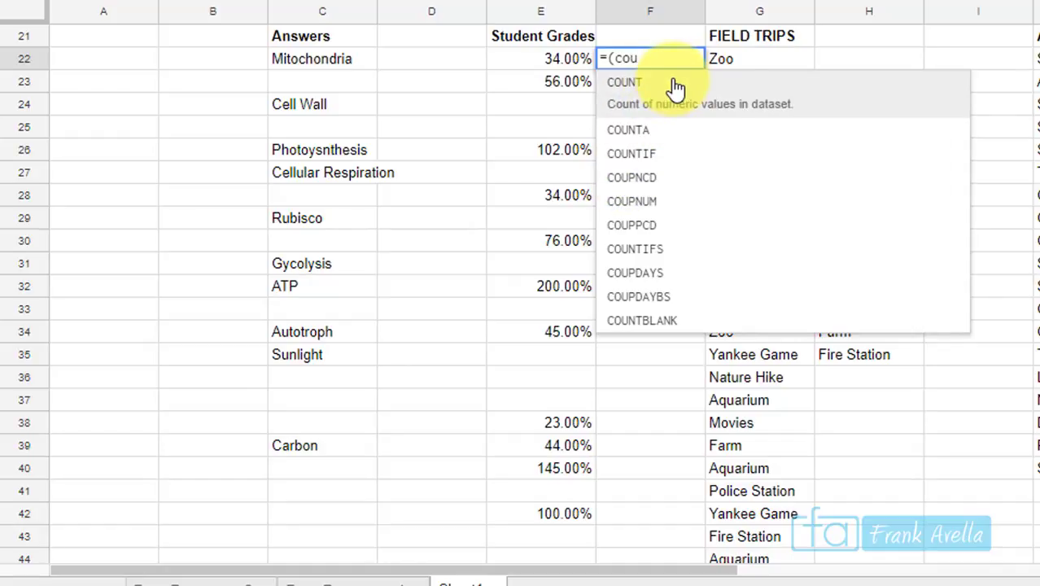
{"action": "left_click", "coordinate": [676, 83]}
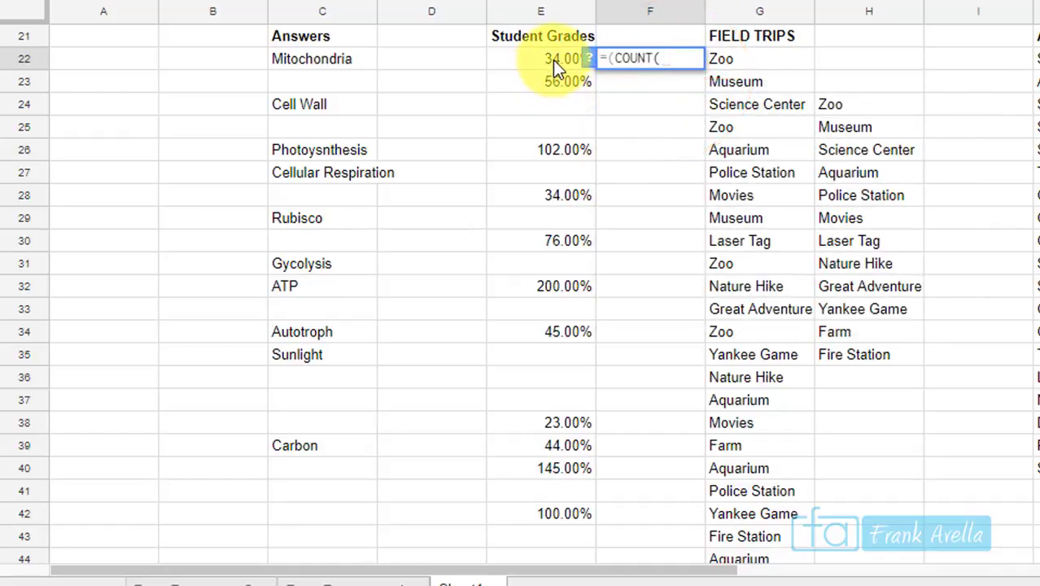
{"action": "left_click_drag", "start_coordinate": [553, 59], "coordinate": [554, 241]}
{"action": "left_click_drag", "start_coordinate": [556, 348], "coordinate": [567, 525]}
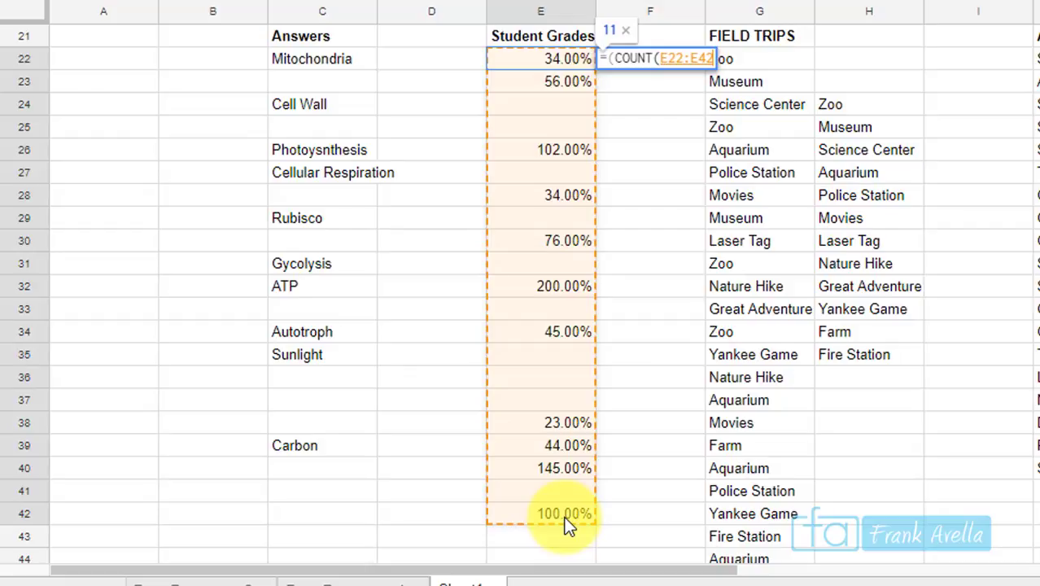
{"action": "left_click_drag", "start_coordinate": [568, 525], "coordinate": [568, 525]}
{"action": "key", "text": "Return"}
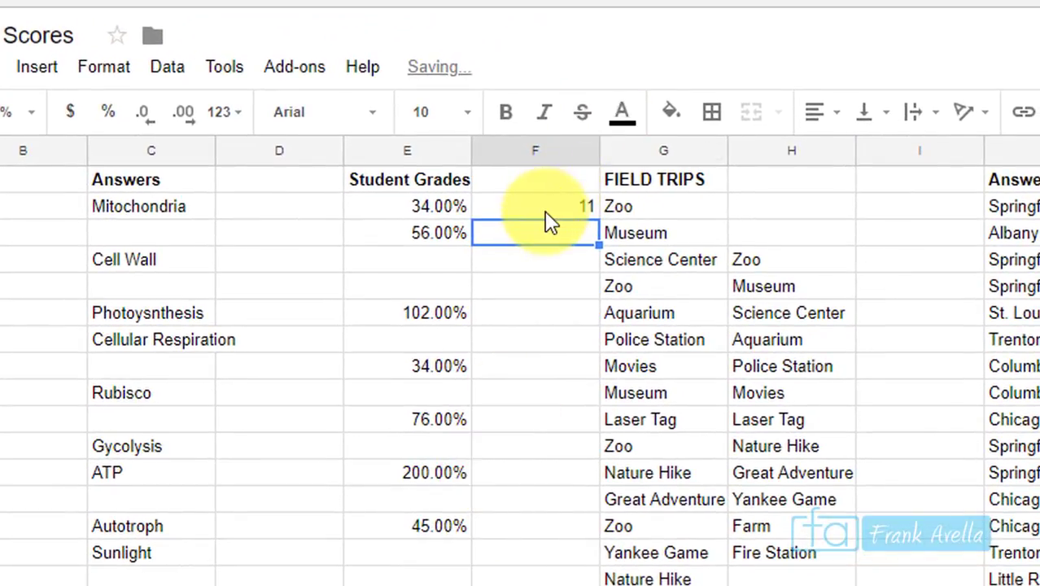
Go through the filled Student Grades cells in column E one by one to verify the COUNT result in F22
{"action": "left_click", "coordinate": [554, 208]}
{"action": "left_click", "coordinate": [428, 212]}
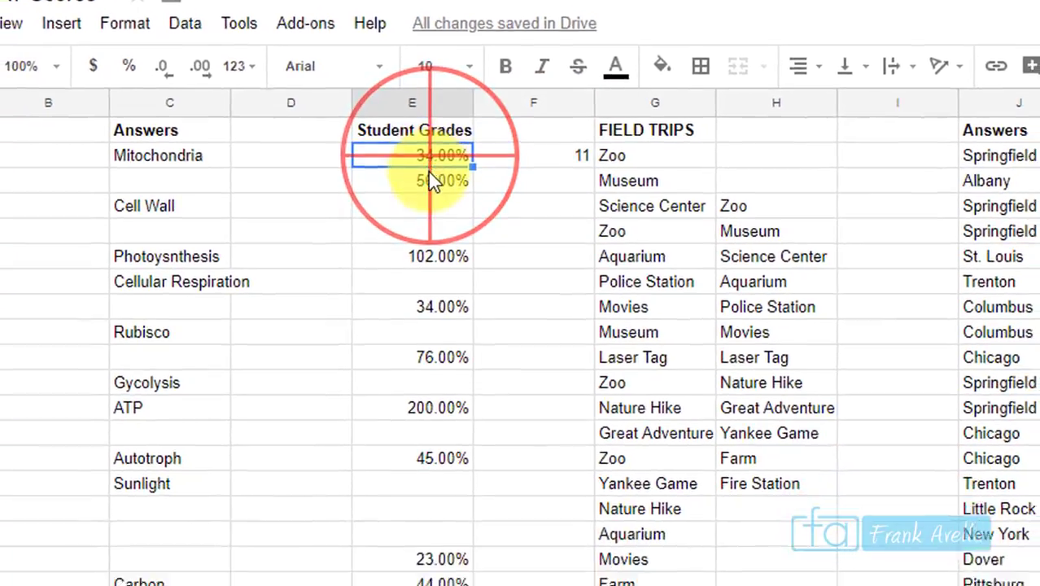
{"action": "left_click", "coordinate": [431, 233]}
{"action": "left_click", "coordinate": [423, 314]}
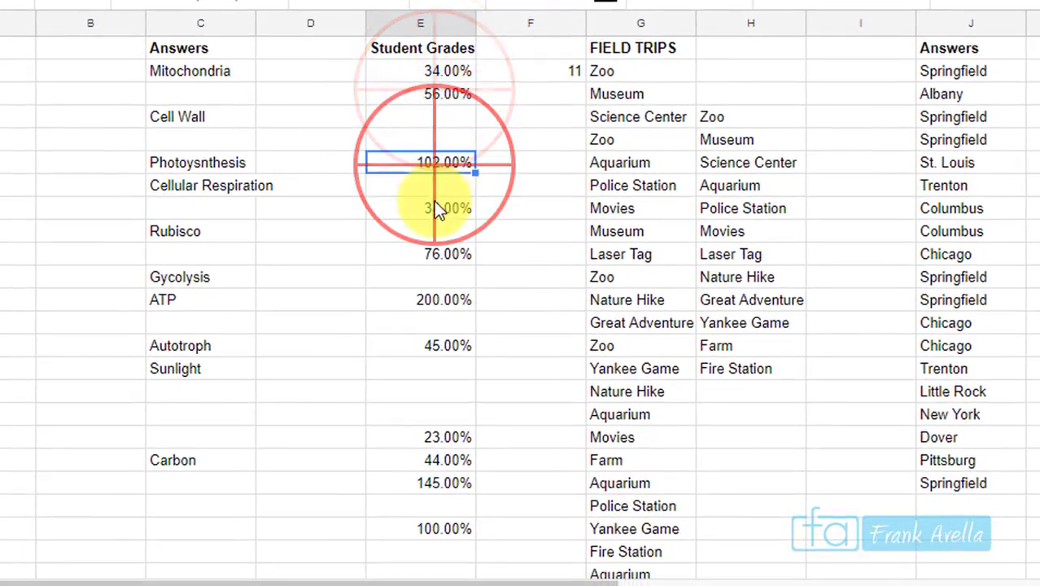
{"action": "left_click", "coordinate": [436, 209]}
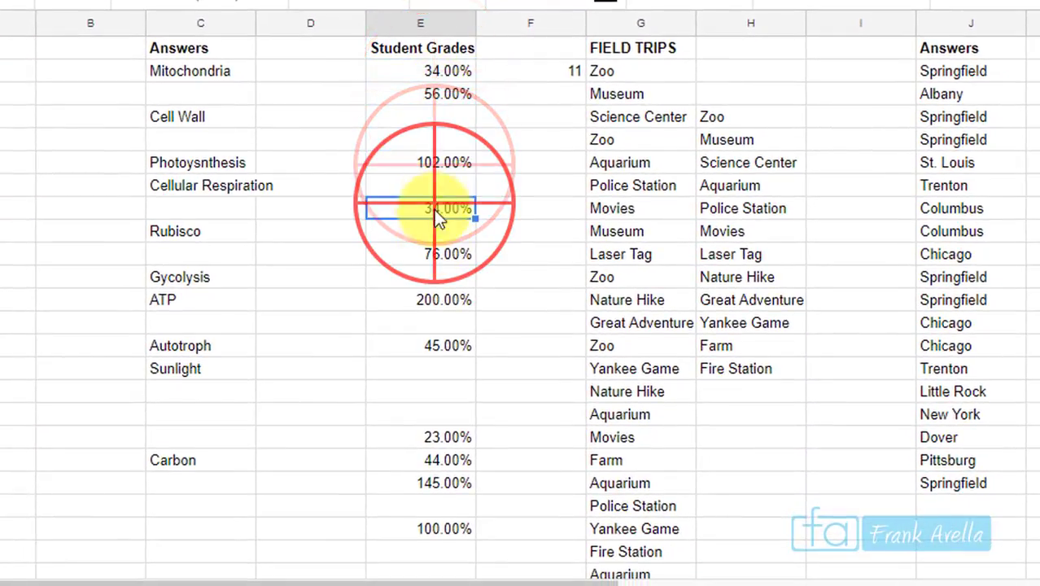
{"action": "left_click", "coordinate": [434, 254]}
{"action": "left_click", "coordinate": [434, 300]}
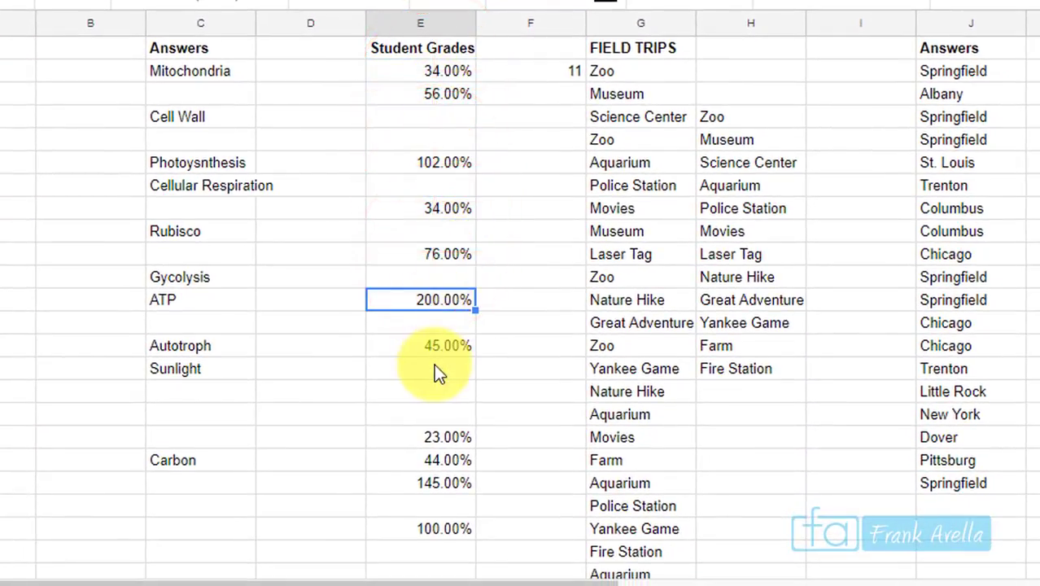
{"action": "left_click", "coordinate": [440, 346]}
{"action": "left_click", "coordinate": [440, 437]}
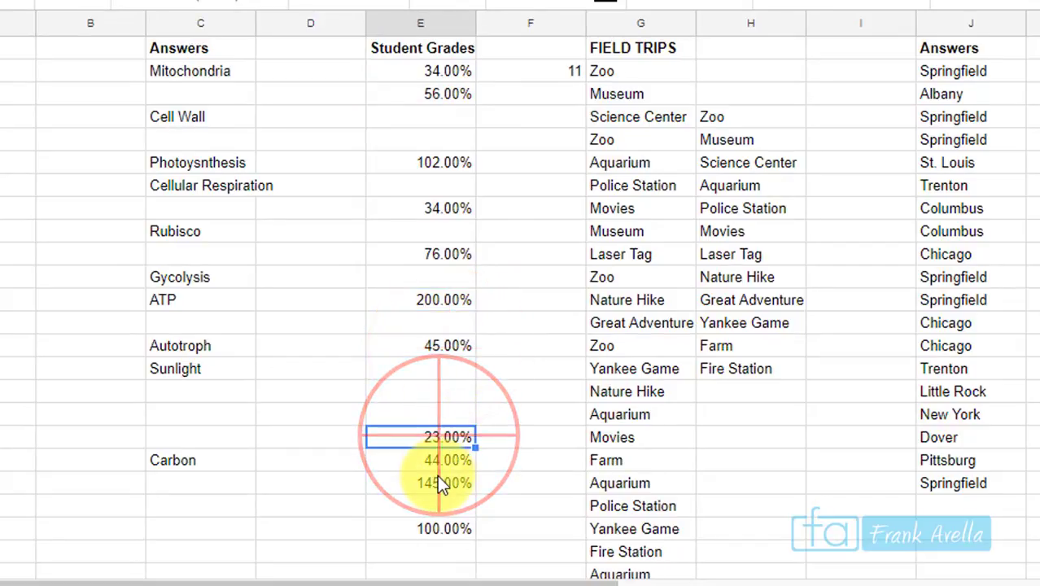
{"action": "left_click", "coordinate": [450, 461]}
{"action": "left_click", "coordinate": [437, 486]}
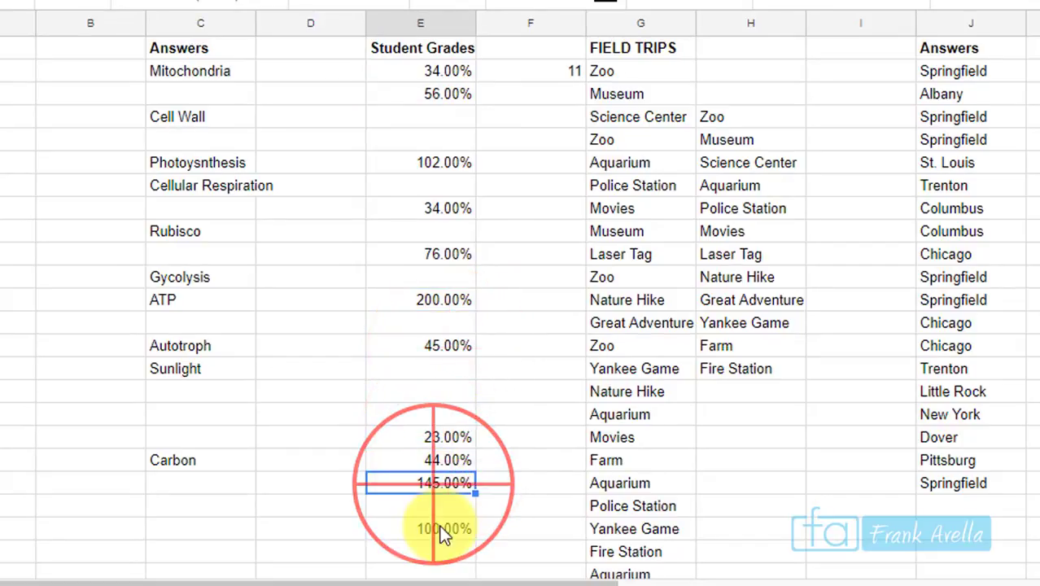
{"action": "left_click", "coordinate": [441, 531]}
Clear the COUNT formula from cell F22 beside the Student Grades
{"action": "left_click", "coordinate": [567, 71]}
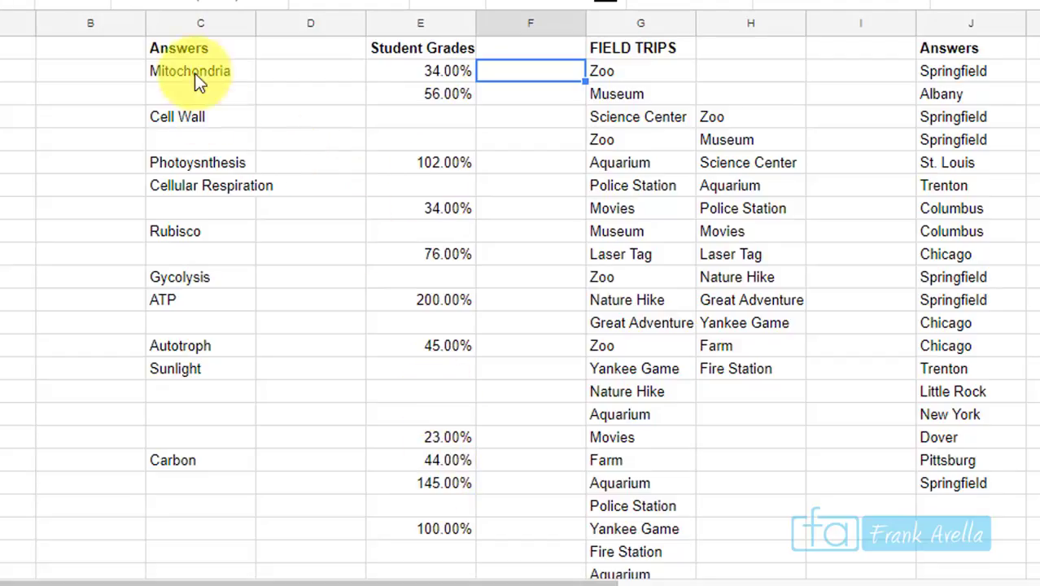
Try a COUNT formula on the text answers C22:C39 in cell D22, and clear it again
{"action": "left_click", "coordinate": [279, 73]}
{"action": "type", "text": "=(Cou"}
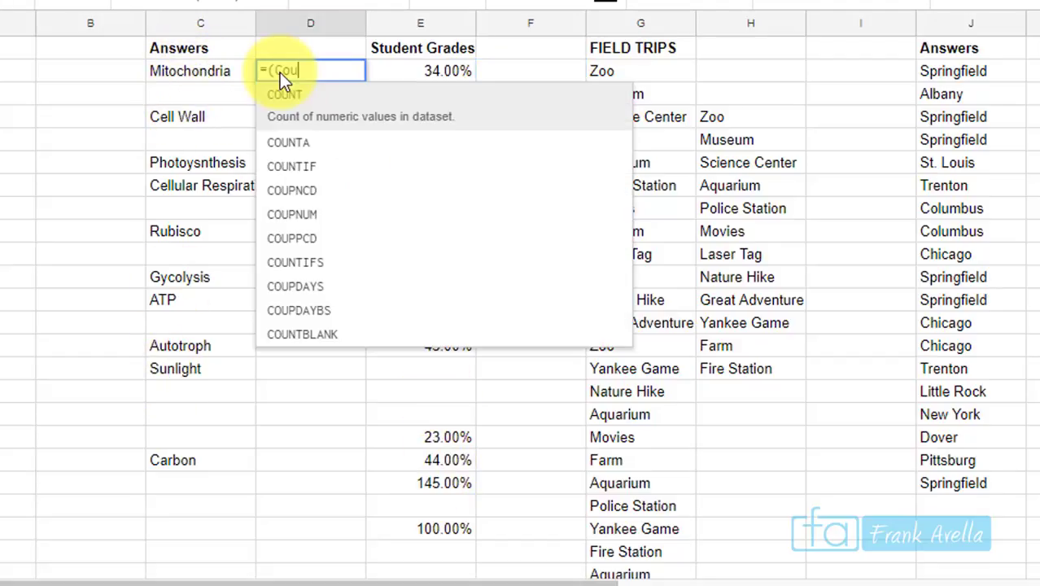
{"action": "left_click", "coordinate": [287, 99]}
{"action": "left_click", "coordinate": [196, 69]}
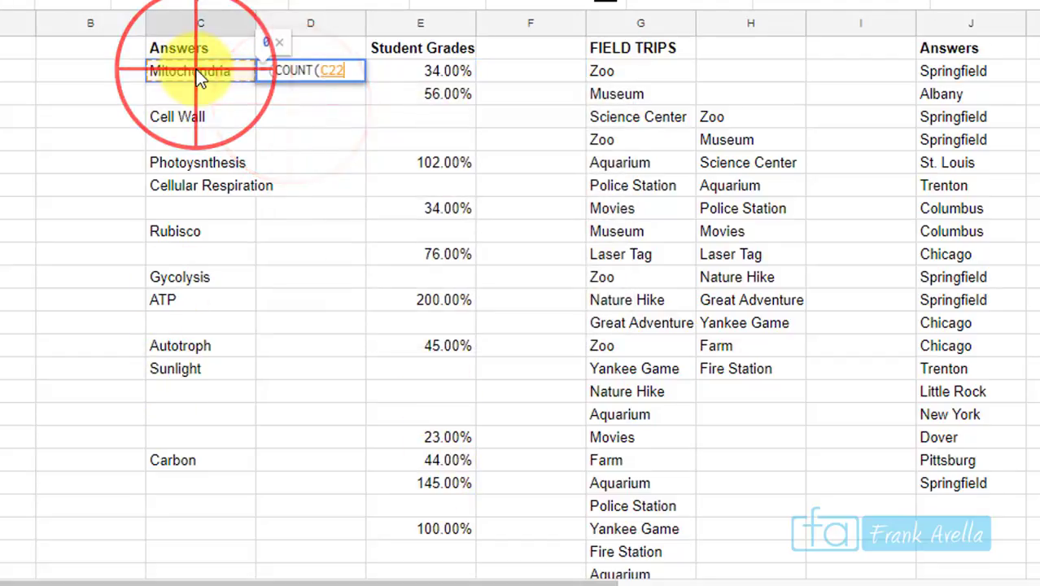
{"action": "left_click_drag", "start_coordinate": [196, 70], "coordinate": [194, 451]}
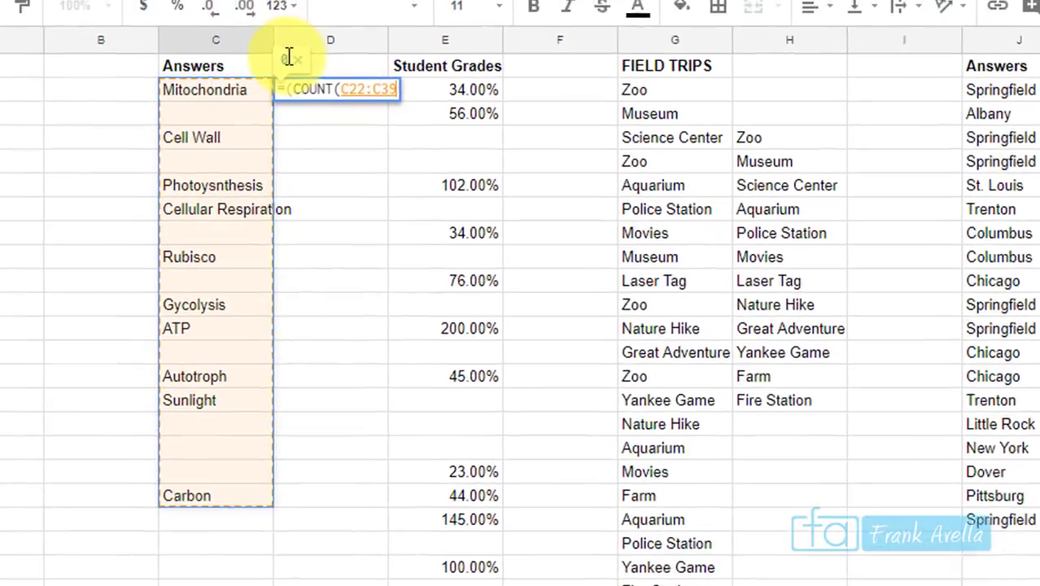
{"action": "key", "text": "Return"}
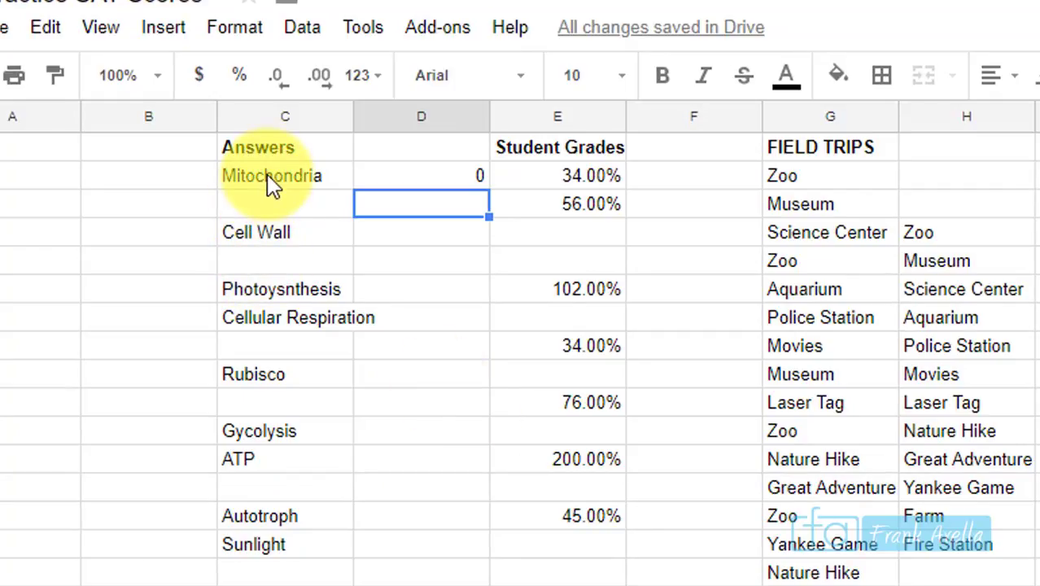
{"action": "left_click", "coordinate": [479, 179]}
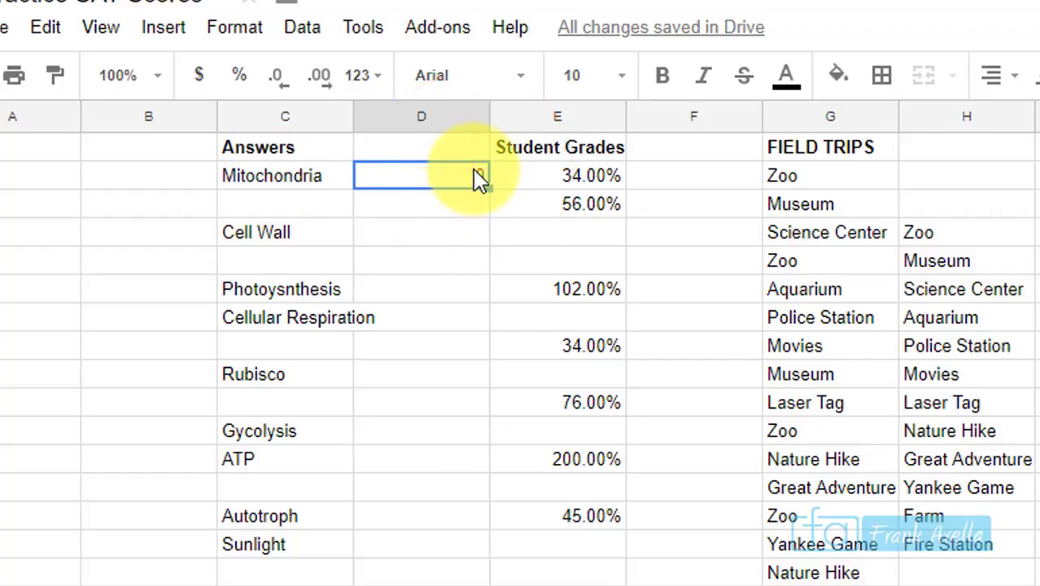
{"action": "key", "text": "Delete"}
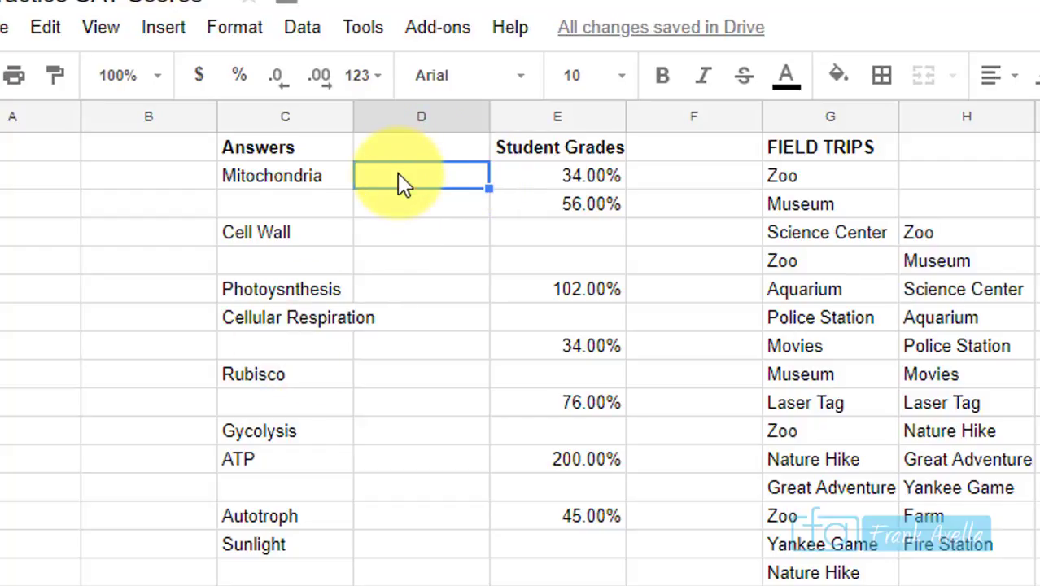
Count the non-empty text answers in C22:C39 with a COUNTA formula in cell D22
{"action": "type", "text": "=(Coun"}
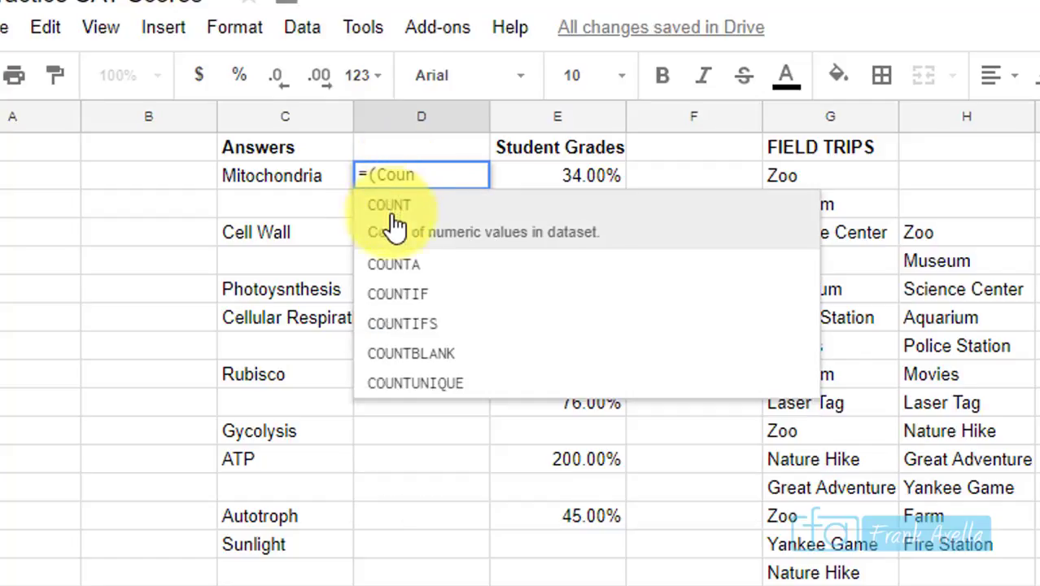
{"action": "left_click", "coordinate": [407, 272]}
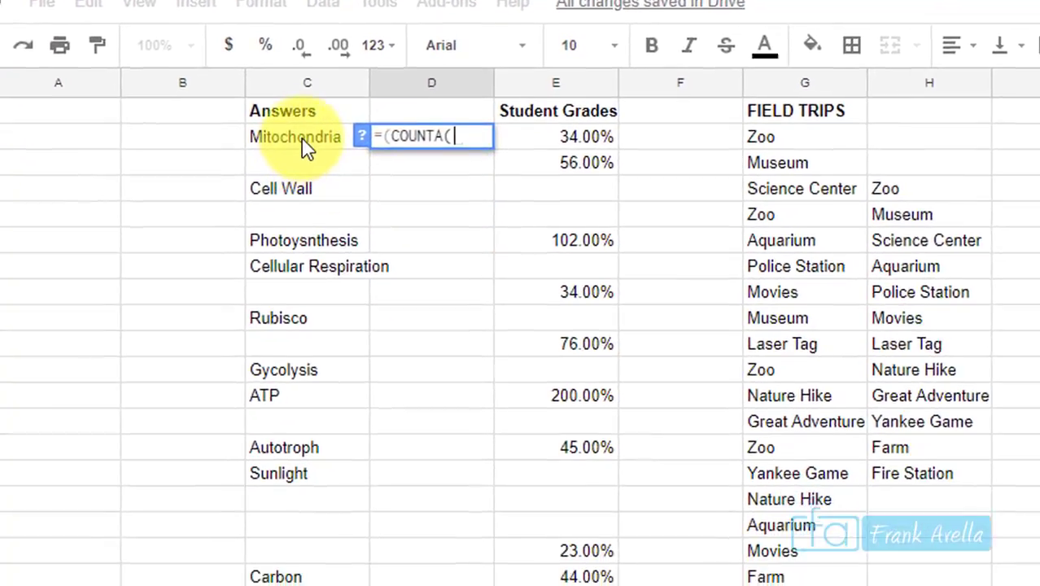
{"action": "left_click", "coordinate": [285, 180]}
{"action": "left_click_drag", "start_coordinate": [316, 134], "coordinate": [291, 558]}
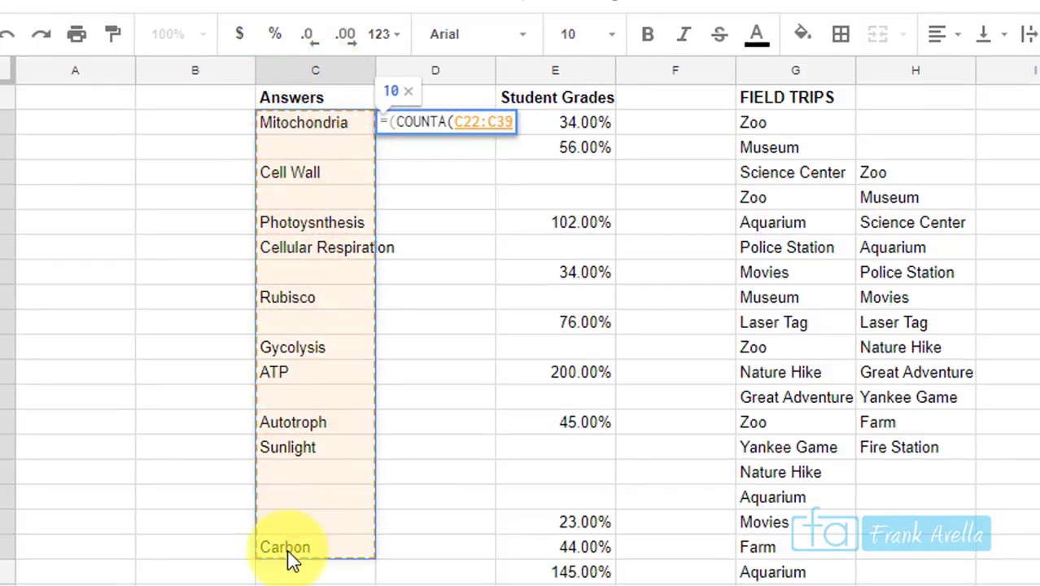
{"action": "key", "text": "Return"}
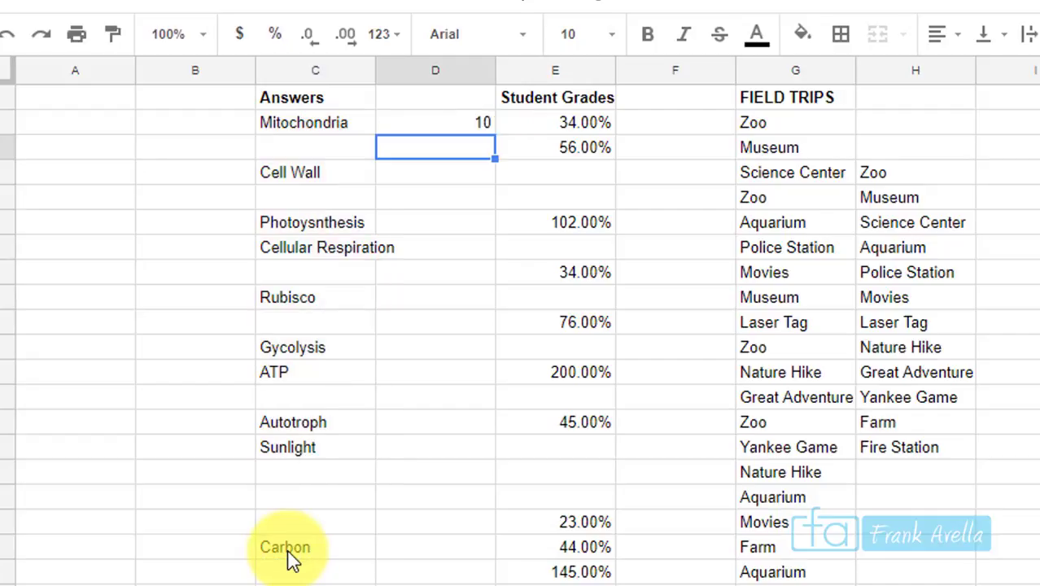
Go through the filled Answers cells in column C, from Mitochondria to Carbon, to verify the COUNTA result in D22
{"action": "left_click", "coordinate": [447, 123]}
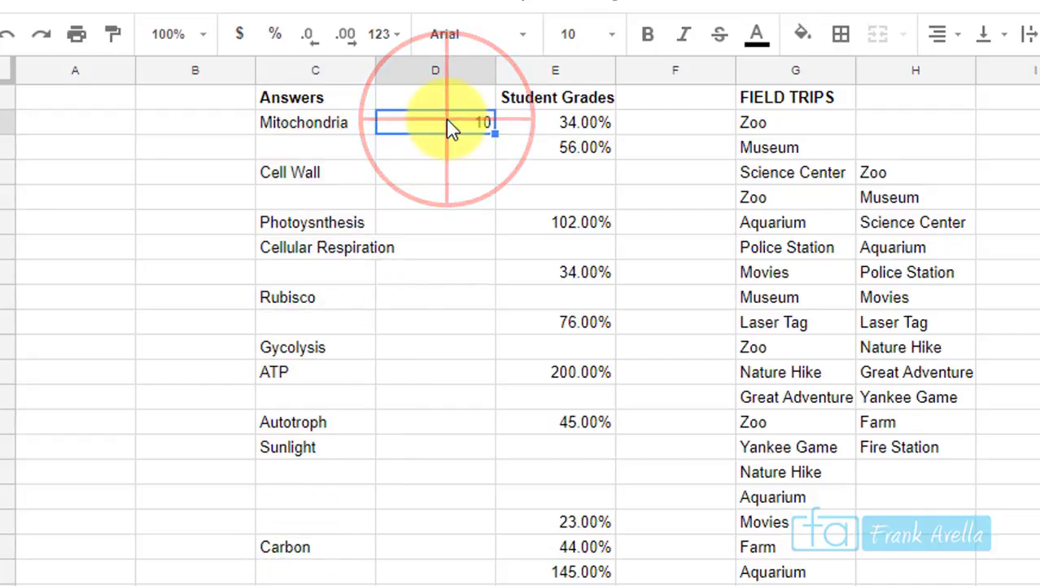
{"action": "left_click", "coordinate": [319, 126]}
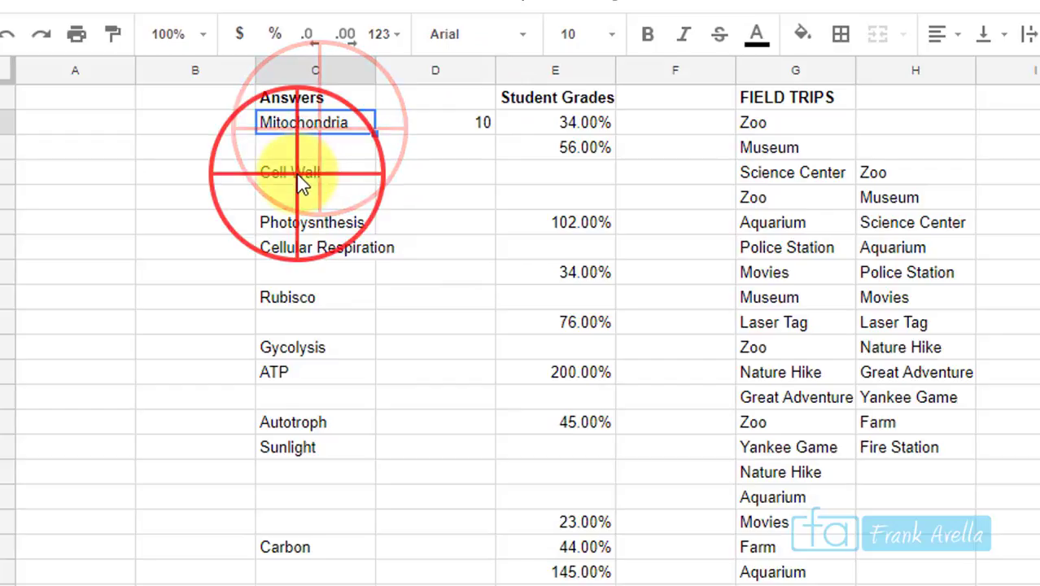
{"action": "left_click", "coordinate": [295, 173]}
{"action": "left_click", "coordinate": [291, 223]}
{"action": "left_click", "coordinate": [286, 251]}
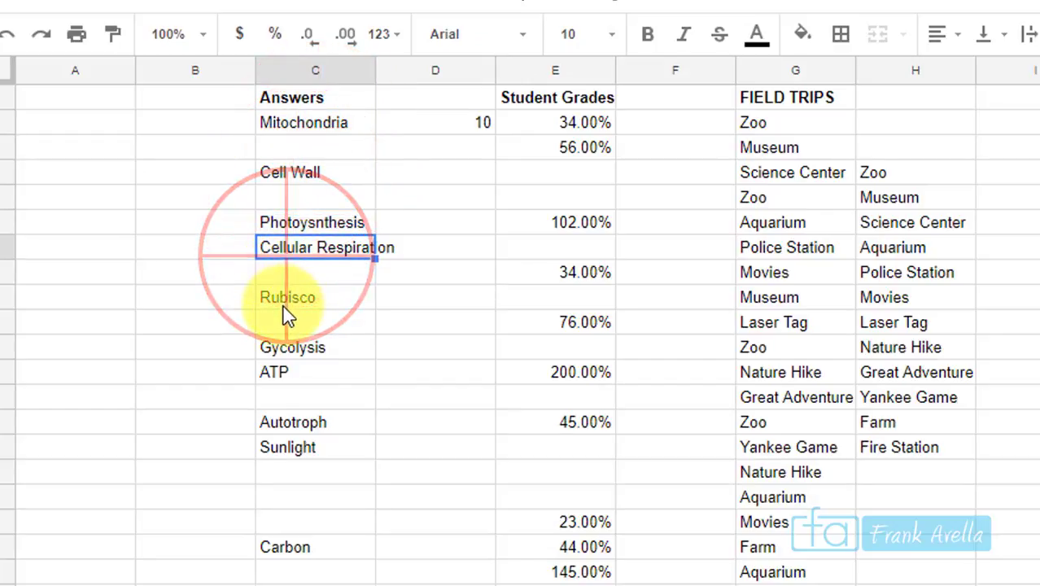
{"action": "left_click", "coordinate": [284, 298]}
{"action": "left_click", "coordinate": [281, 346]}
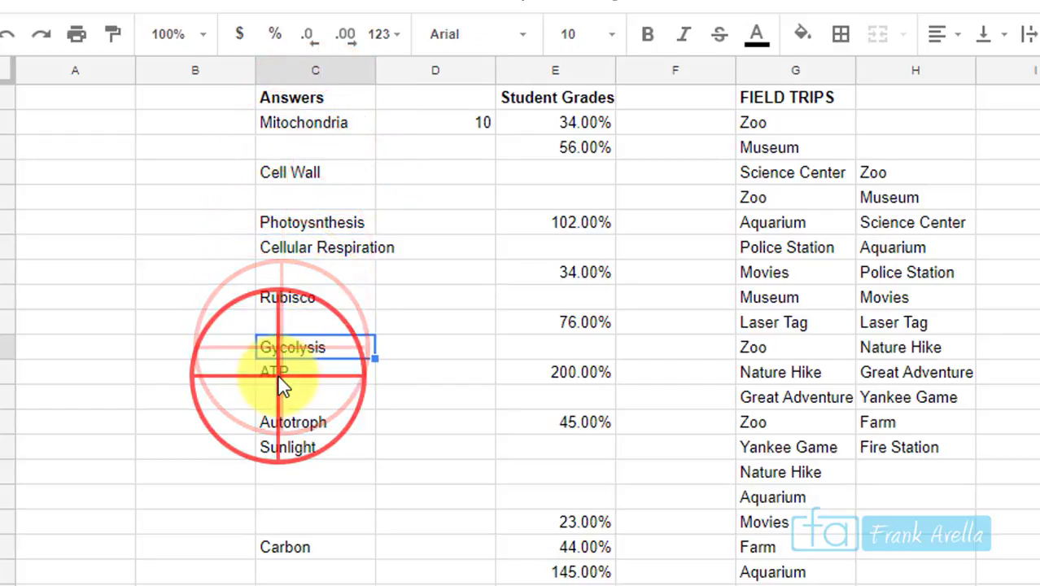
{"action": "left_click", "coordinate": [282, 374]}
{"action": "left_click", "coordinate": [284, 422]}
{"action": "left_click", "coordinate": [289, 448]}
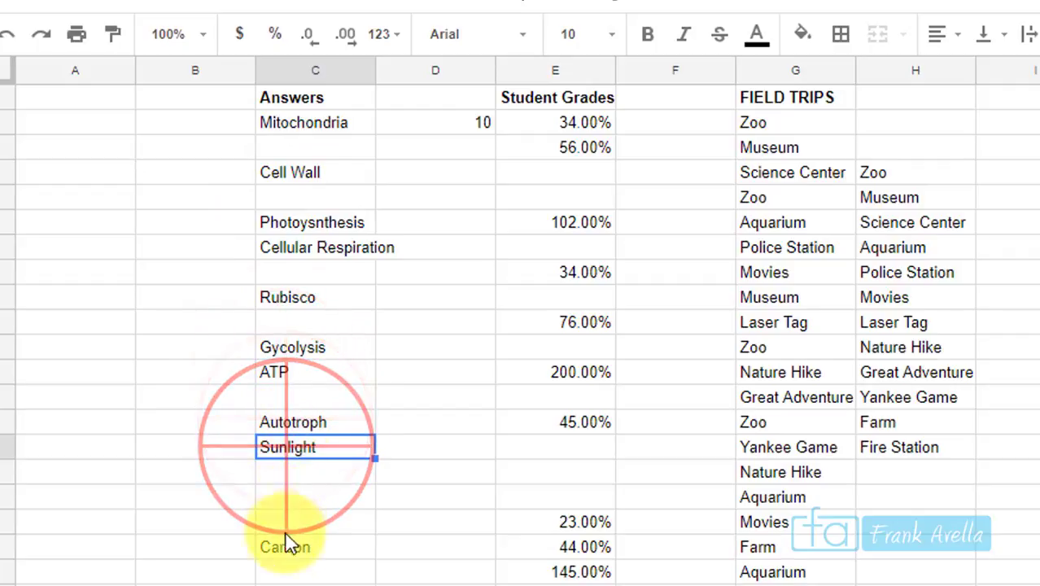
{"action": "left_click", "coordinate": [279, 547]}
{"action": "left_click", "coordinate": [470, 122]}
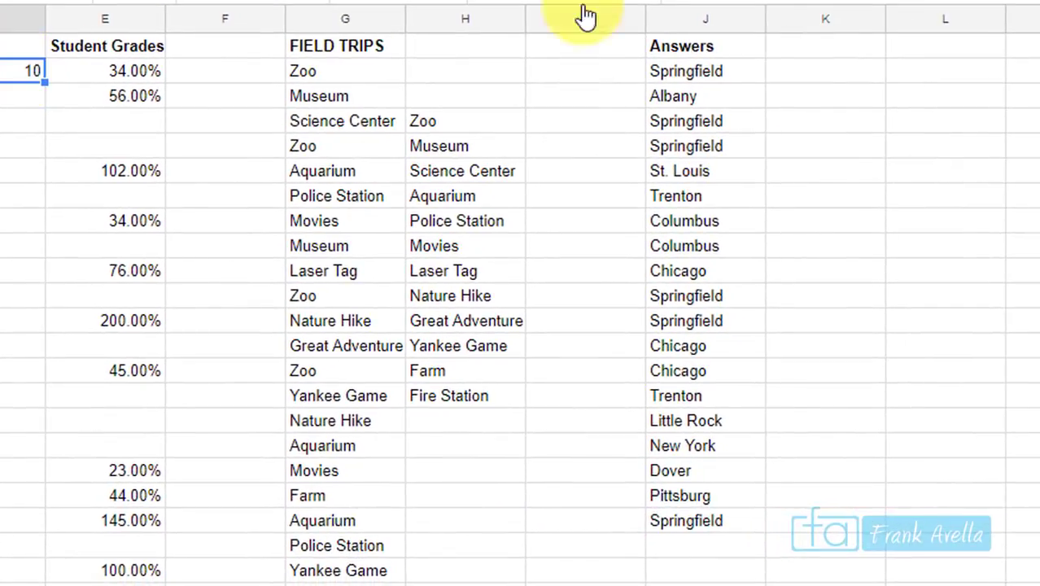
Enter the question heading "Q - capital/illinois" in cell I21 beside the city Answers column, and dismiss the Explore notice
{"action": "left_click", "coordinate": [693, 74]}
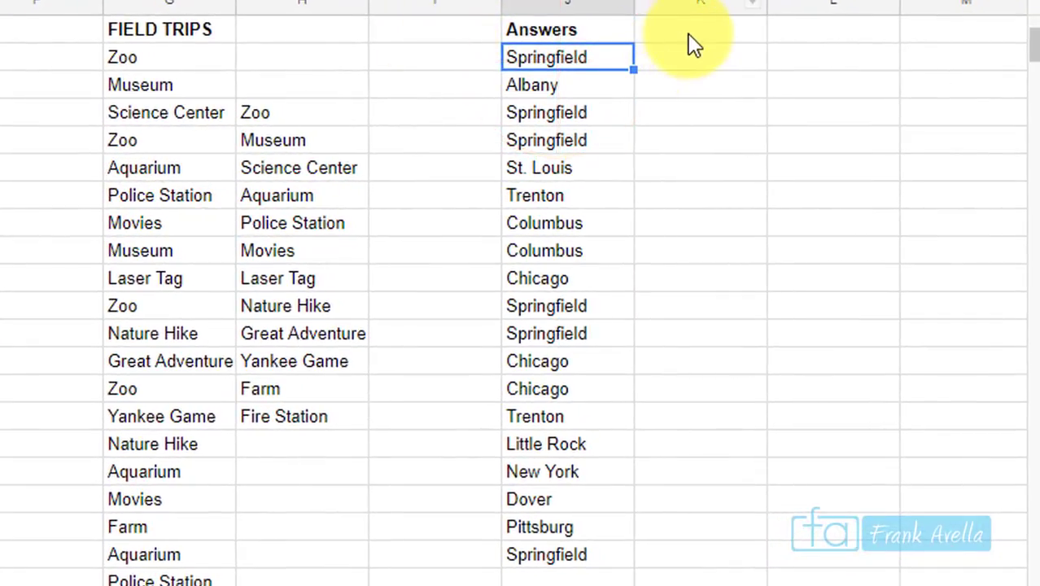
{"action": "left_click", "coordinate": [690, 41]}
{"action": "left_click", "coordinate": [404, 41]}
{"action": "type", "text": "Q - capital/illinois"}
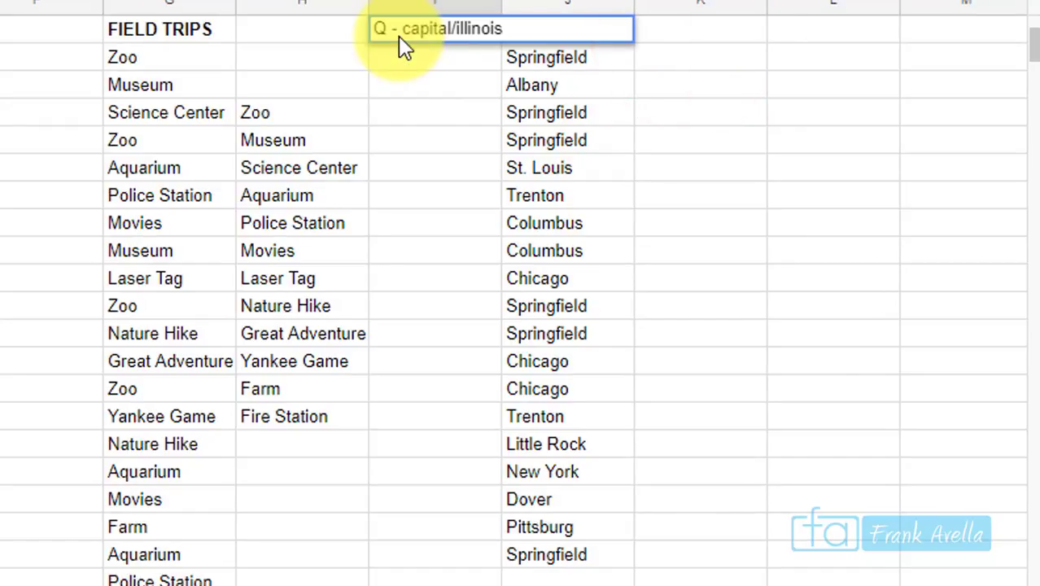
{"action": "left_click", "coordinate": [434, 86]}
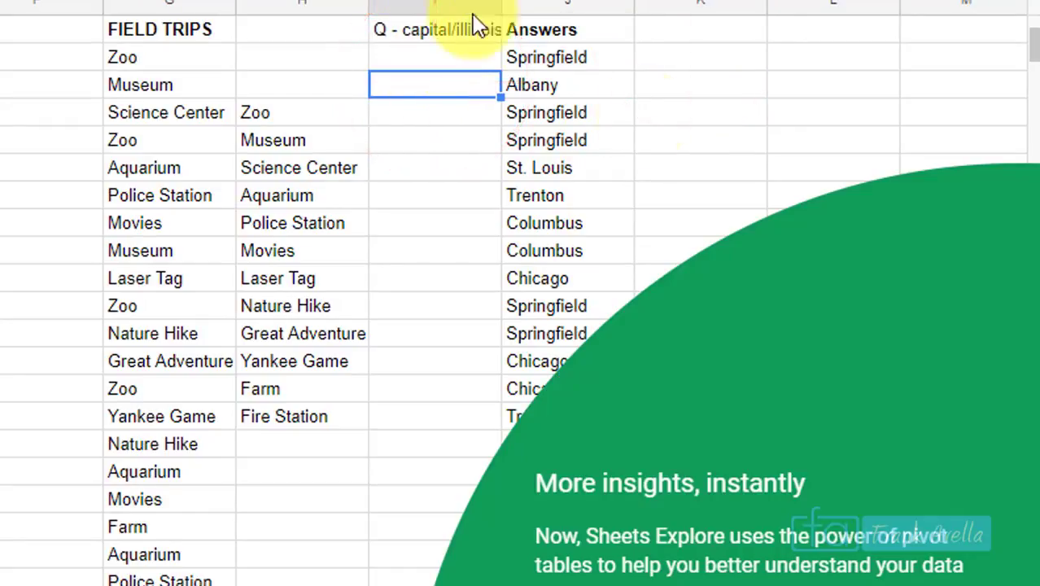
{"action": "left_click", "coordinate": [737, 581]}
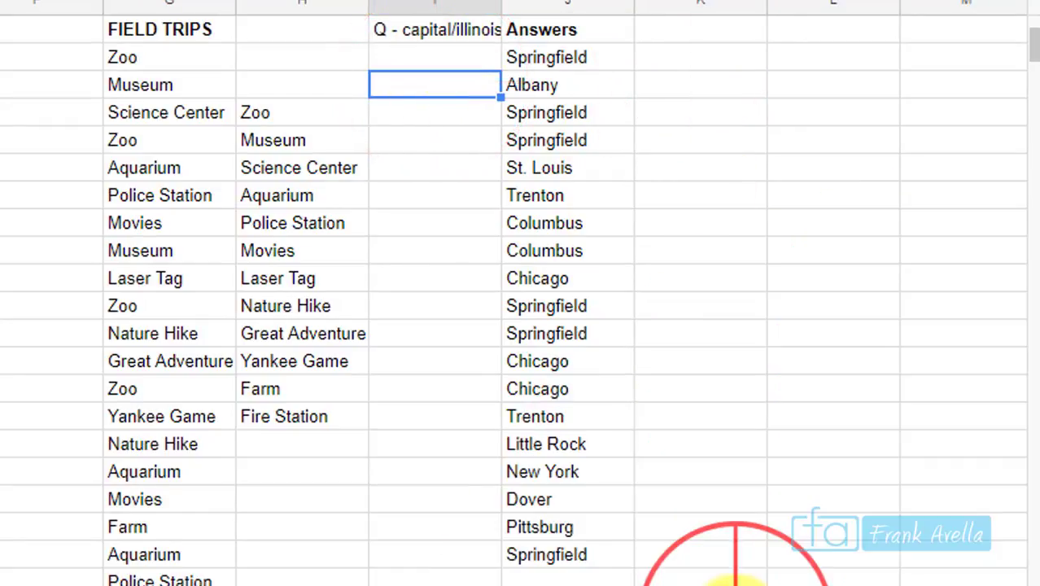
{"action": "left_click", "coordinate": [434, 30]}
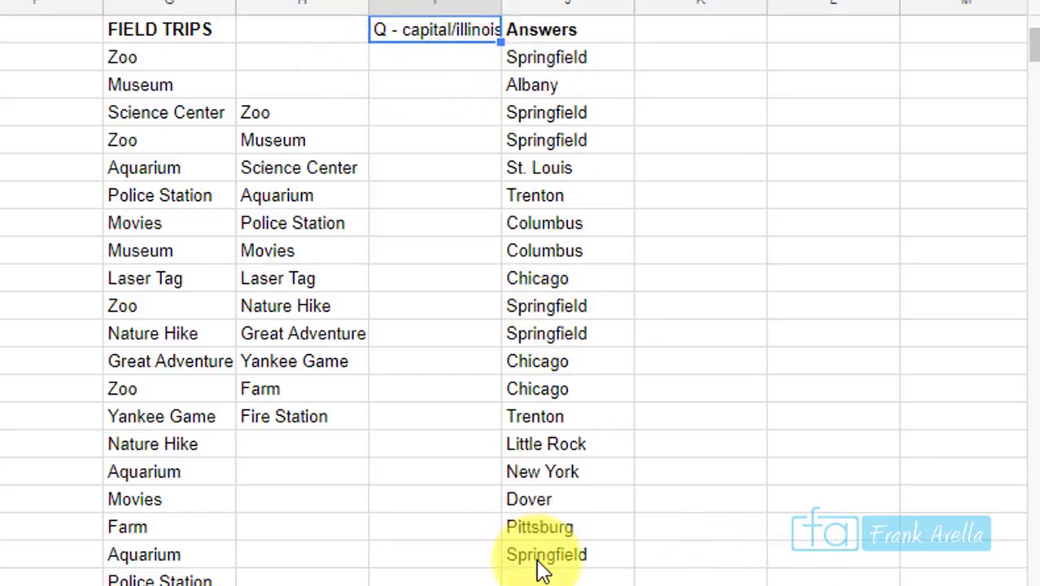
Enter the formula =IF(J22="Springfield","Correct","Wrong") in cell K22 to grade the first city answer
{"action": "left_click", "coordinate": [688, 65]}
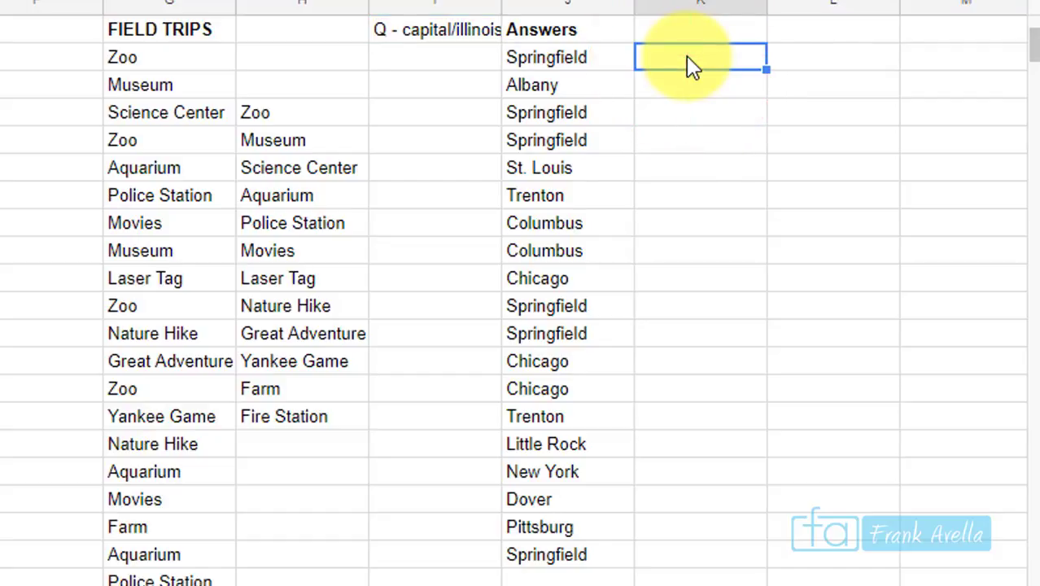
{"action": "type", "text": "="}
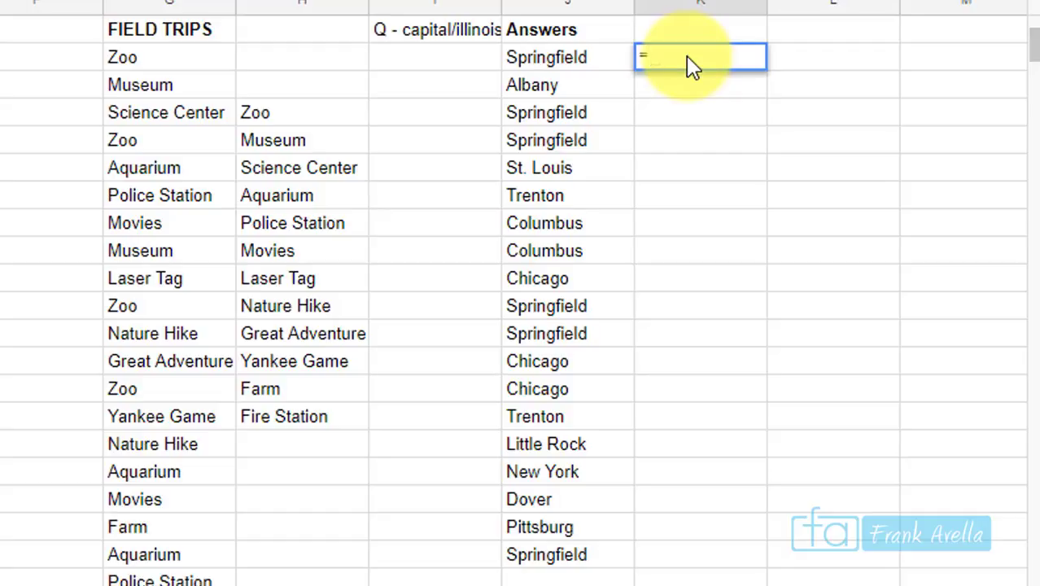
{"action": "type", "text": "IF("}
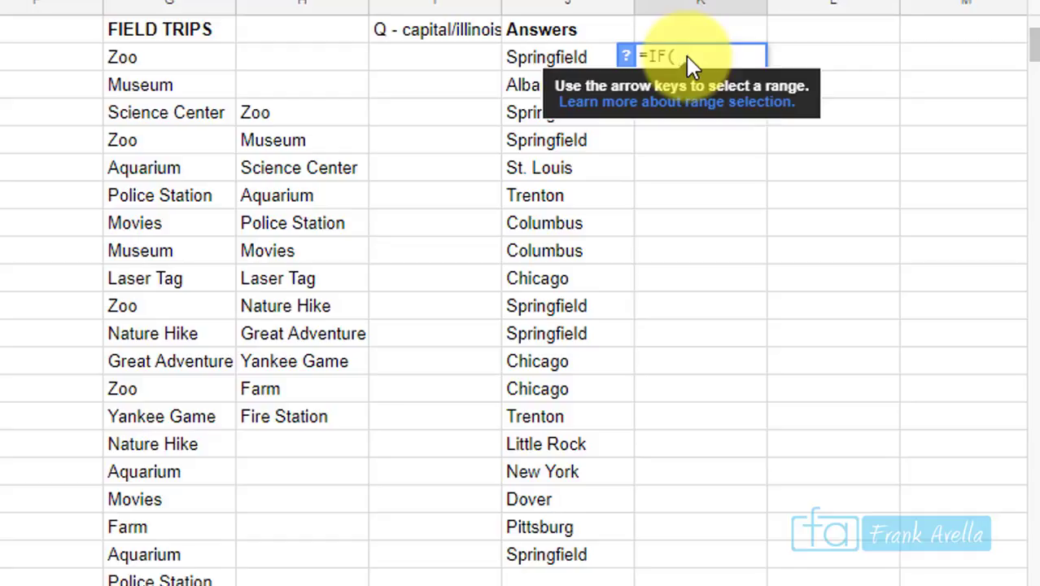
{"action": "left_click", "coordinate": [580, 68]}
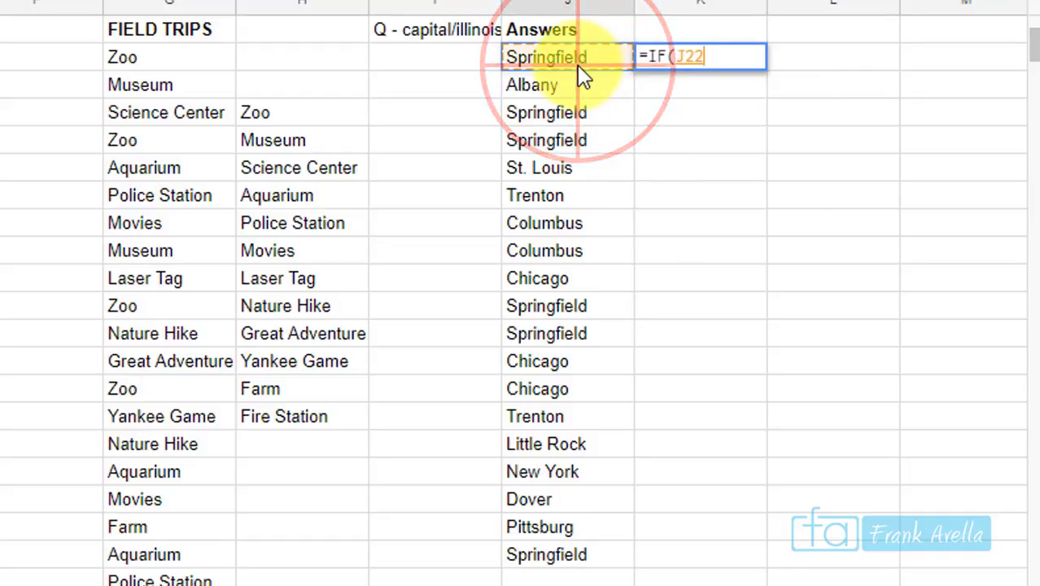
{"action": "type", "text": "="}
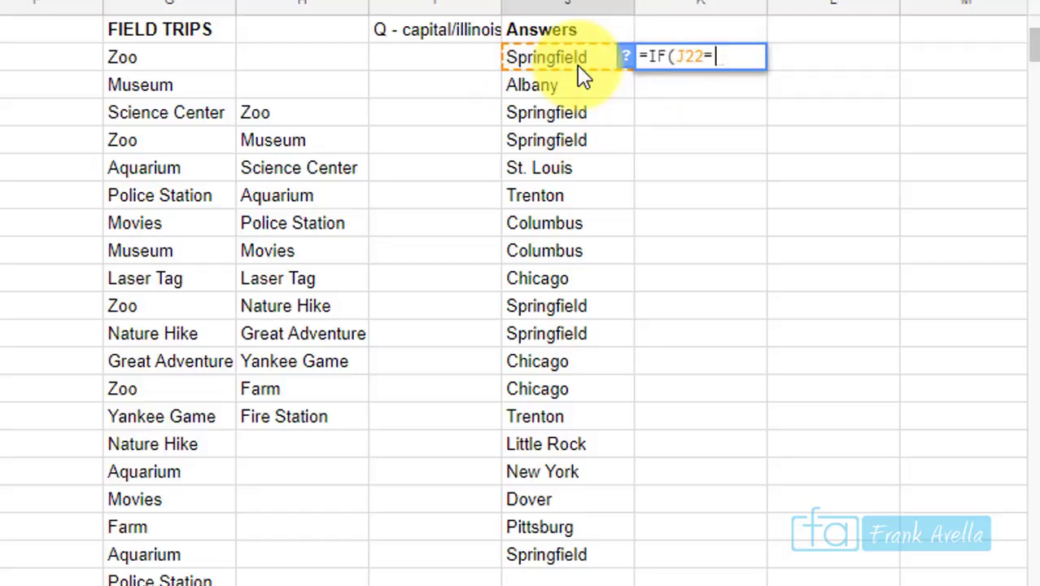
{"action": "type", "text": "\"Springfield"}
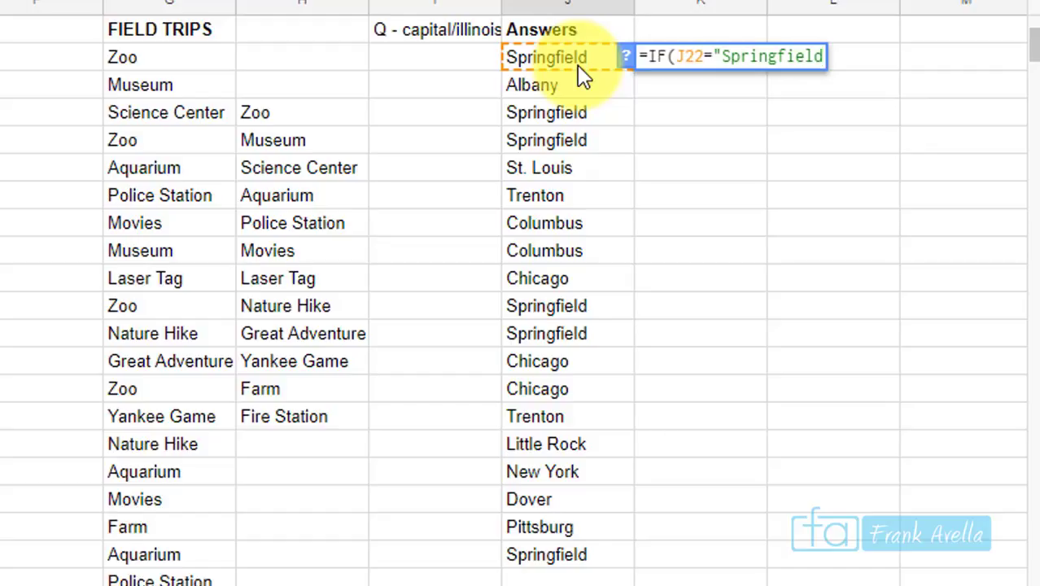
{"action": "type", "text": "\", "}
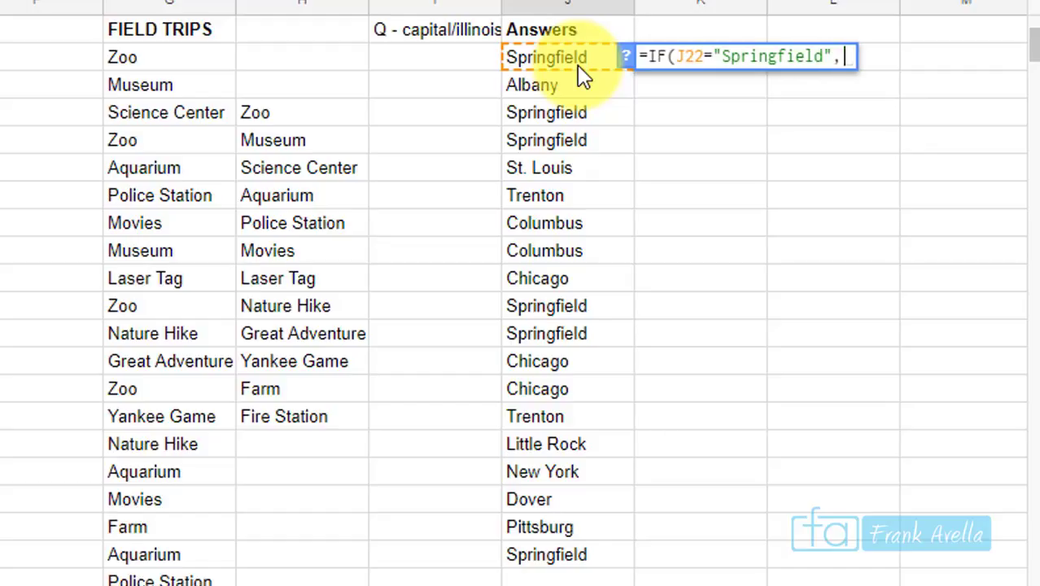
{"action": "type", "text": "\"Corre"}
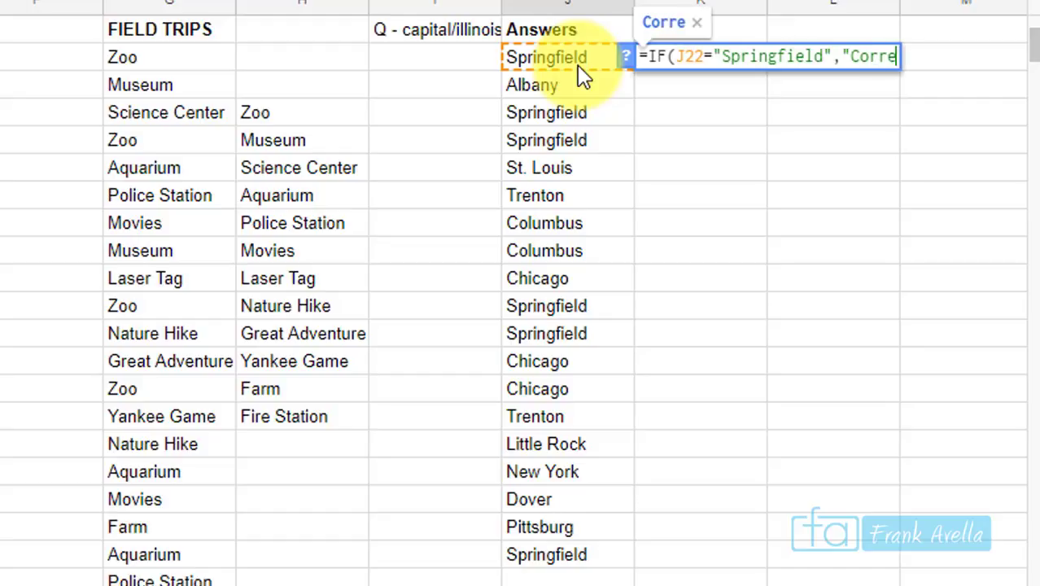
{"action": "type", "text": "ct\""}
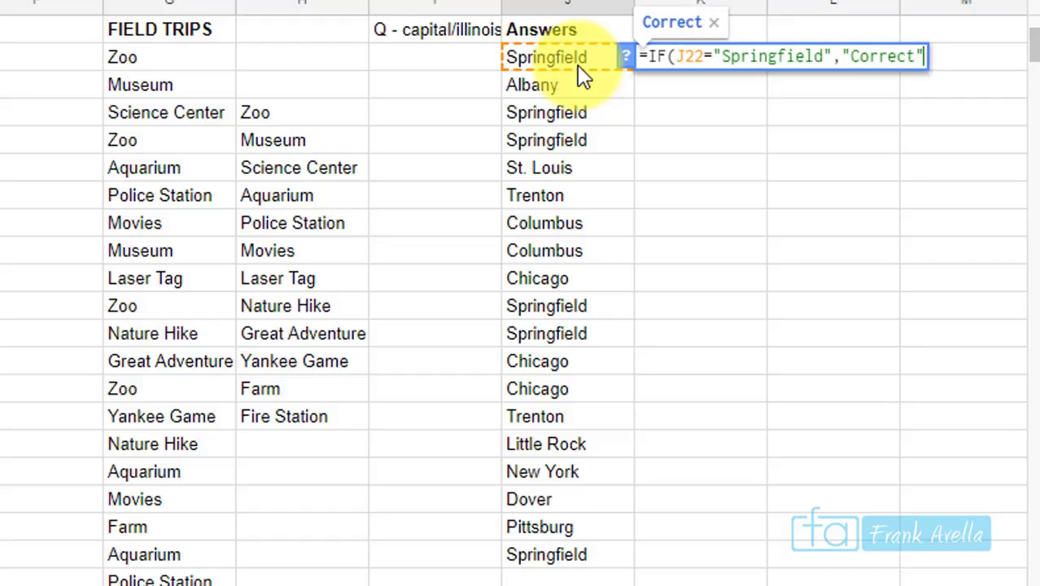
{"action": "type", "text": ","}
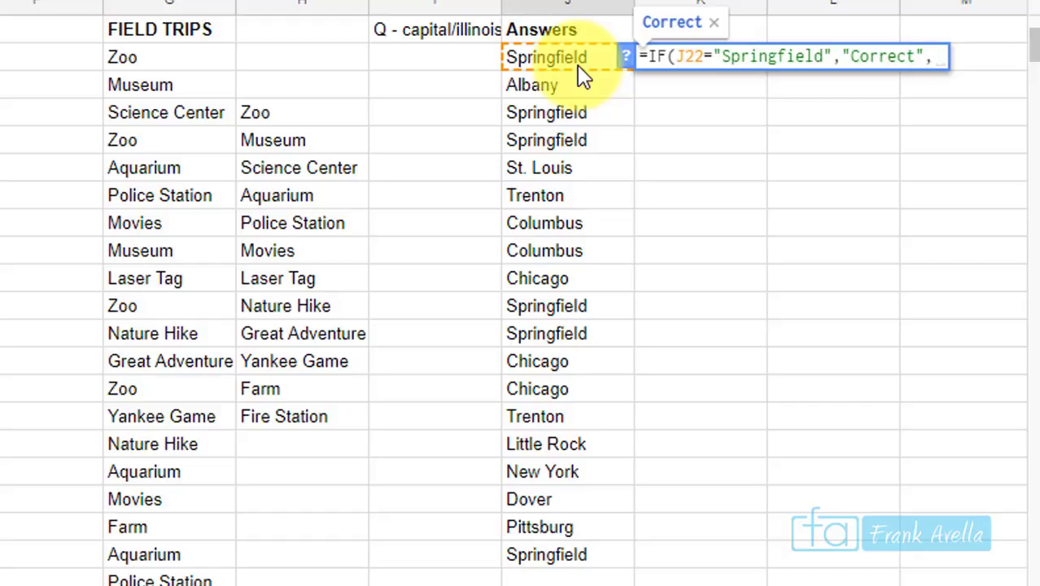
{"action": "type", "text": "\"Wrong"}
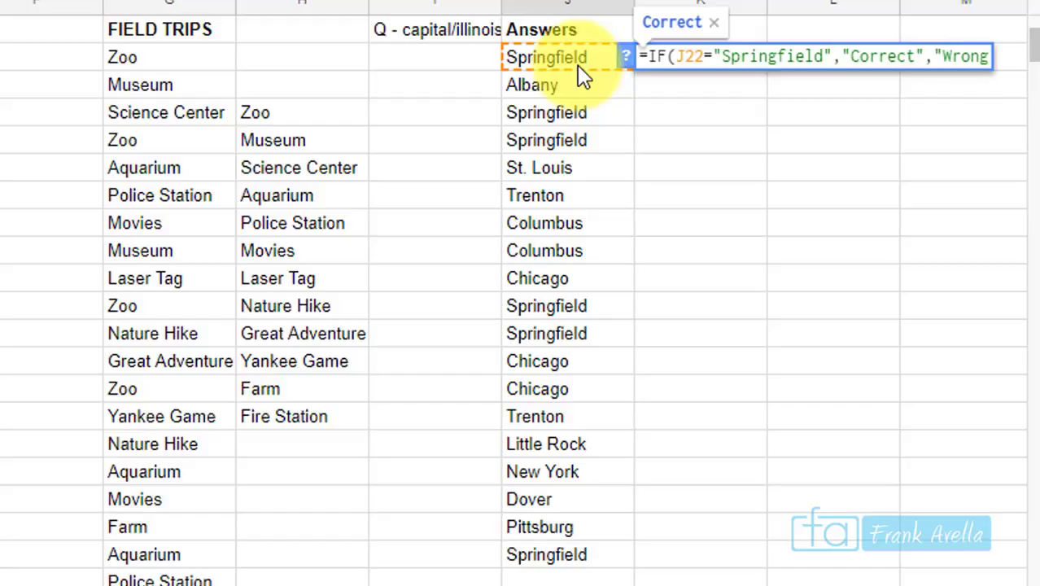
{"action": "type", "text": "\")"}
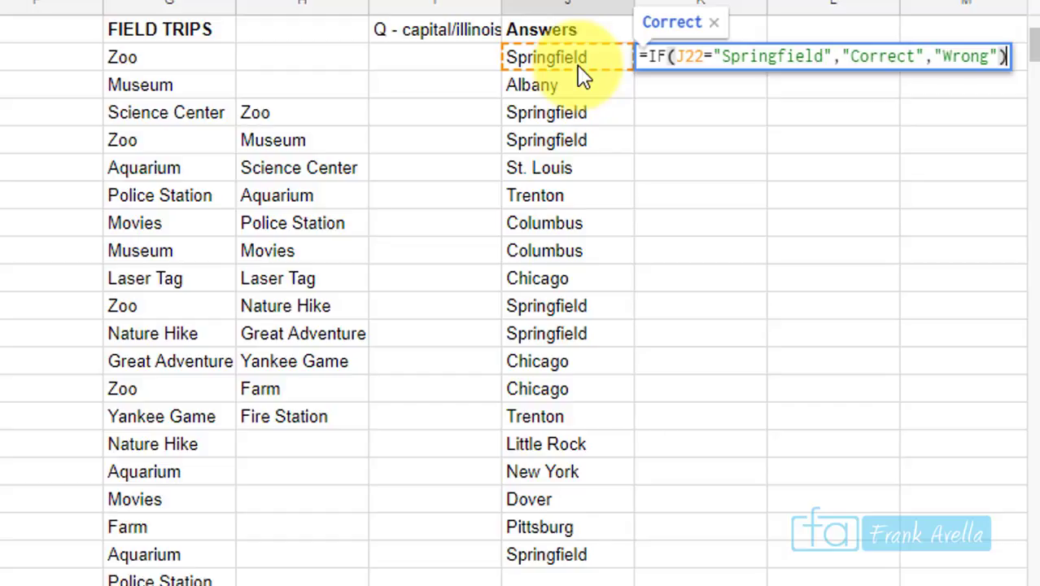
{"action": "key", "text": "Return"}
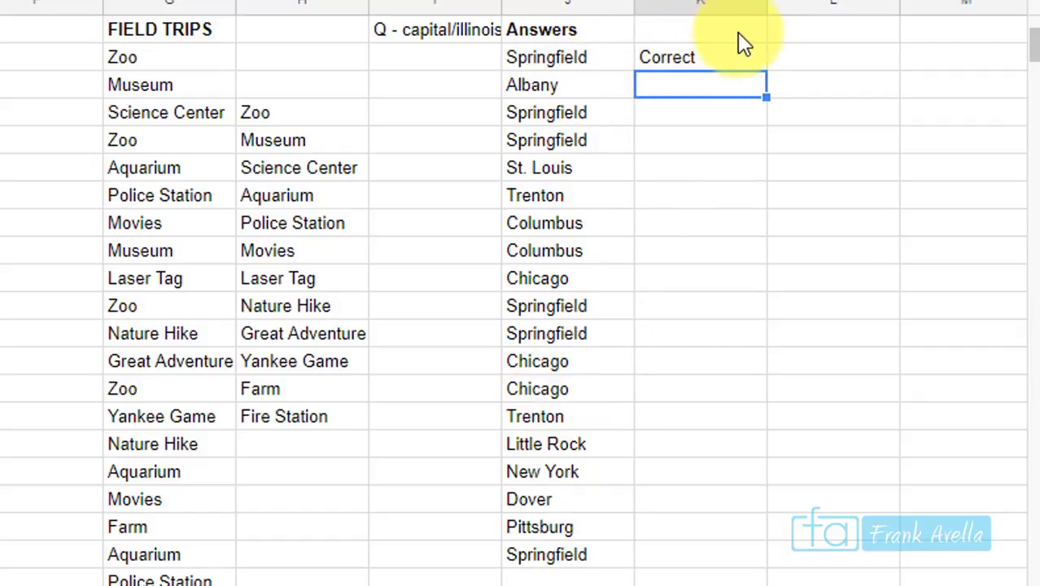
Fill the IF formula from K22 down to K40, undo the fill, and fill the same range again
{"action": "left_click", "coordinate": [742, 57]}
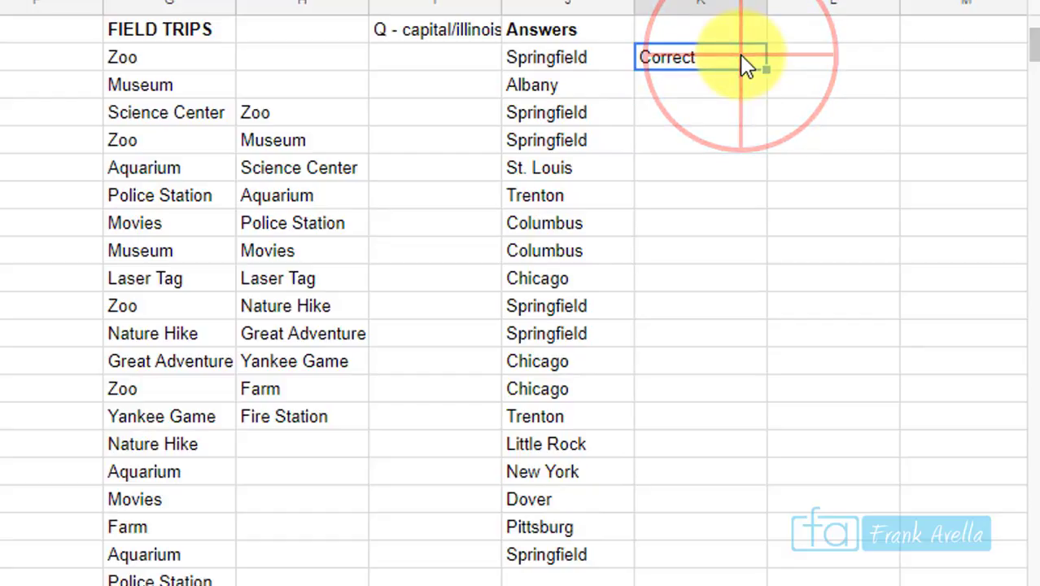
{"action": "left_click", "coordinate": [764, 70]}
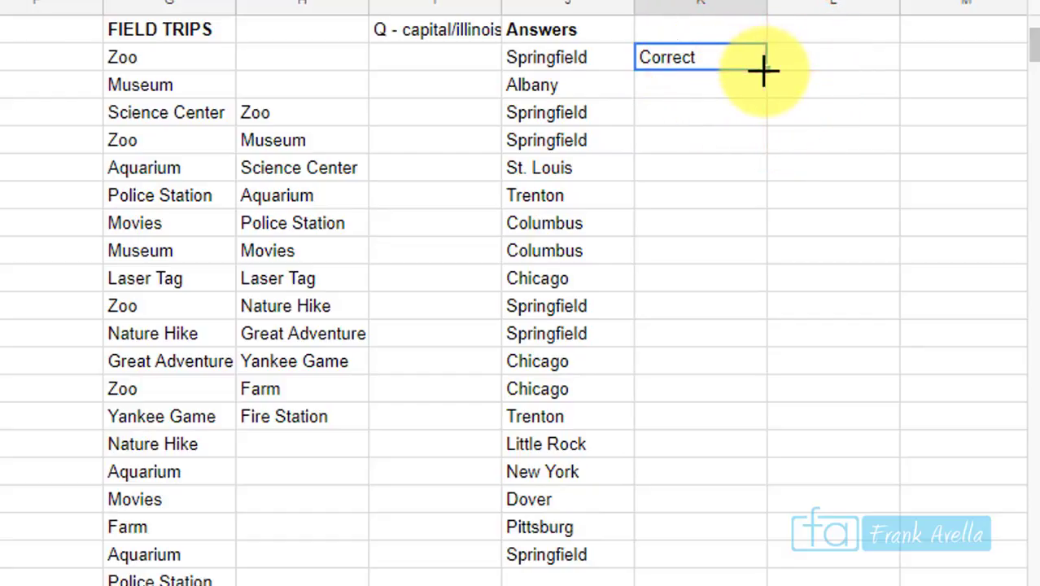
{"action": "left_click_drag", "start_coordinate": [763, 72], "coordinate": [732, 555]}
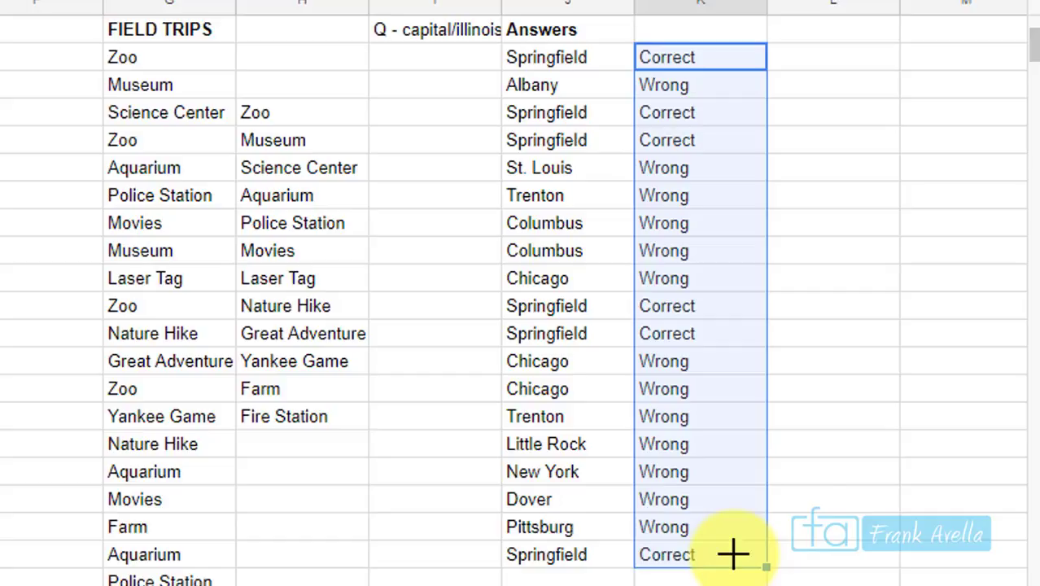
{"action": "key", "text": "ctrl+z"}
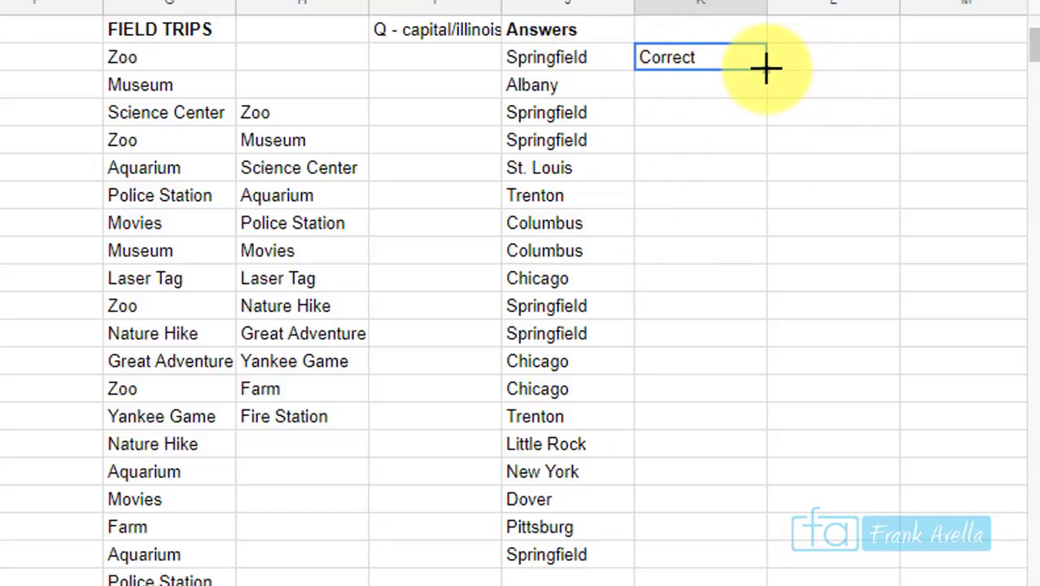
{"action": "left_click_drag", "start_coordinate": [767, 72], "coordinate": [759, 558]}
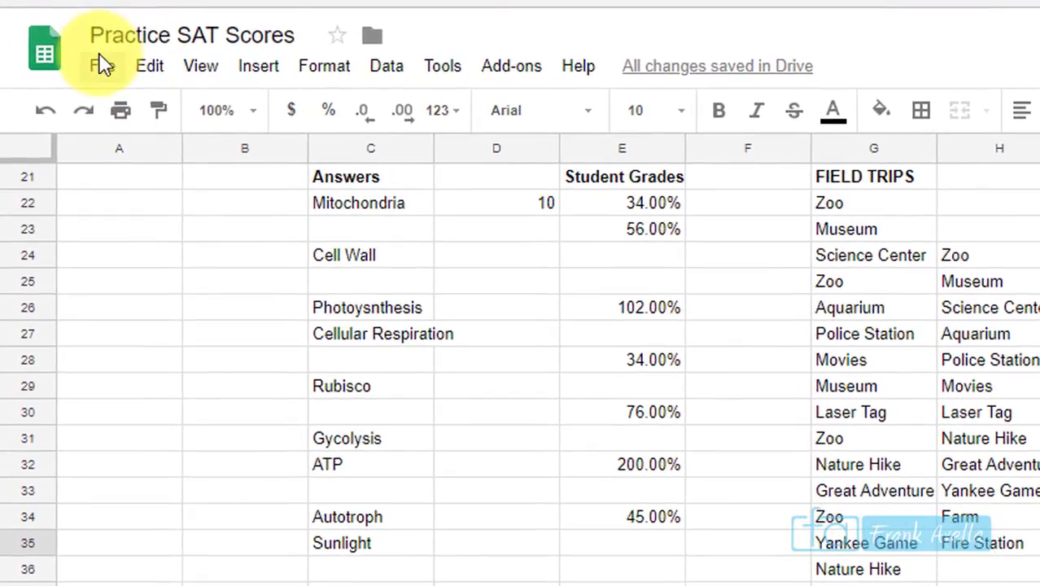
Publish the entire document to the web as a web page and confirm the publication
{"action": "left_click", "coordinate": [80, 87]}
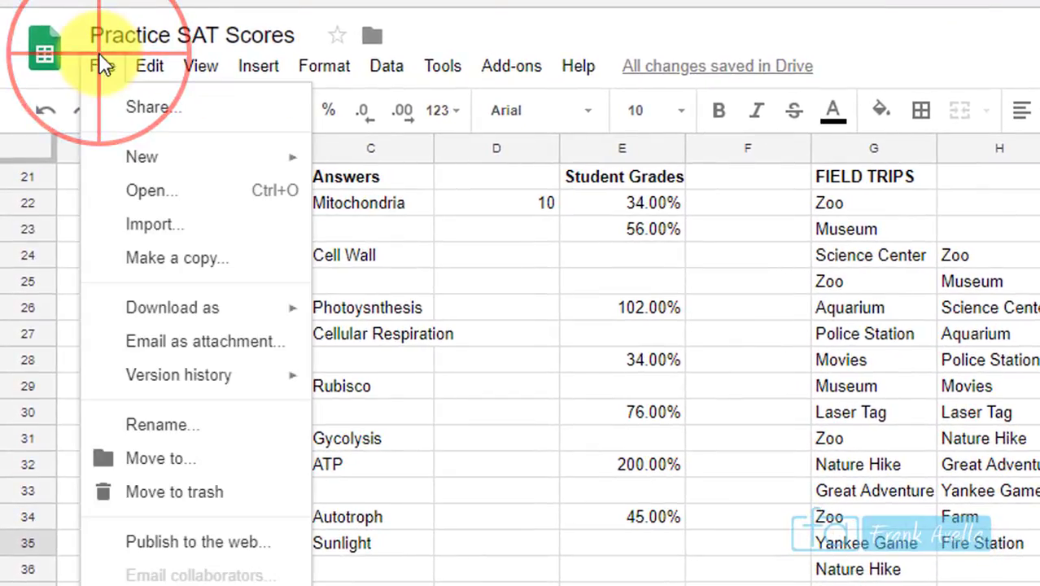
{"action": "left_click", "coordinate": [183, 541]}
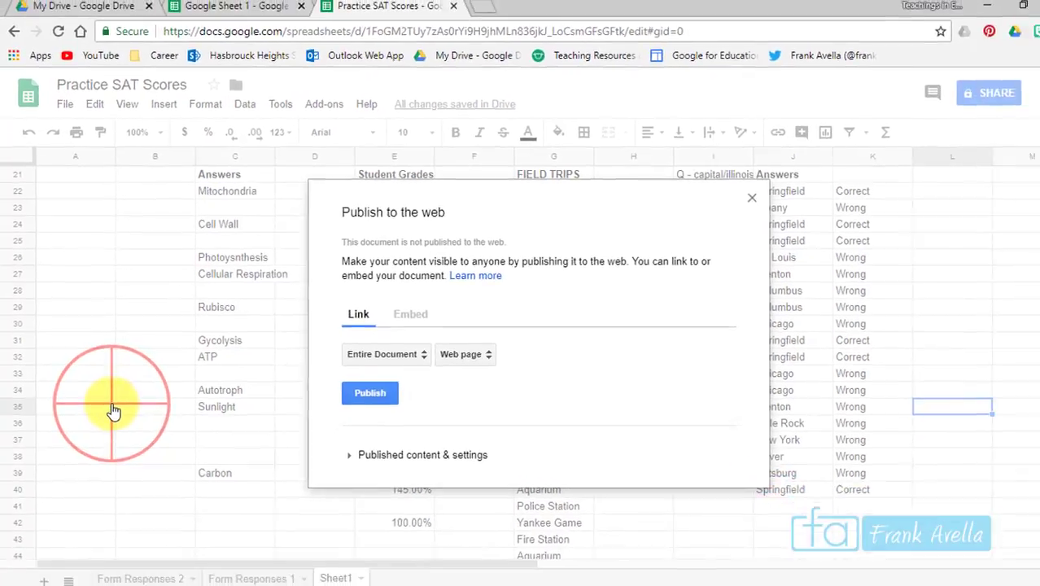
{"action": "left_click", "coordinate": [366, 390]}
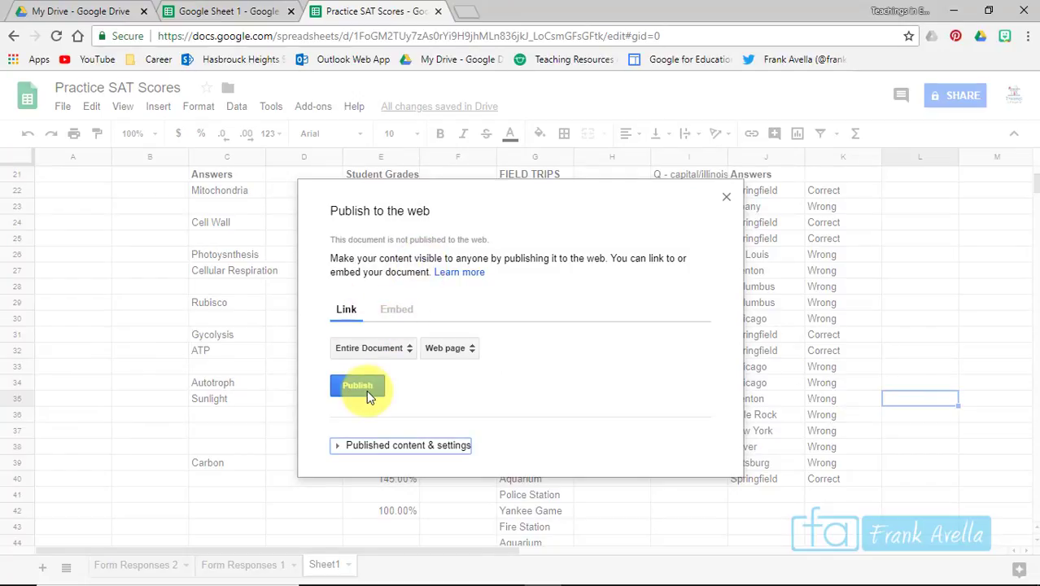
{"action": "left_click", "coordinate": [367, 390]}
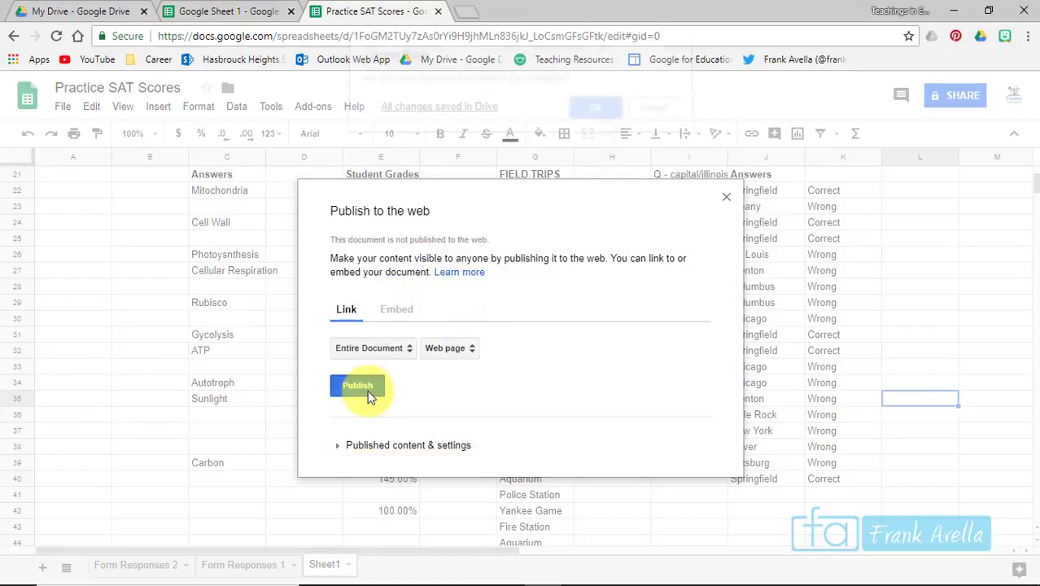
{"action": "left_click", "coordinate": [592, 114]}
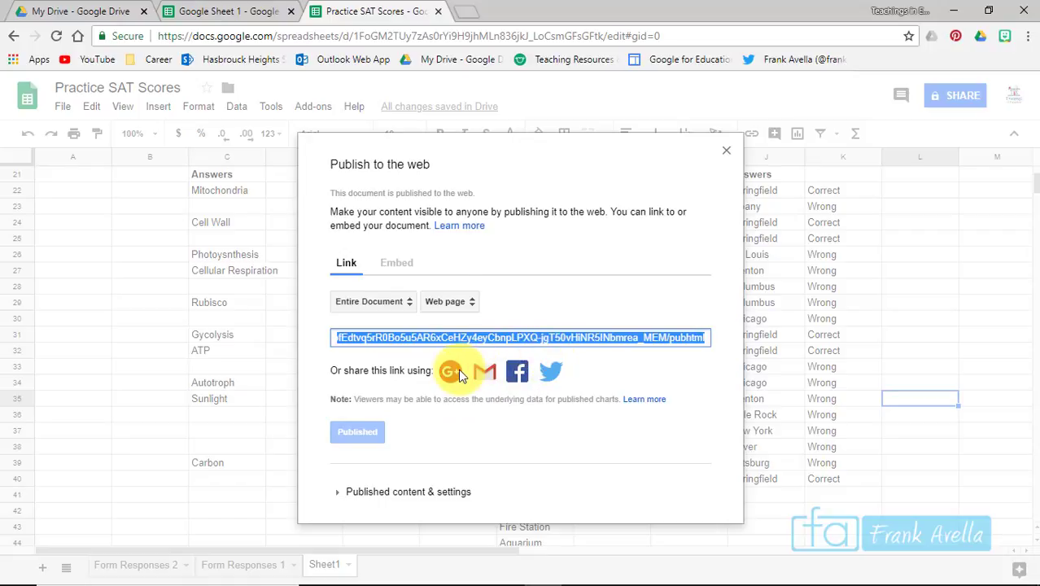
Switch the published document's sharing format from link to embed and select the whole iframe code
{"action": "left_click", "coordinate": [390, 268]}
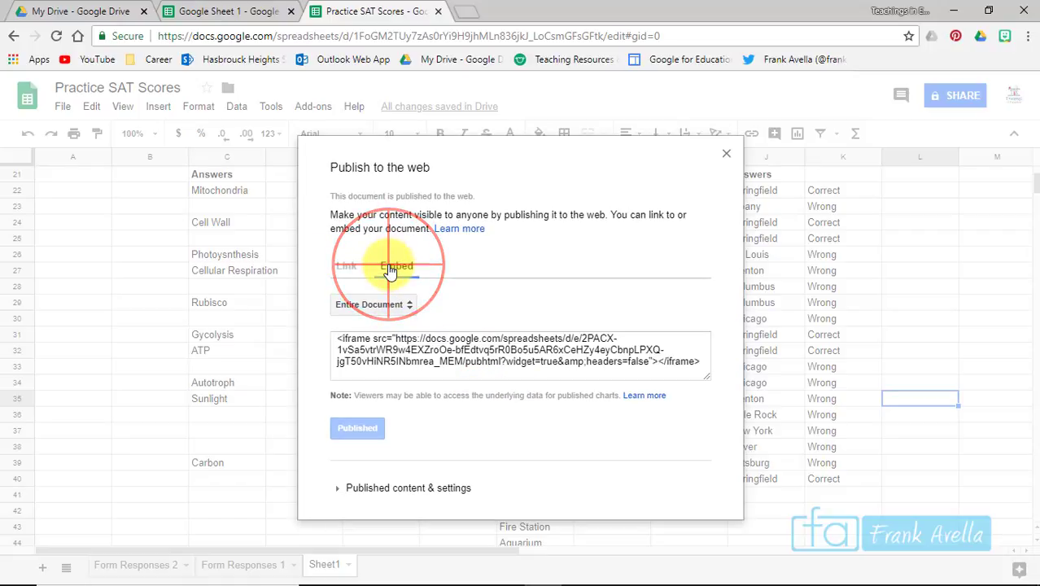
{"action": "left_click", "coordinate": [444, 348]}
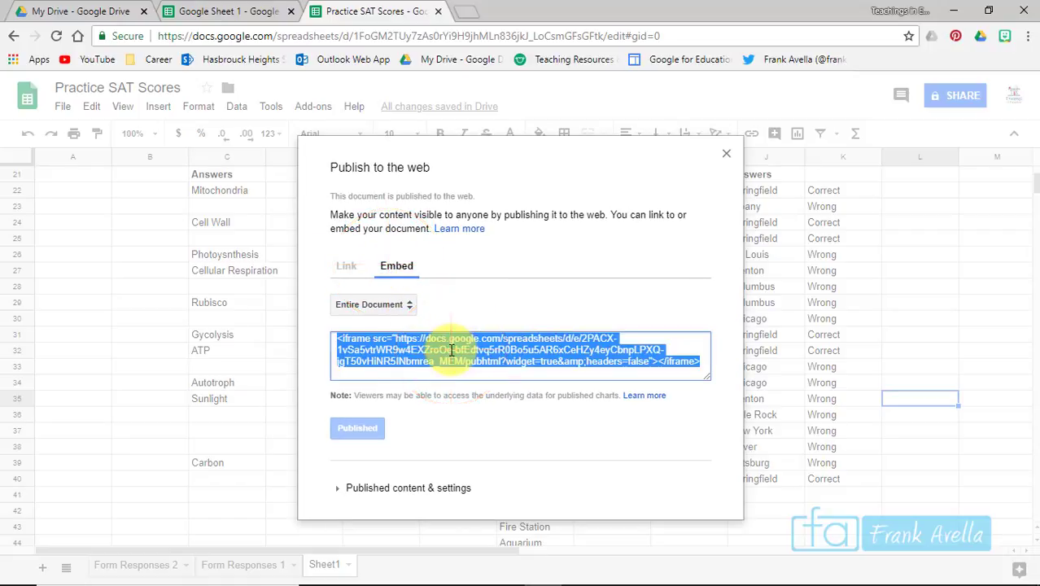